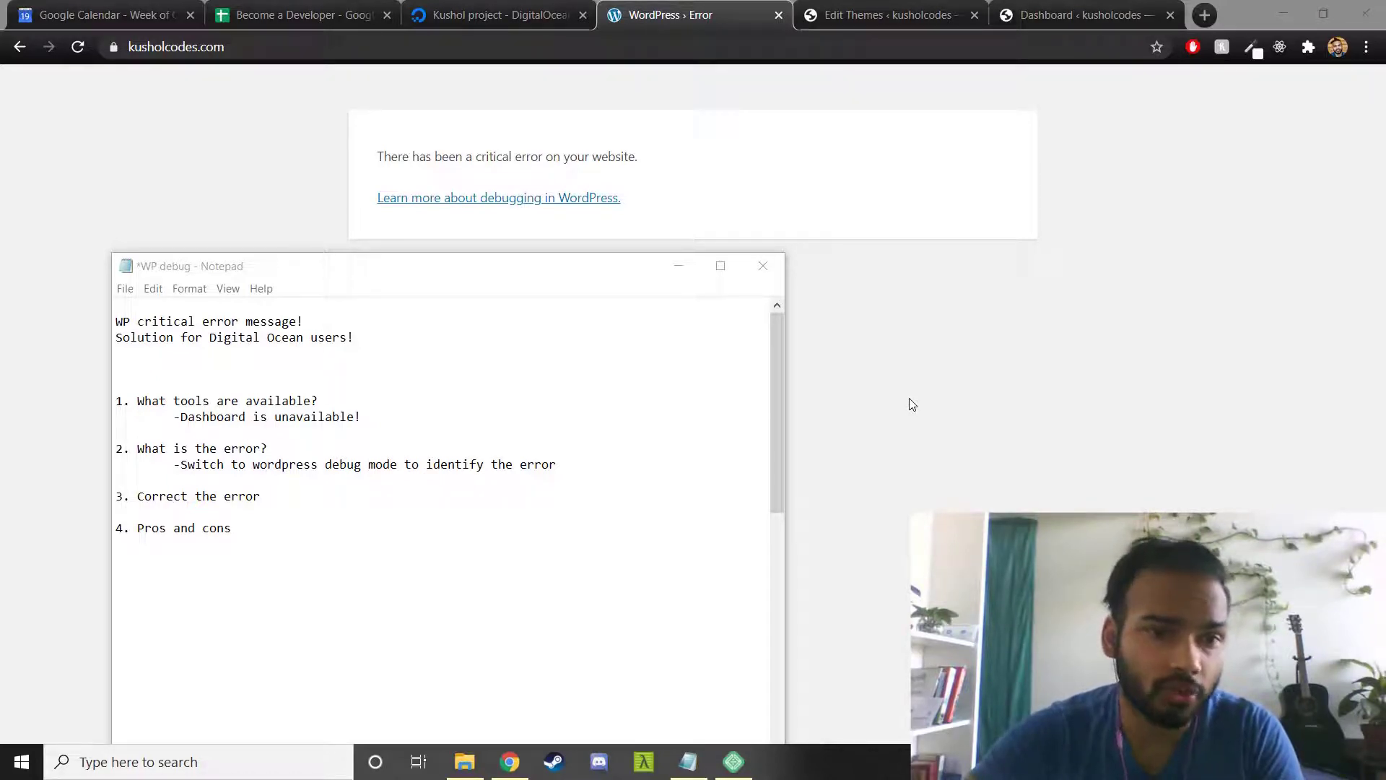
Look over the site's critical error message on the error page
{"action": "left_click", "coordinate": [938, 271]}
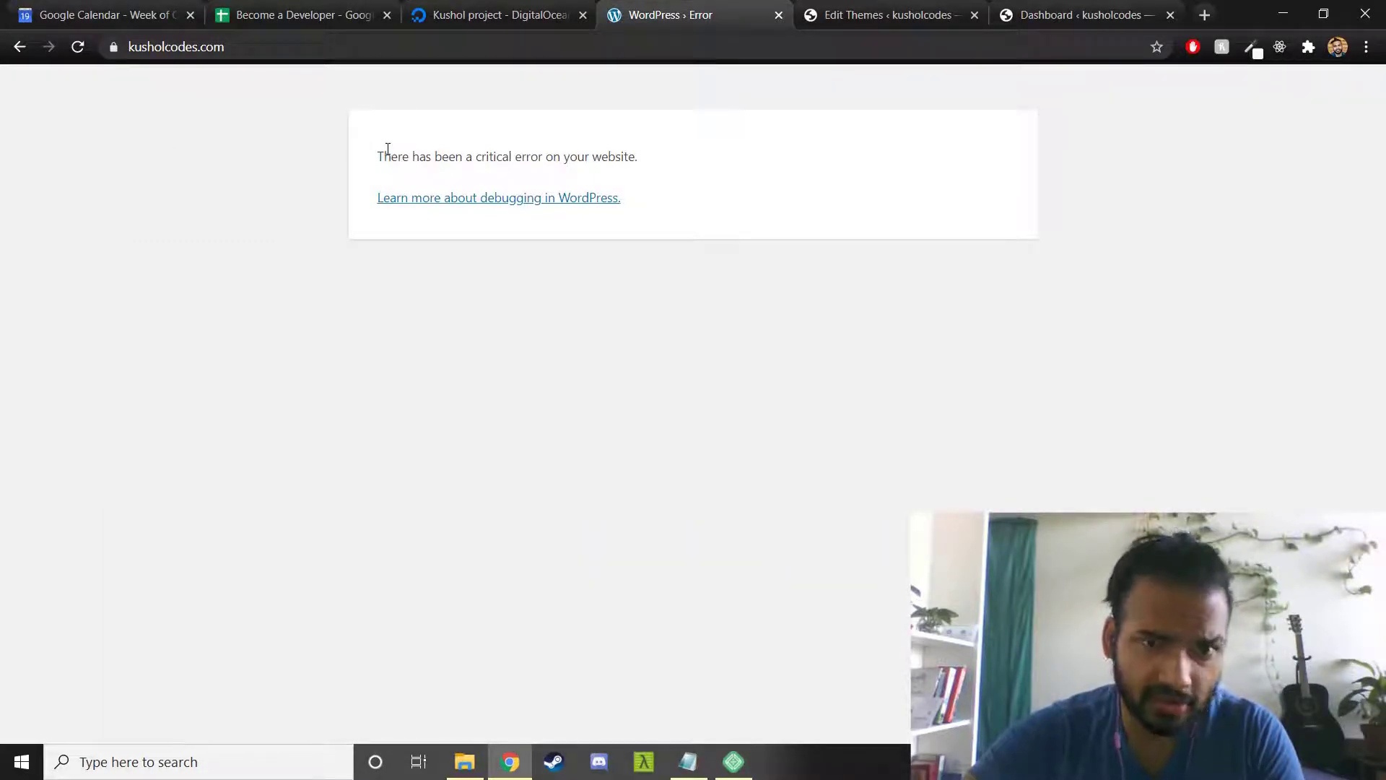
{"action": "left_click_drag", "start_coordinate": [387, 149], "coordinate": [678, 130]}
{"action": "left_click", "coordinate": [866, 299]}
Review the 'Correct the error' and '4. Pros and cons' lines in the WP debug notes
{"action": "left_click", "coordinate": [689, 761]}
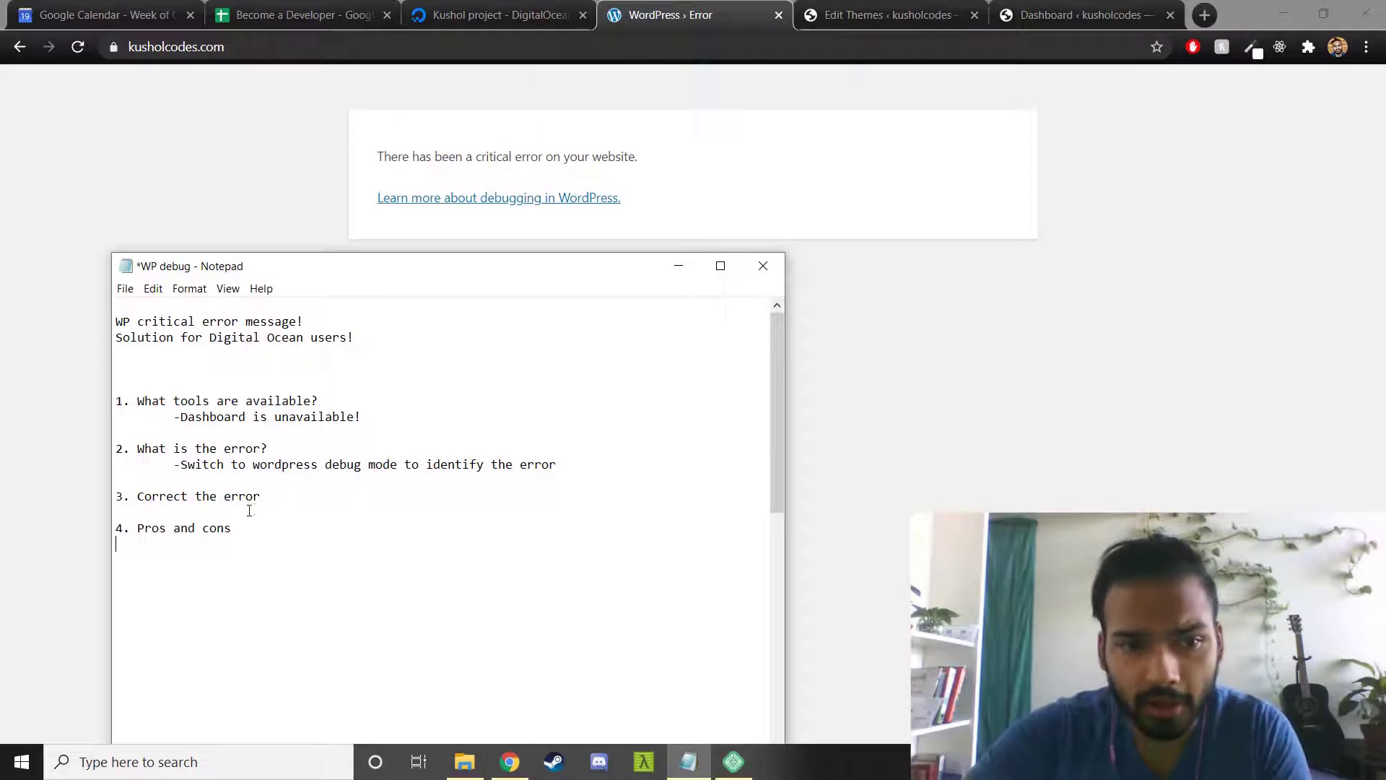
{"action": "left_click_drag", "start_coordinate": [260, 496], "coordinate": [137, 496]}
{"action": "left_click", "coordinate": [375, 587]}
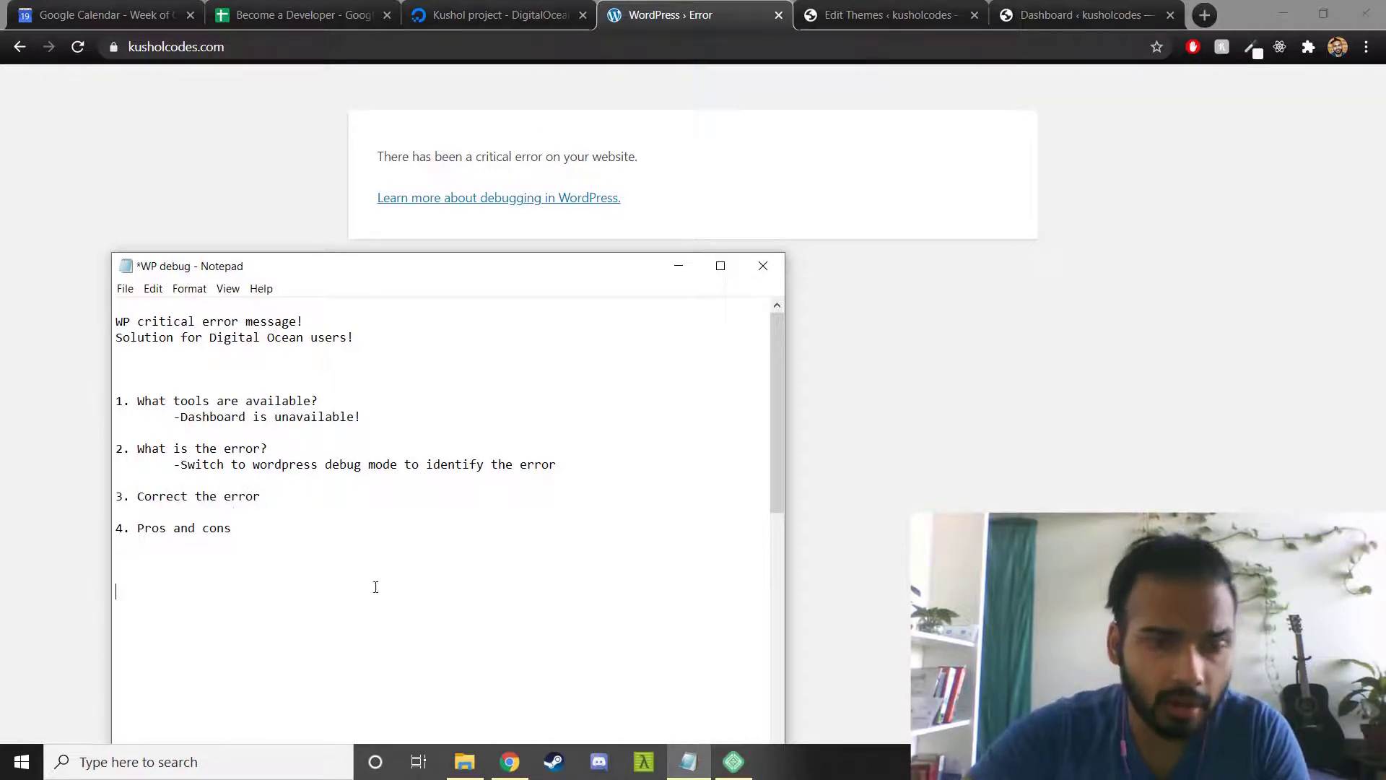
{"action": "left_click_drag", "start_coordinate": [232, 528], "coordinate": [116, 528]}
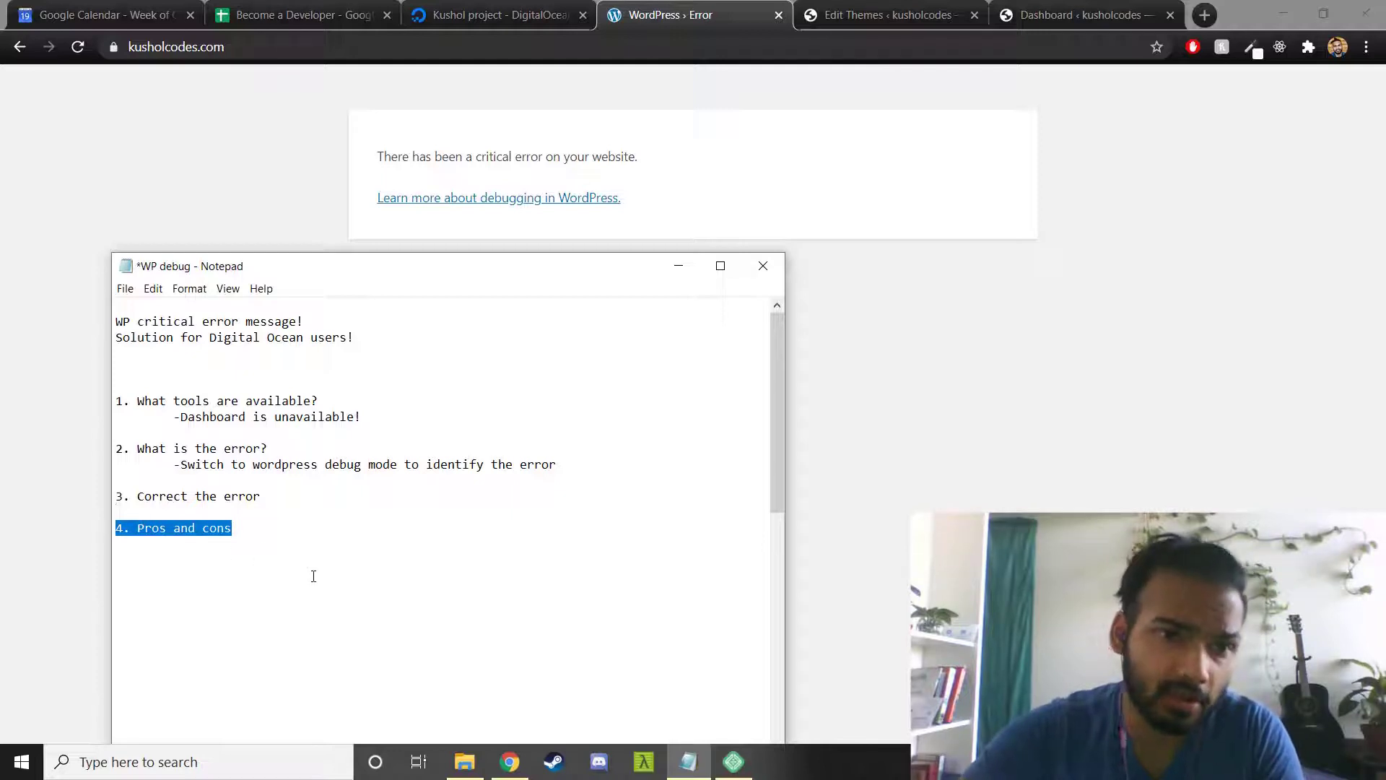
{"action": "left_click", "coordinate": [252, 208]}
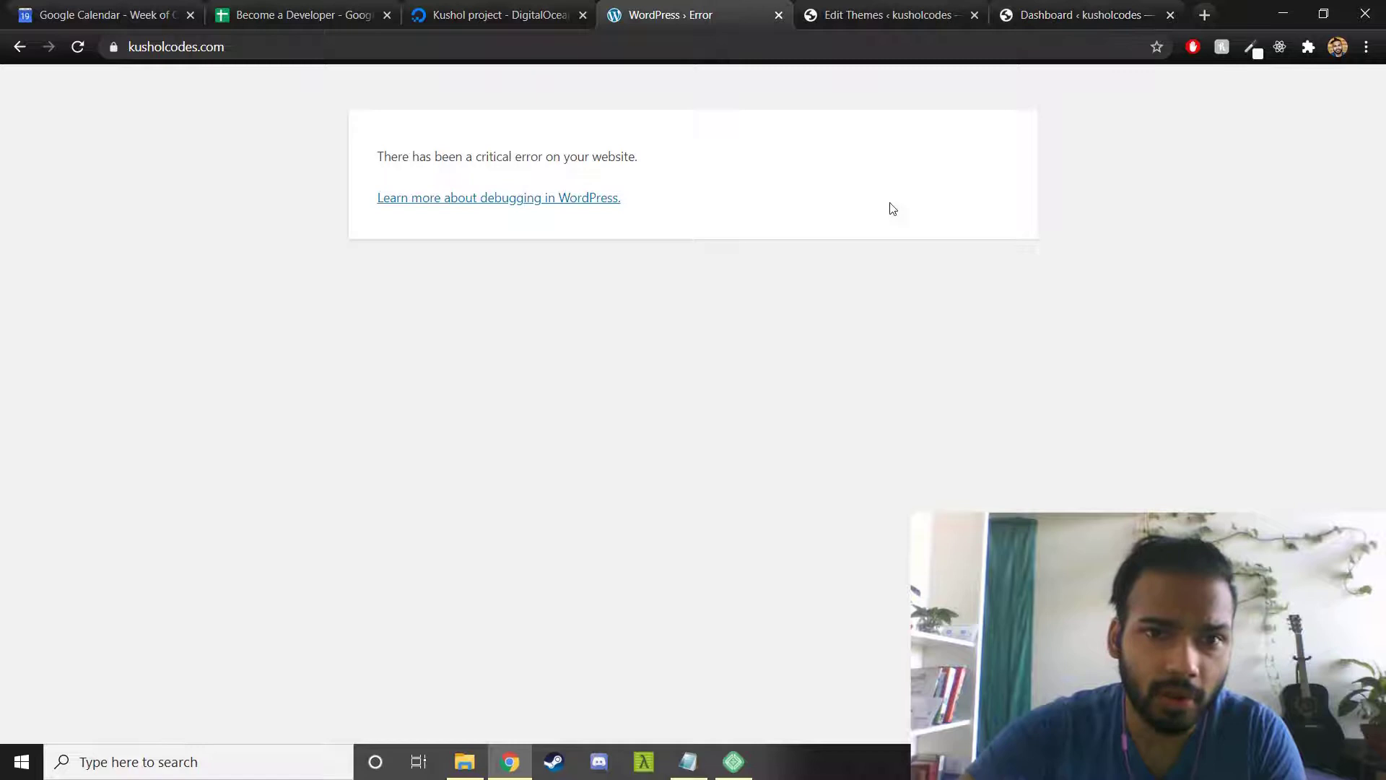
{"action": "left_click", "coordinate": [1024, 14]}
{"action": "scroll", "coordinate": [466, 368], "scroll_direction": "down", "scroll_amount": 5}
{"action": "scroll", "coordinate": [507, 507], "scroll_direction": "up", "scroll_amount": 5}
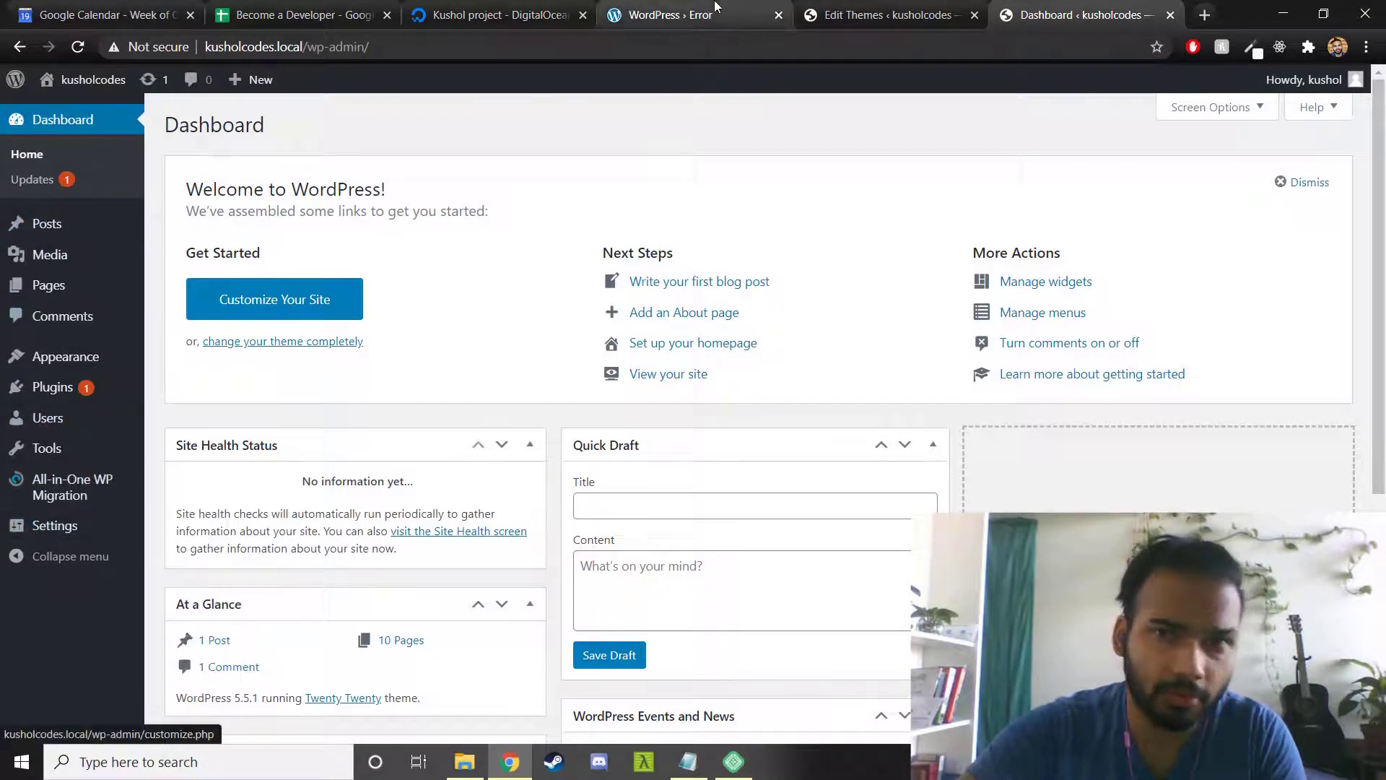
{"action": "left_click", "coordinate": [669, 15]}
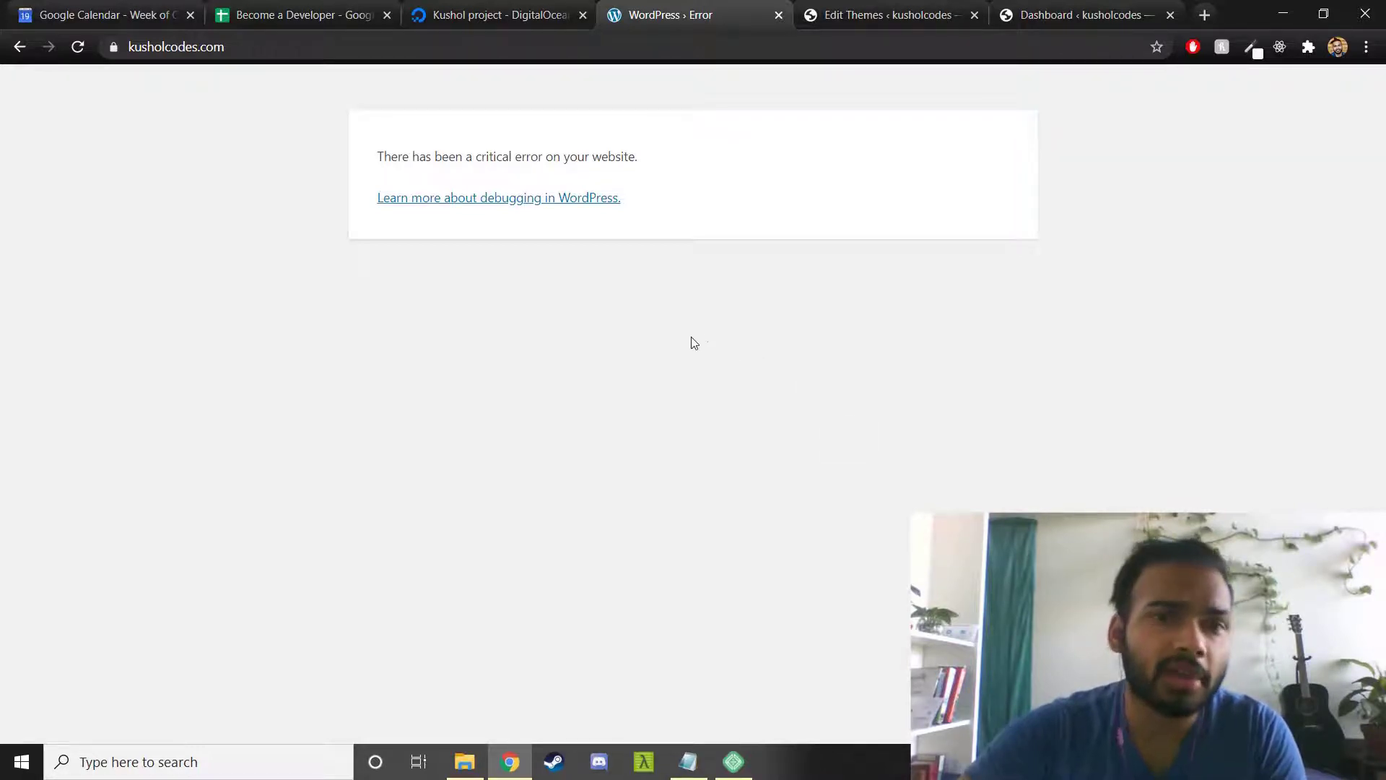
Launch the web console for the kusholcodes droplet from its Access section
{"action": "left_click", "coordinate": [483, 17]}
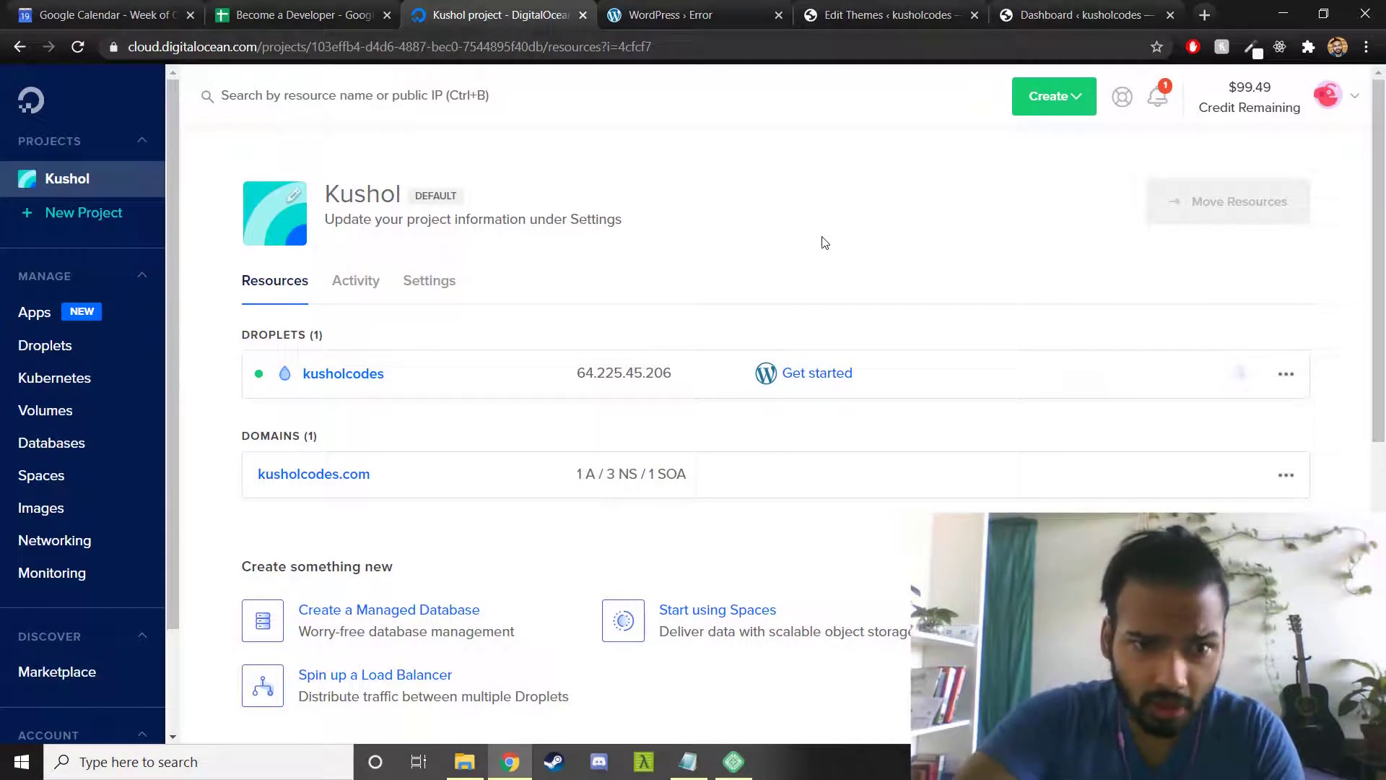
{"action": "mouse_move", "coordinate": [342, 373]}
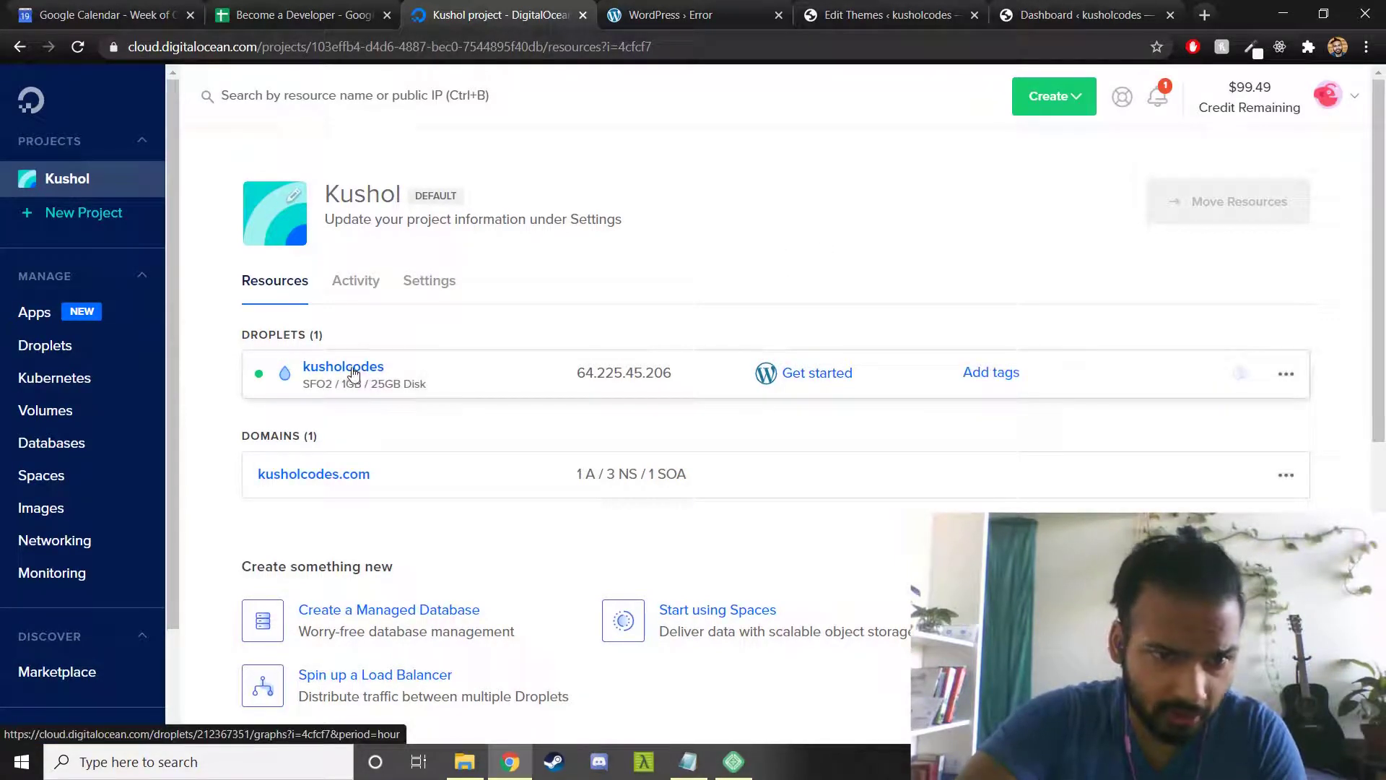
{"action": "left_click", "coordinate": [343, 367]}
{"action": "right_click", "coordinate": [357, 358]}
{"action": "key", "text": "Escape"}
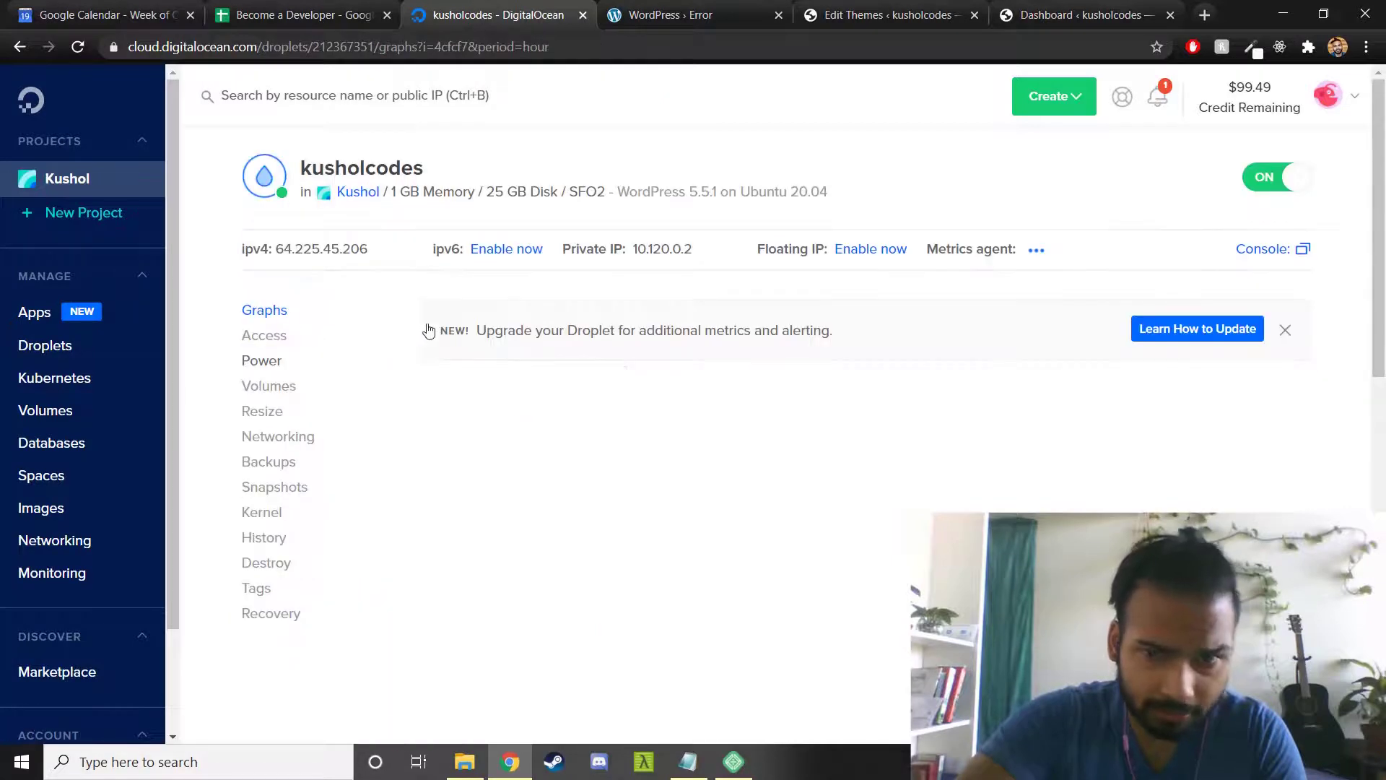
{"action": "left_click", "coordinate": [263, 335]}
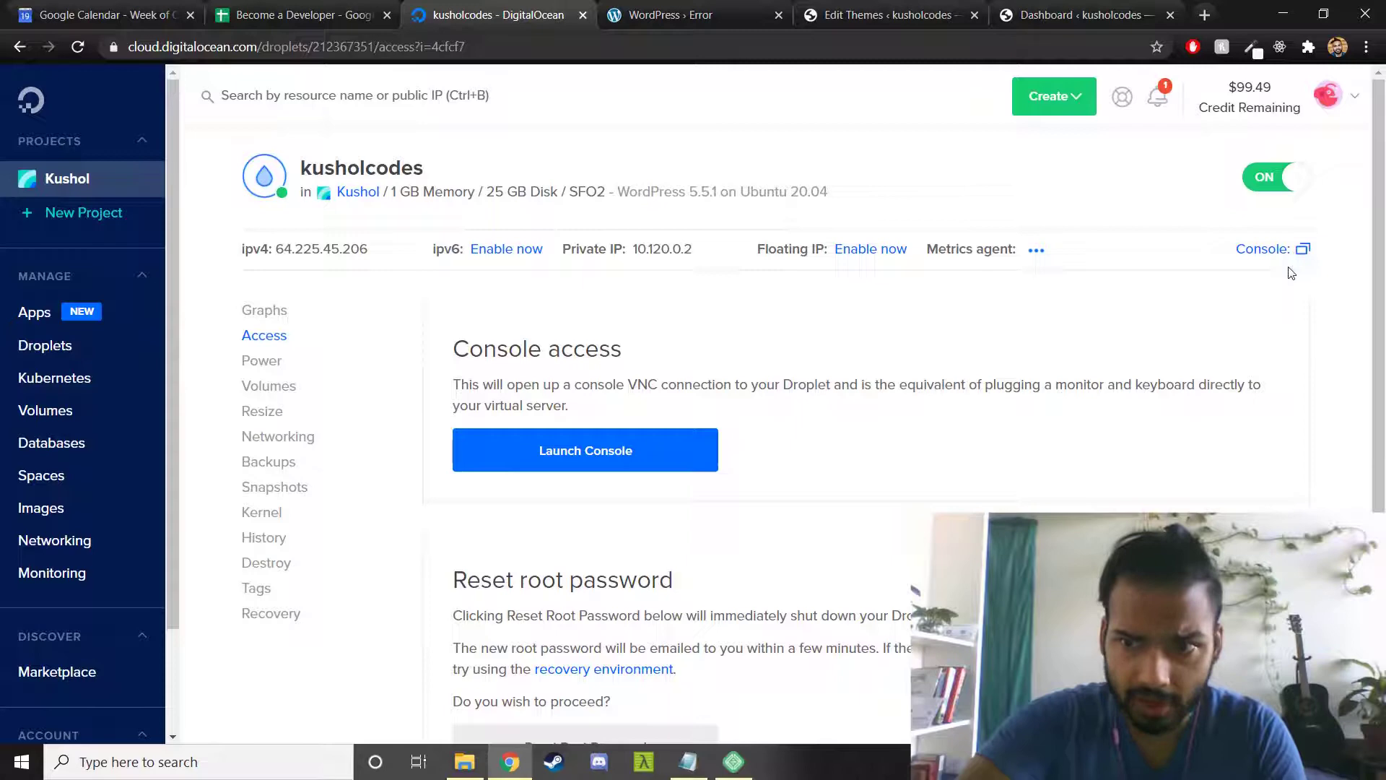
{"action": "left_click", "coordinate": [1303, 248]}
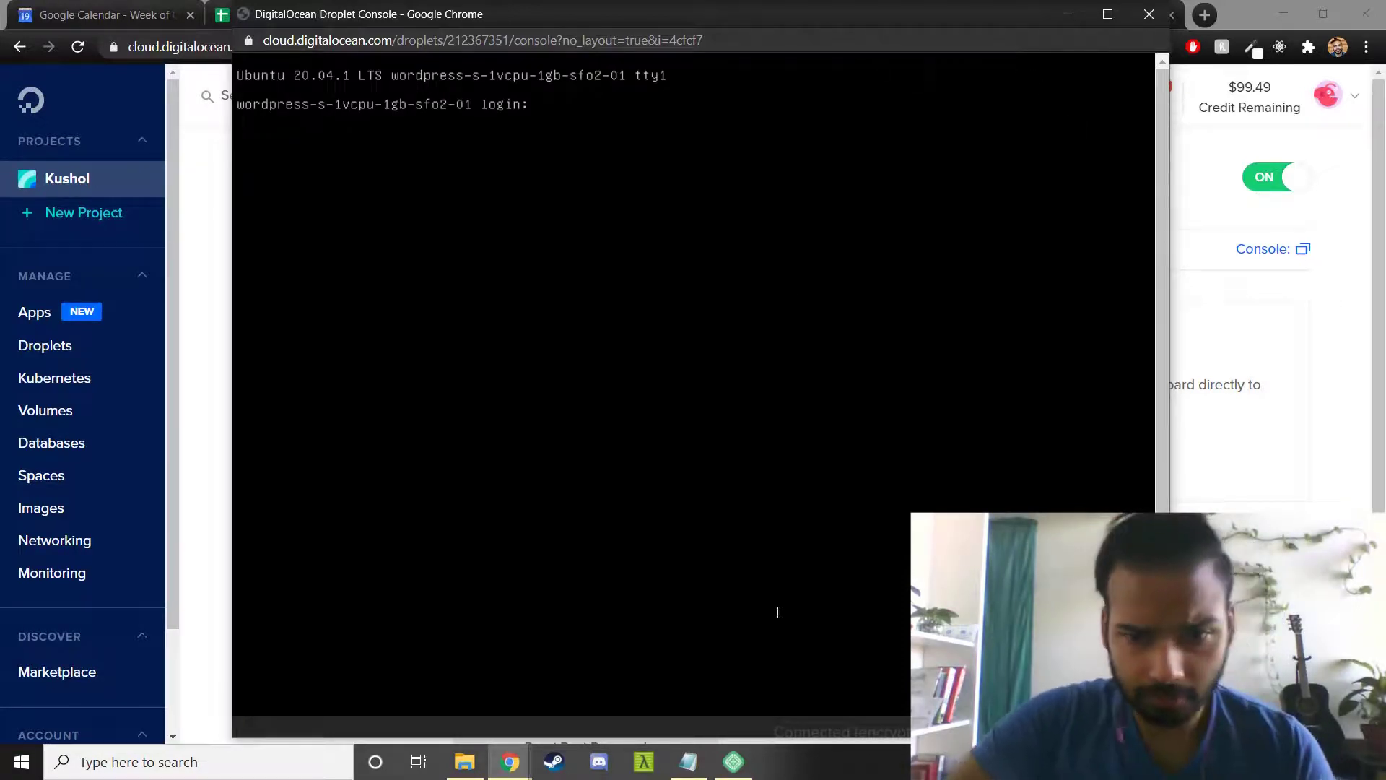
Log in to the droplet console as root with the password
{"action": "left_click", "coordinate": [577, 127]}
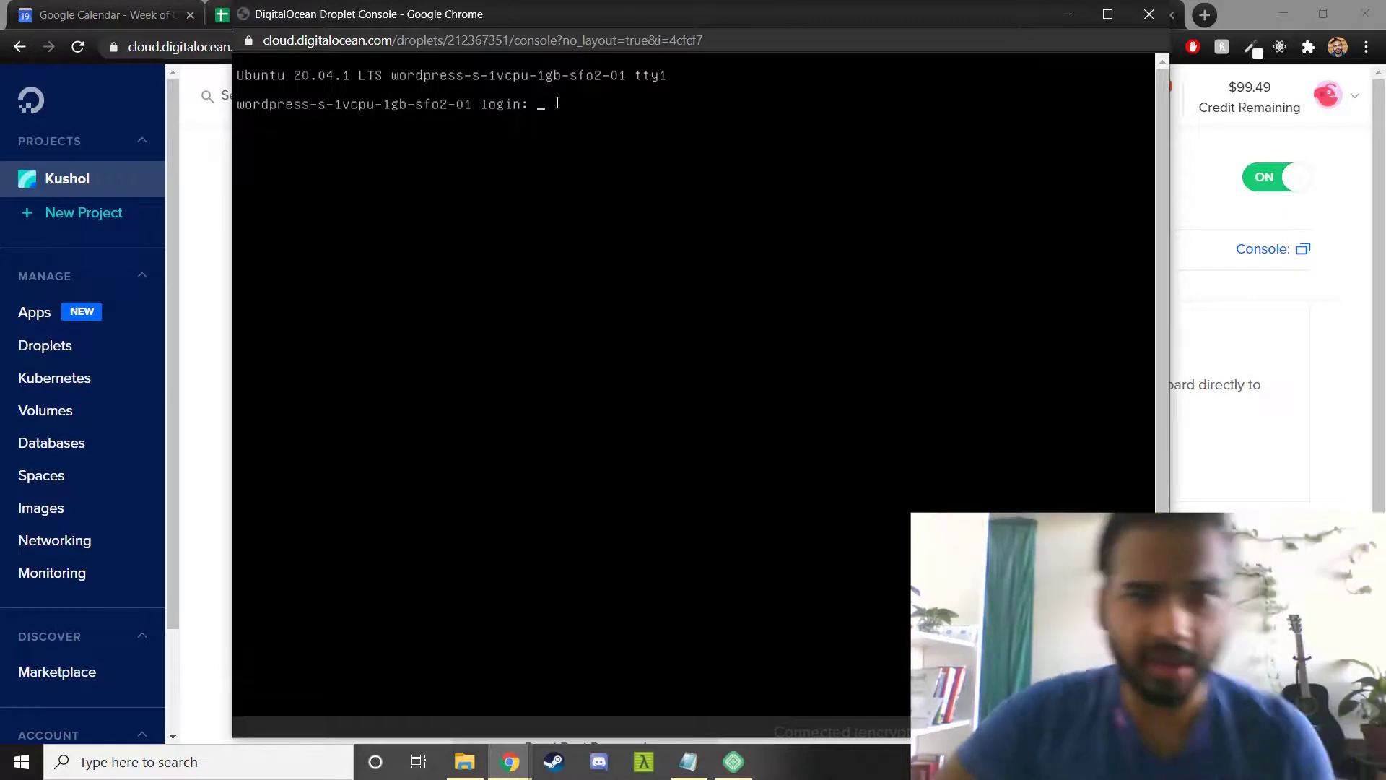
{"action": "type", "text": "root"}
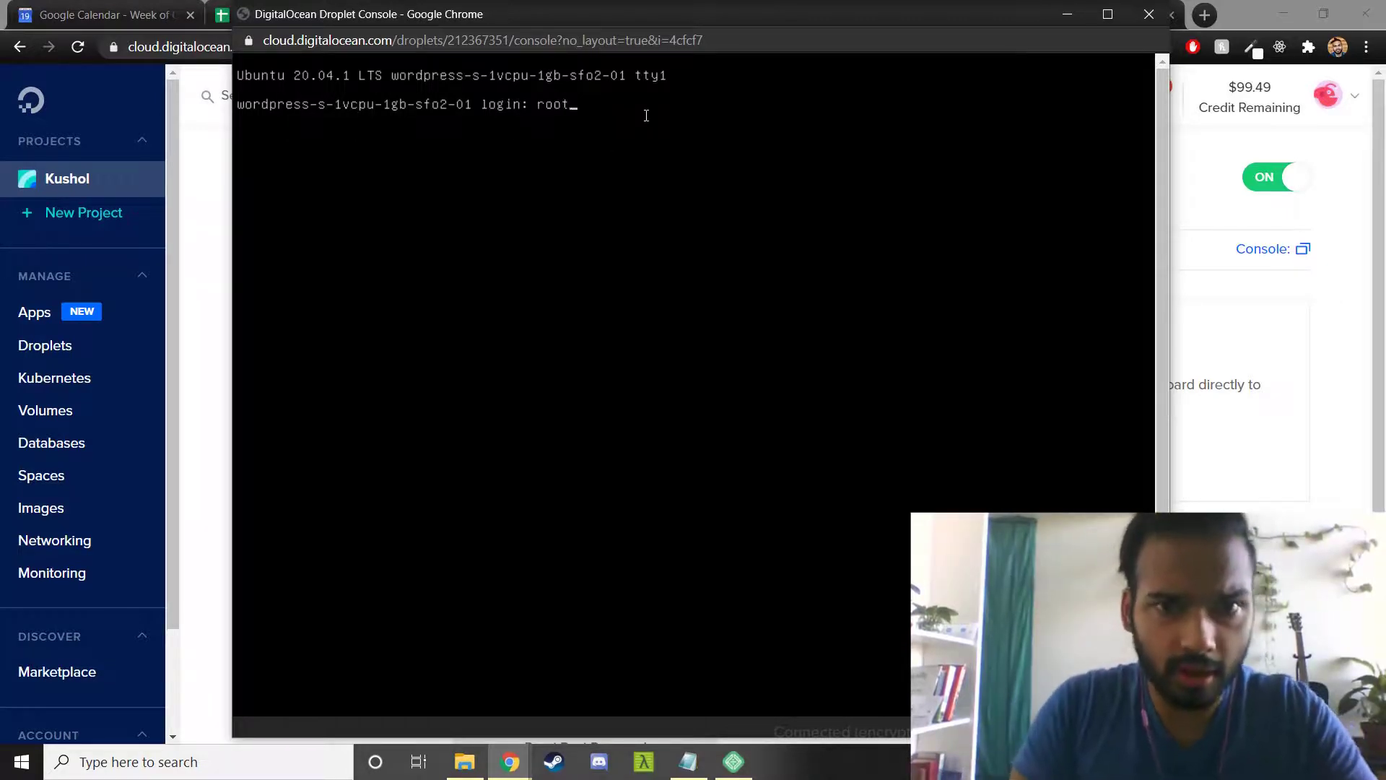
{"action": "key", "text": "Return"}
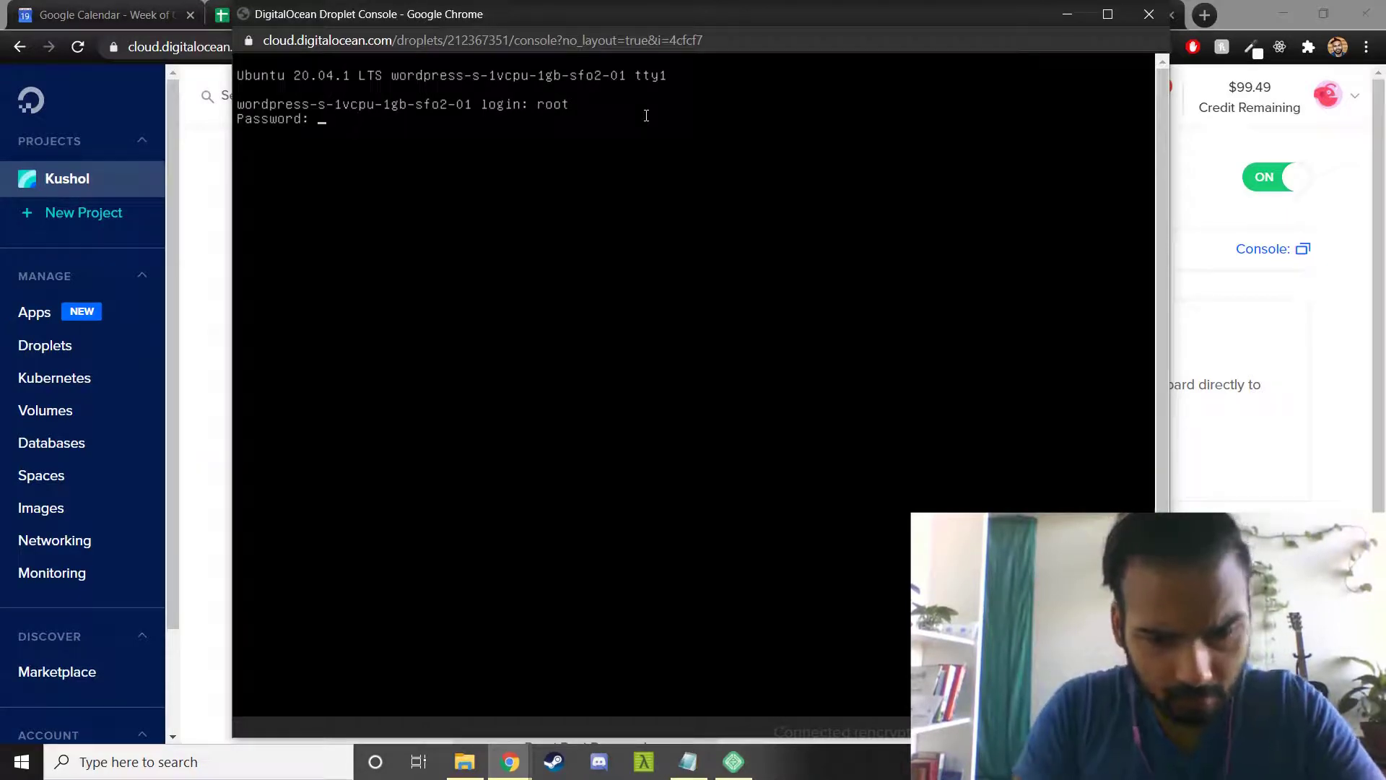
{"action": "key", "text": "Return"}
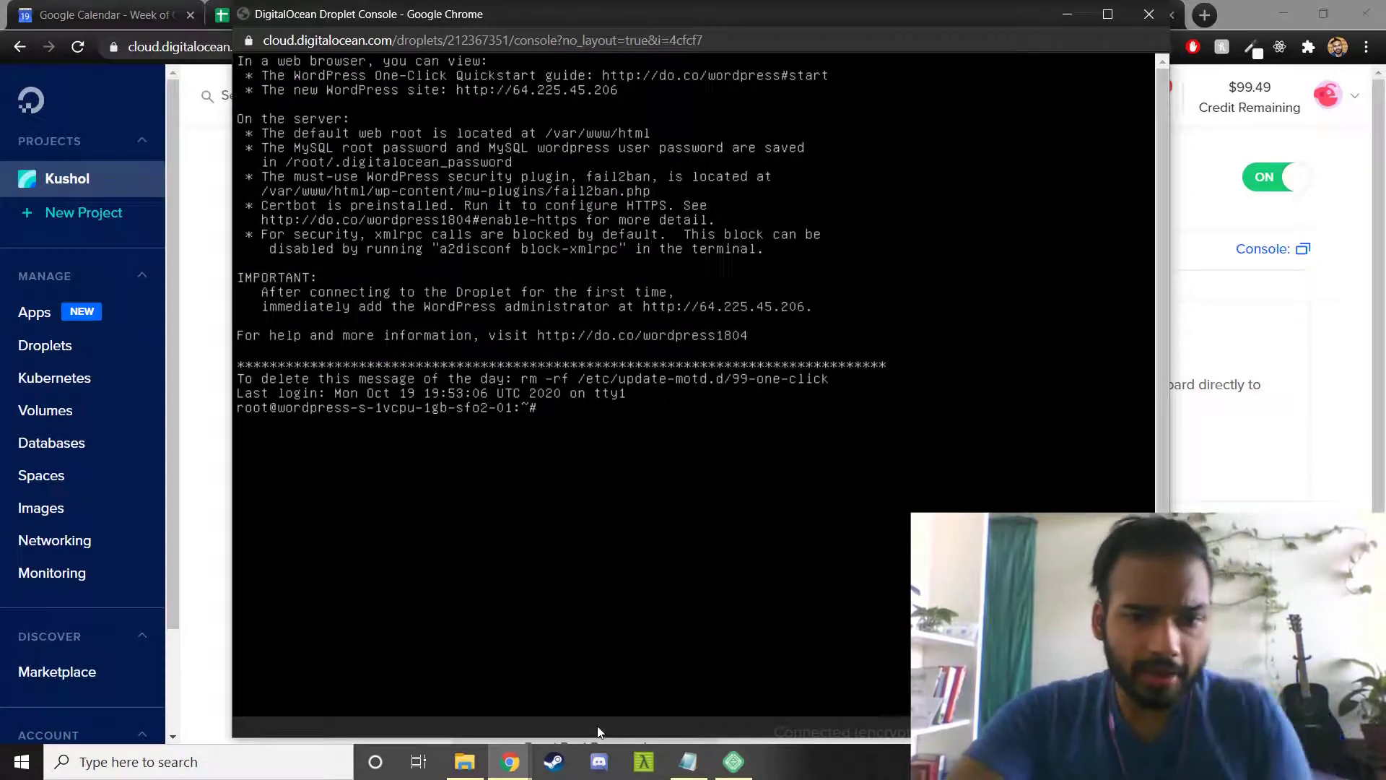
Highlight the 'What is the error?' step in the WP debug notes
{"action": "left_click", "coordinate": [689, 761]}
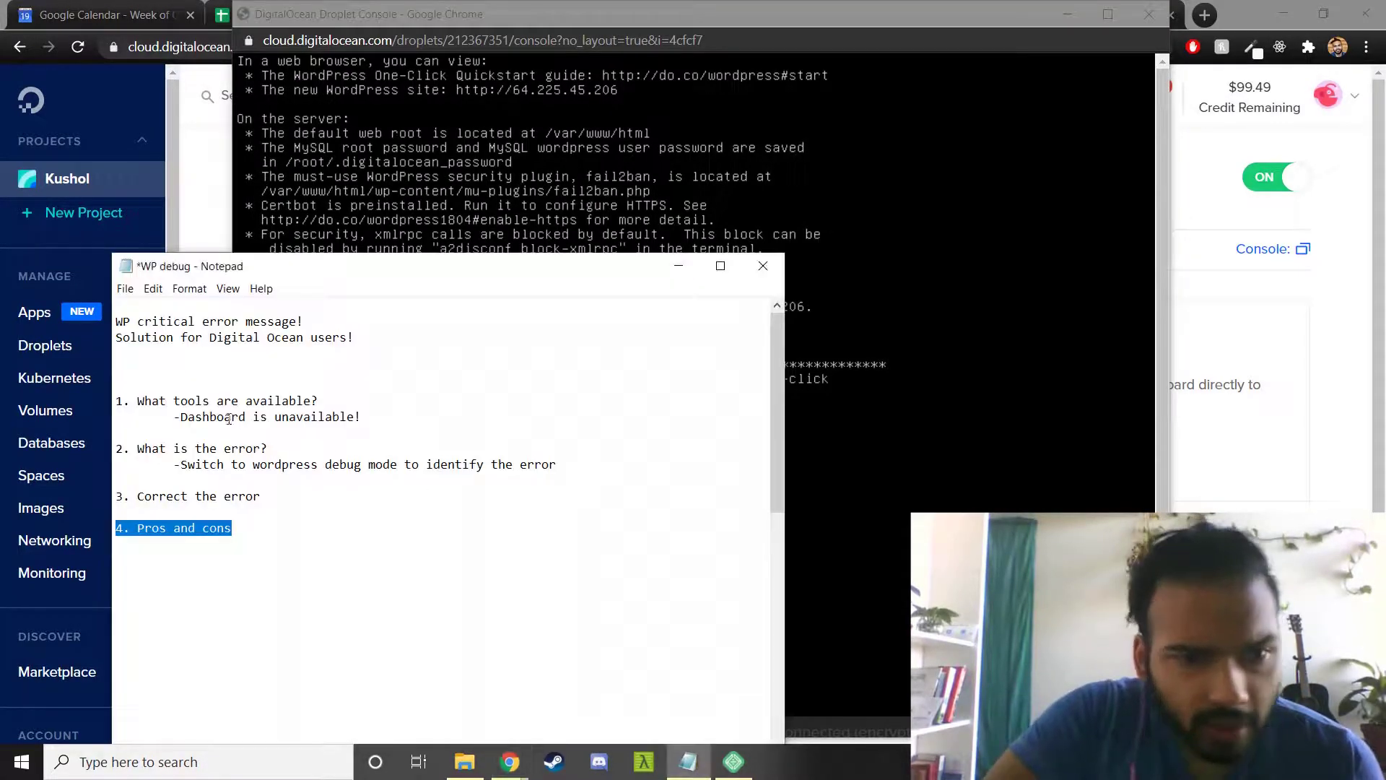
{"action": "left_click_drag", "start_coordinate": [137, 448], "coordinate": [267, 449]}
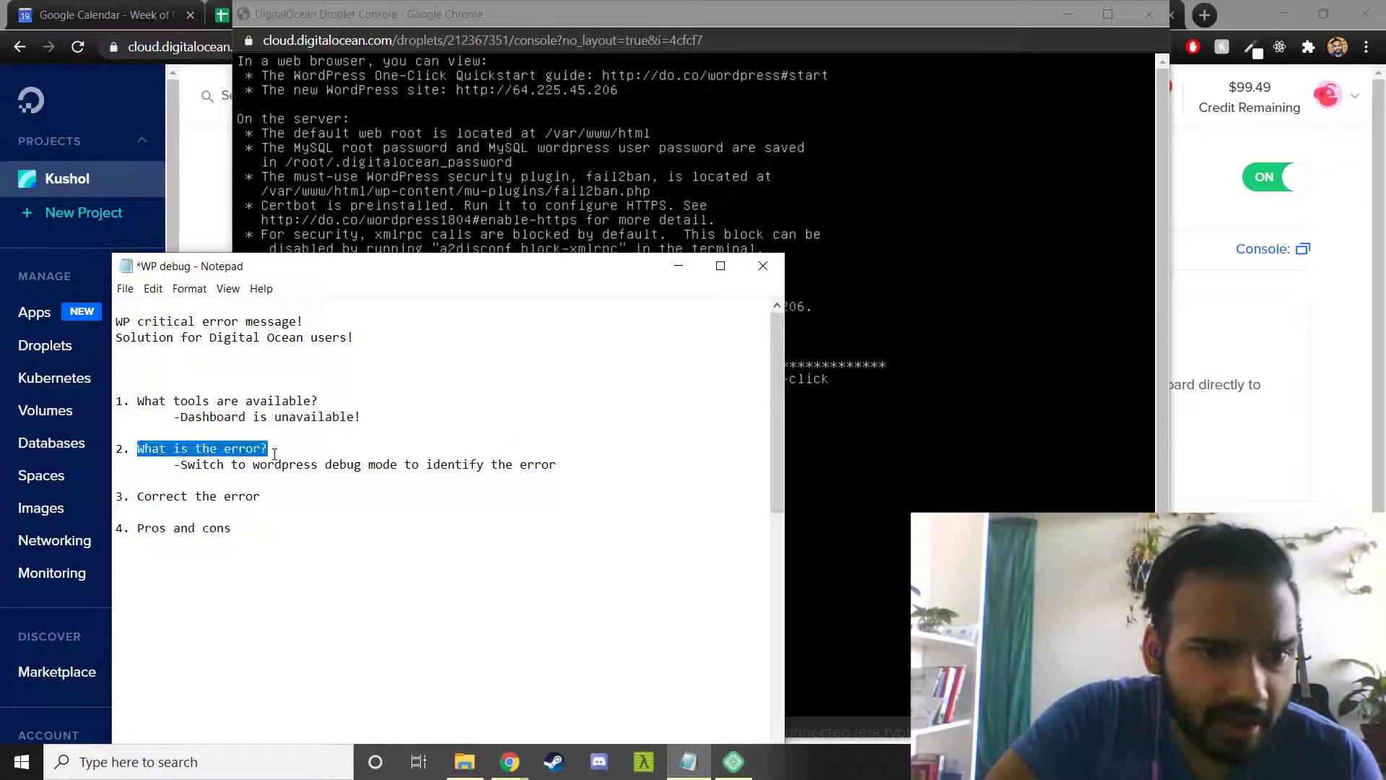
{"action": "left_click", "coordinate": [514, 13]}
Recheck the site's critical error message, then bring the droplet console back up
{"action": "left_click", "coordinate": [661, 14]}
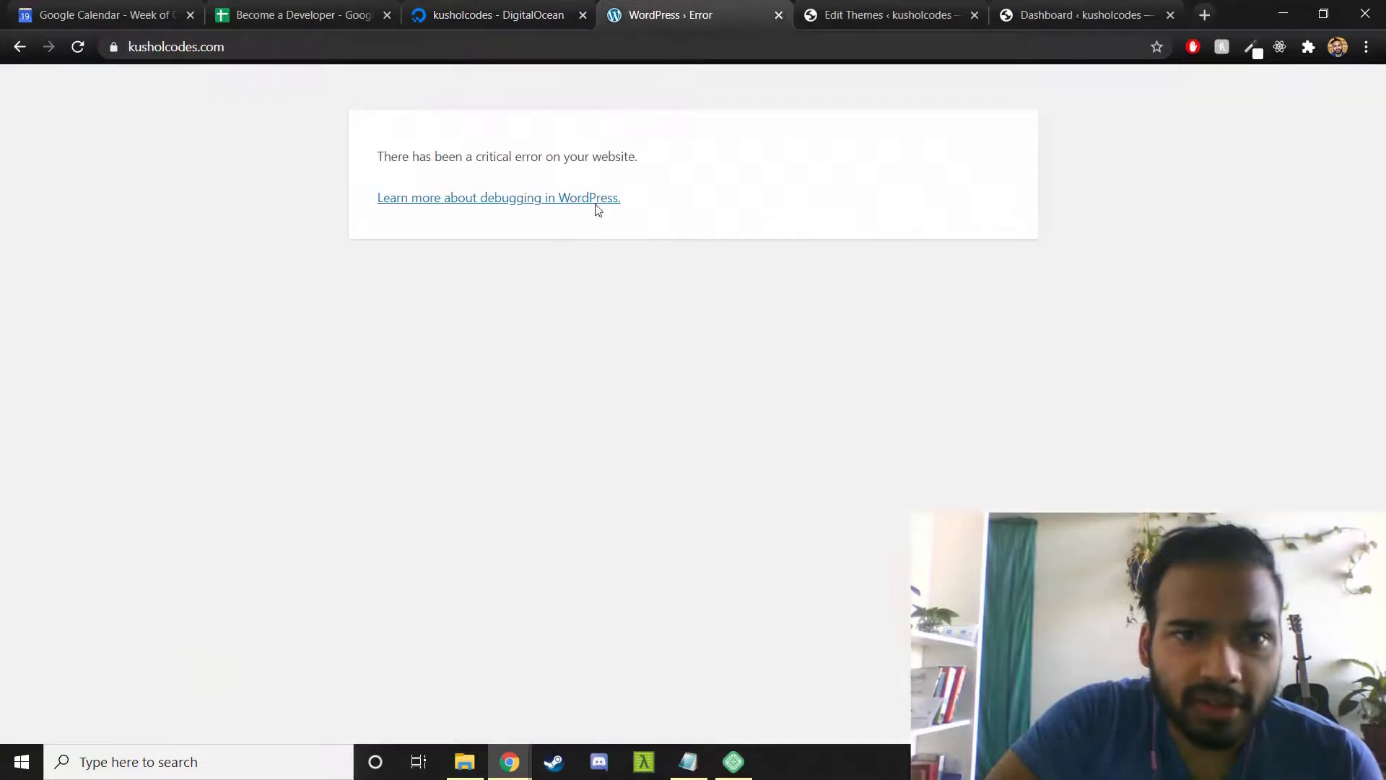
{"action": "left_click_drag", "start_coordinate": [408, 155], "coordinate": [647, 154]}
{"action": "left_click", "coordinate": [558, 181]}
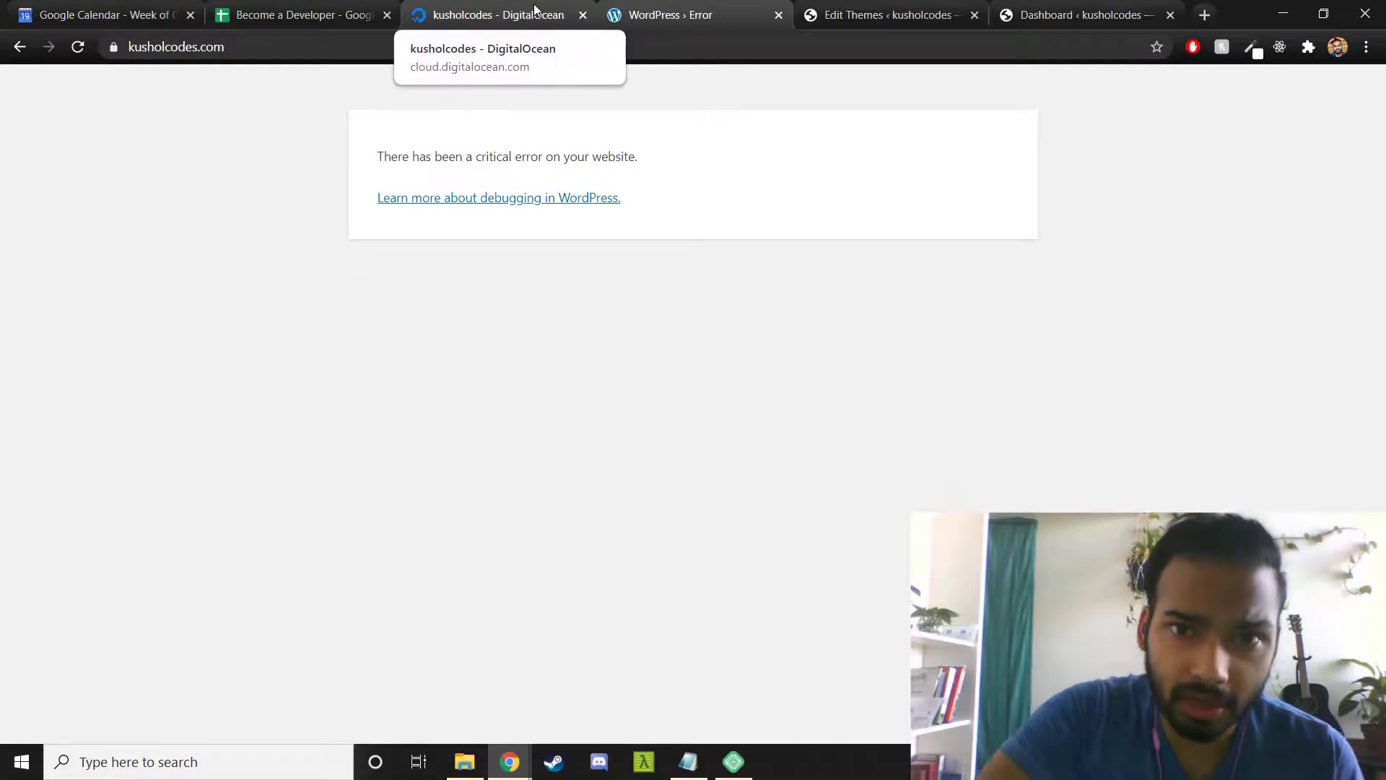
{"action": "left_click", "coordinate": [531, 14]}
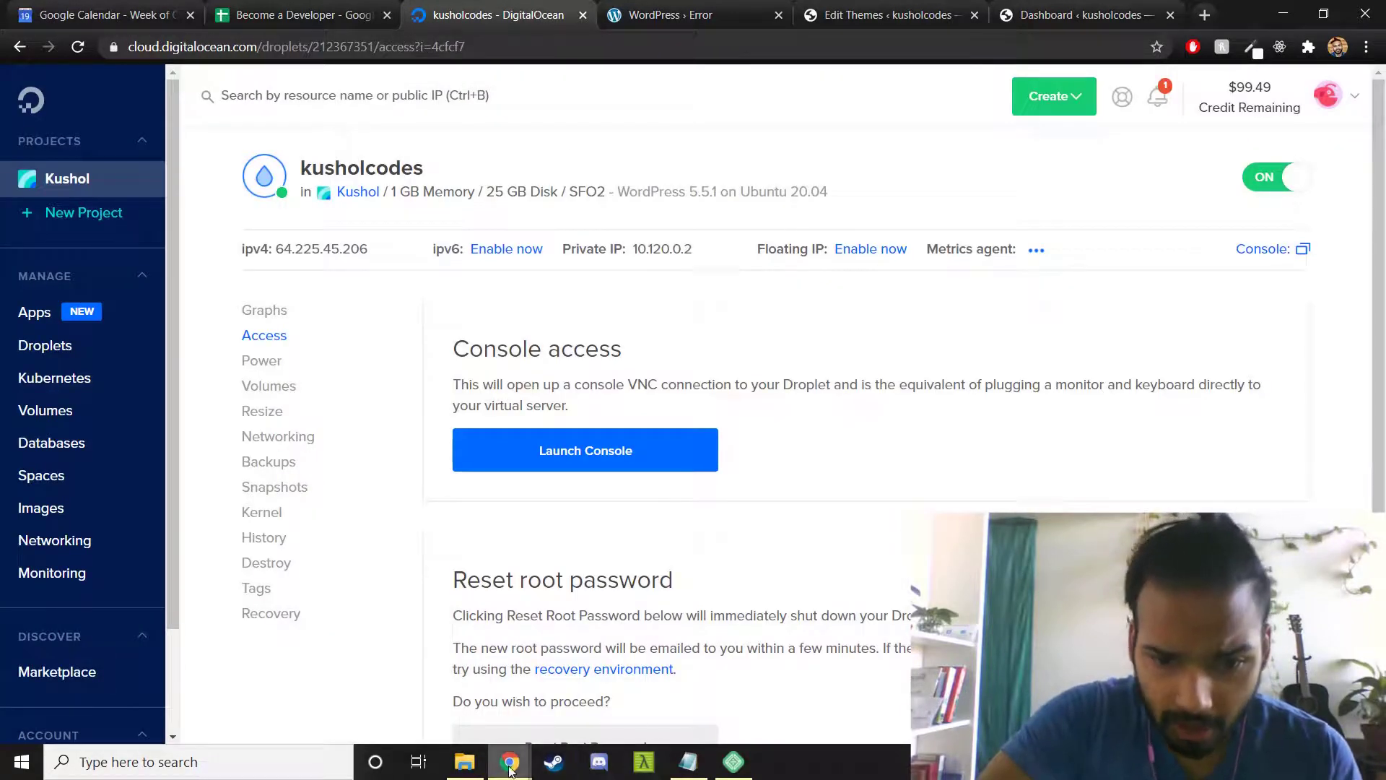
{"action": "mouse_move", "coordinate": [509, 761]}
{"action": "left_click", "coordinate": [598, 706]}
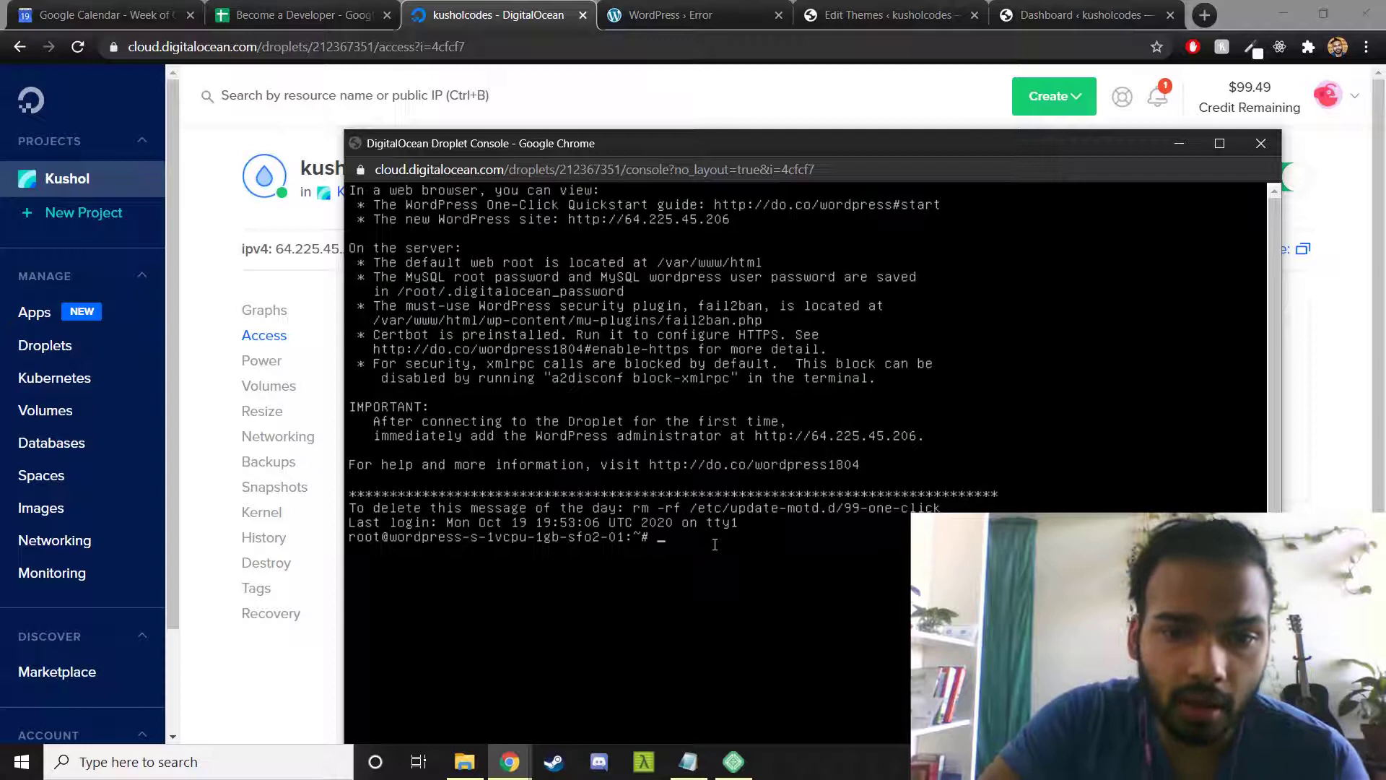
{"action": "type", "text": "cd ../var/www"}
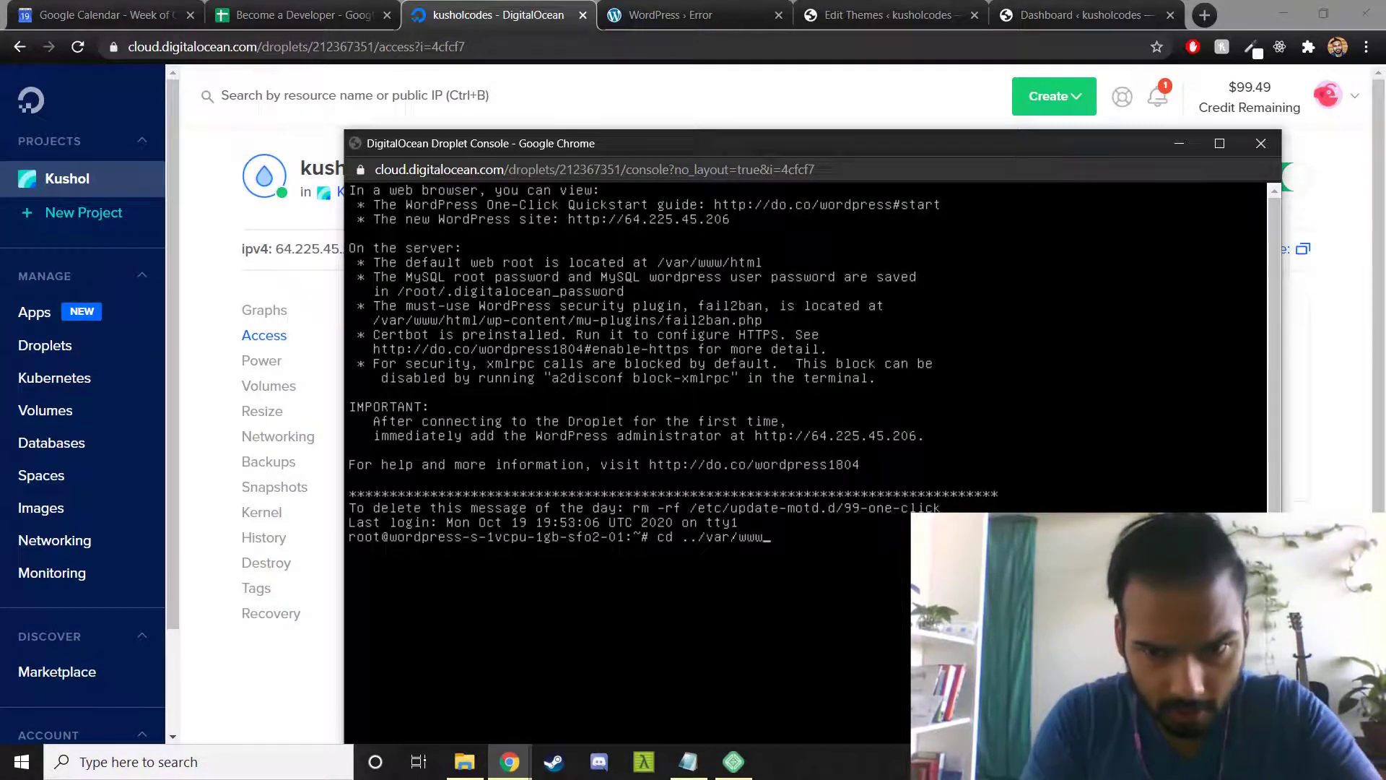
{"action": "type", "text": "/html"}
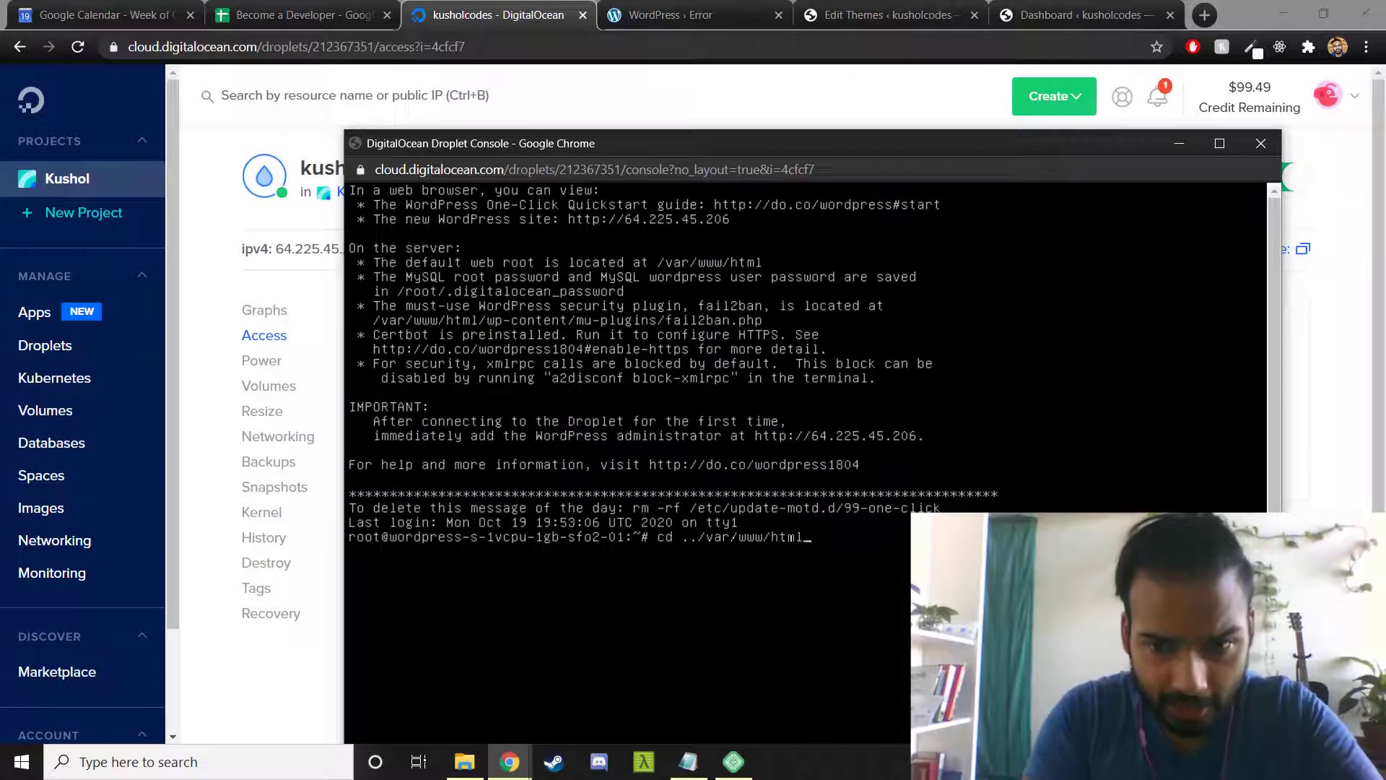
Change into /var/www/html and list the WordPress files there
{"action": "key", "text": "Return"}
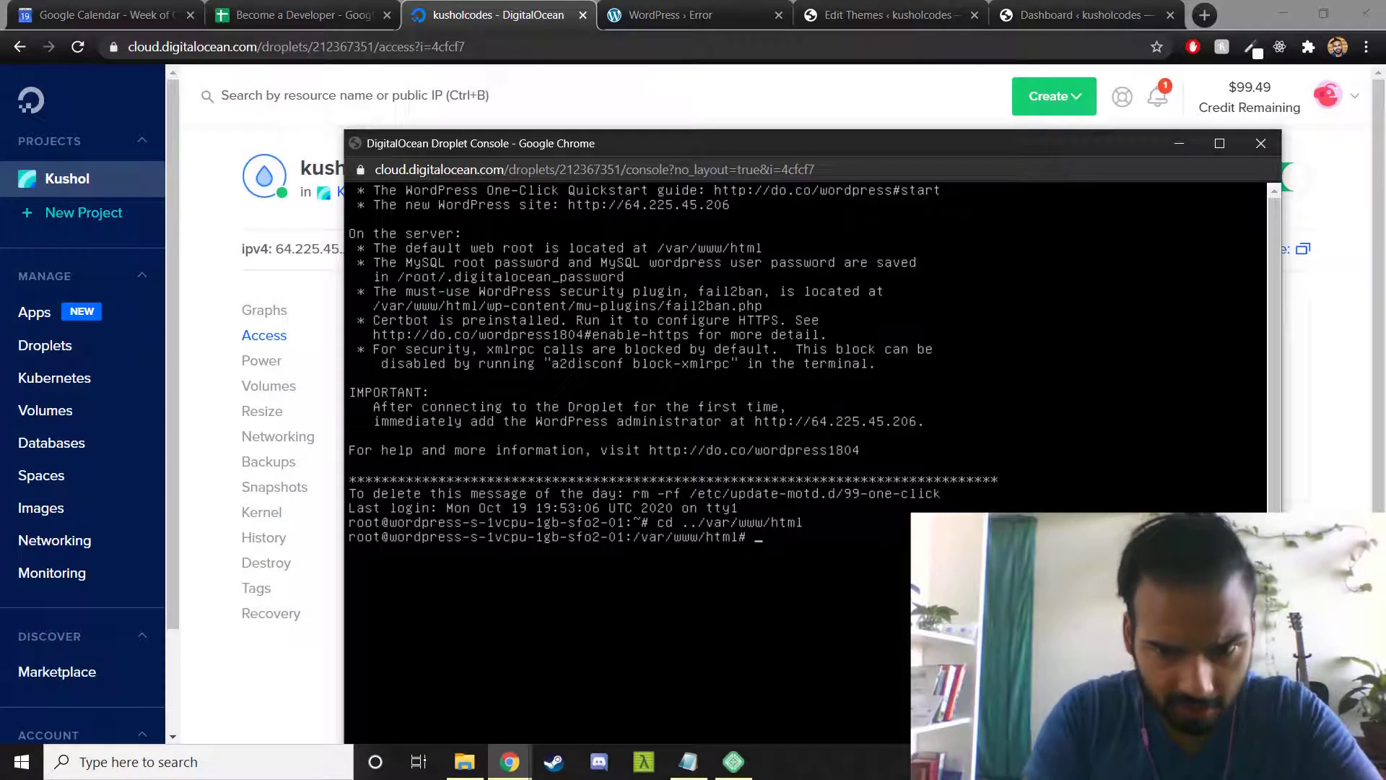
{"action": "type", "text": "ls"}
{"action": "key", "text": "Return"}
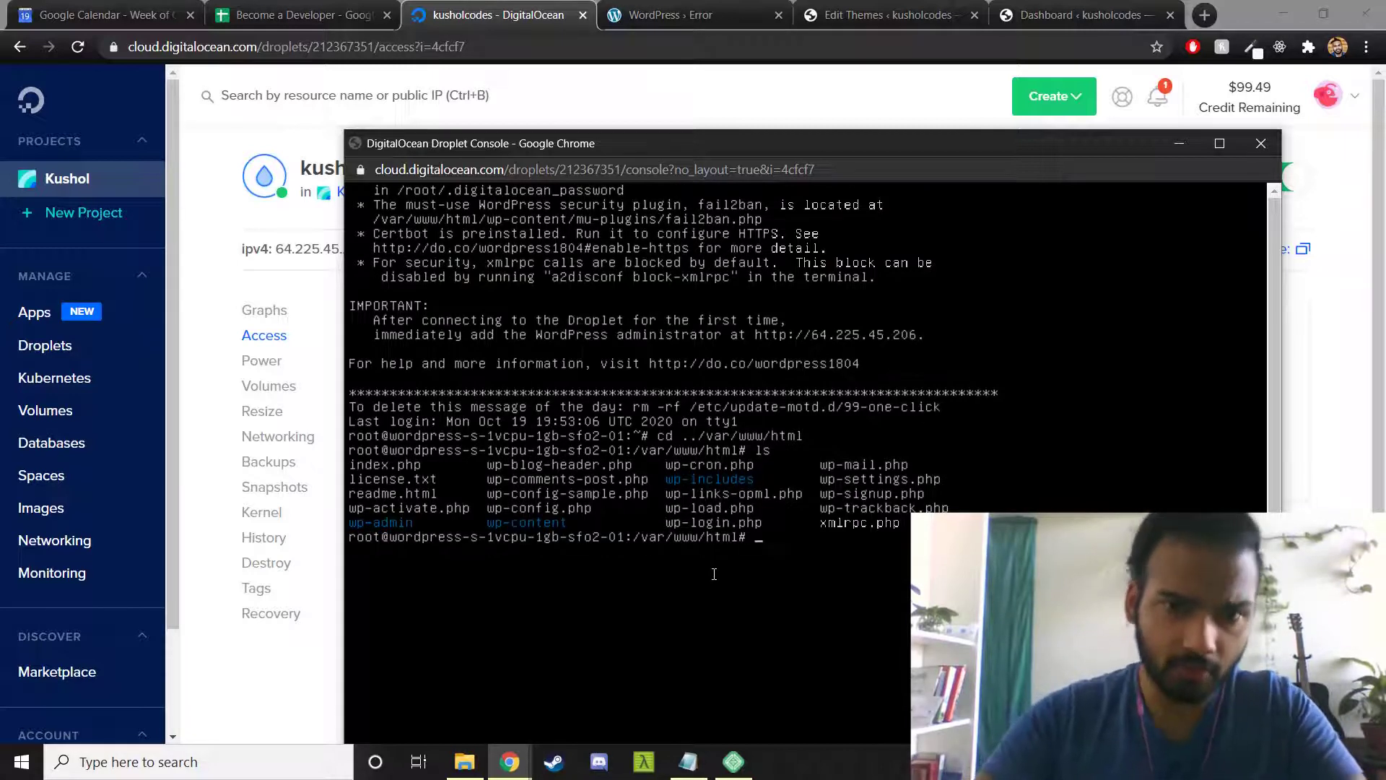
{"action": "type", "text": "nano wp-conf"}
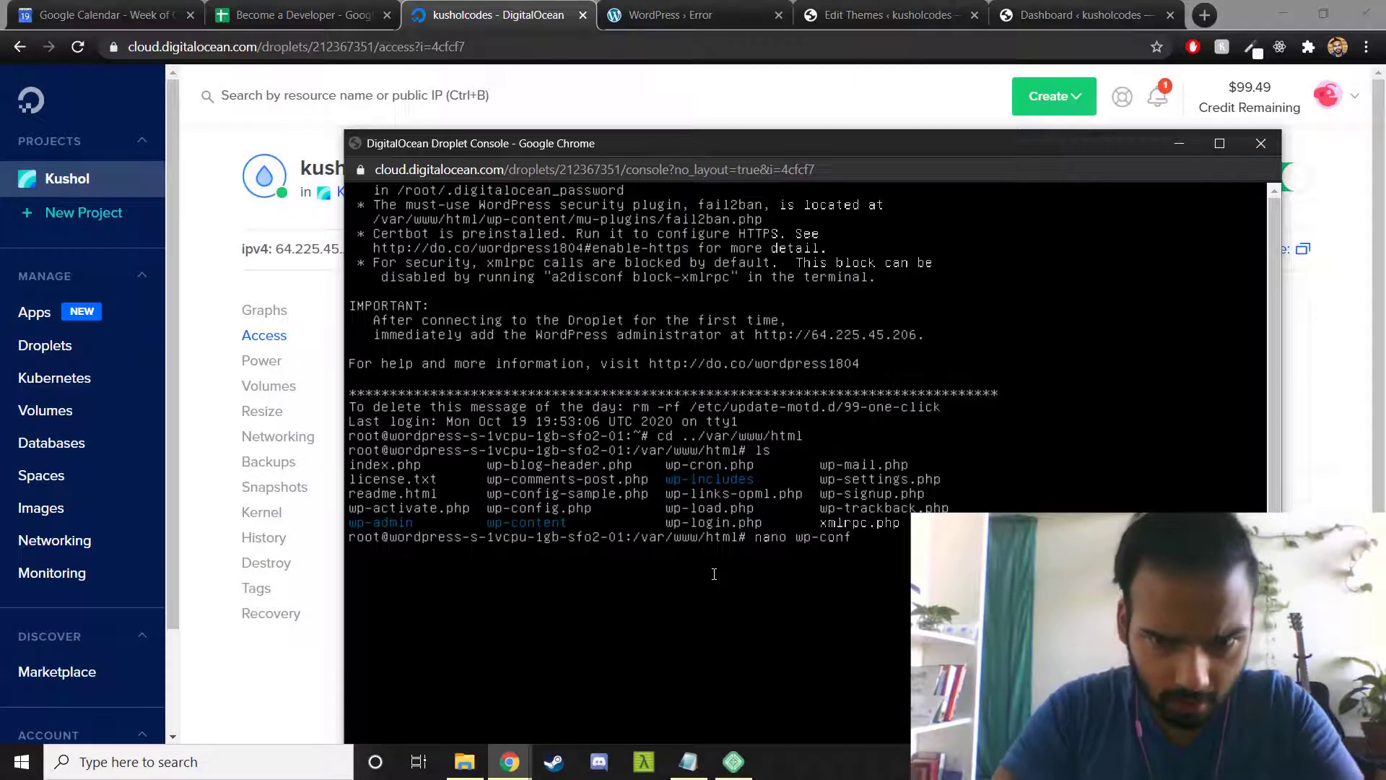
{"action": "type", "text": "ig.php"}
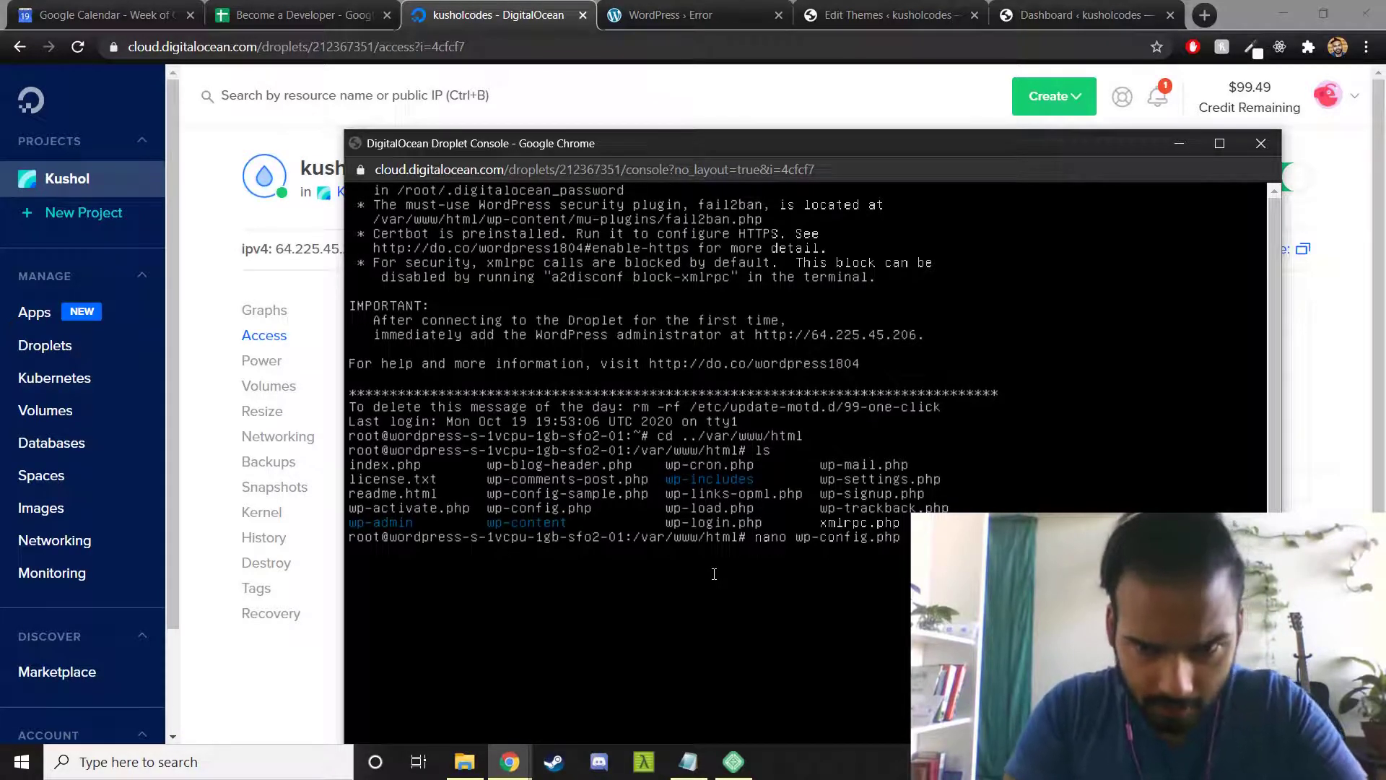
Open wp-config.php in nano and scroll down to the WP_DEBUG define line
{"action": "key", "text": "Return"}
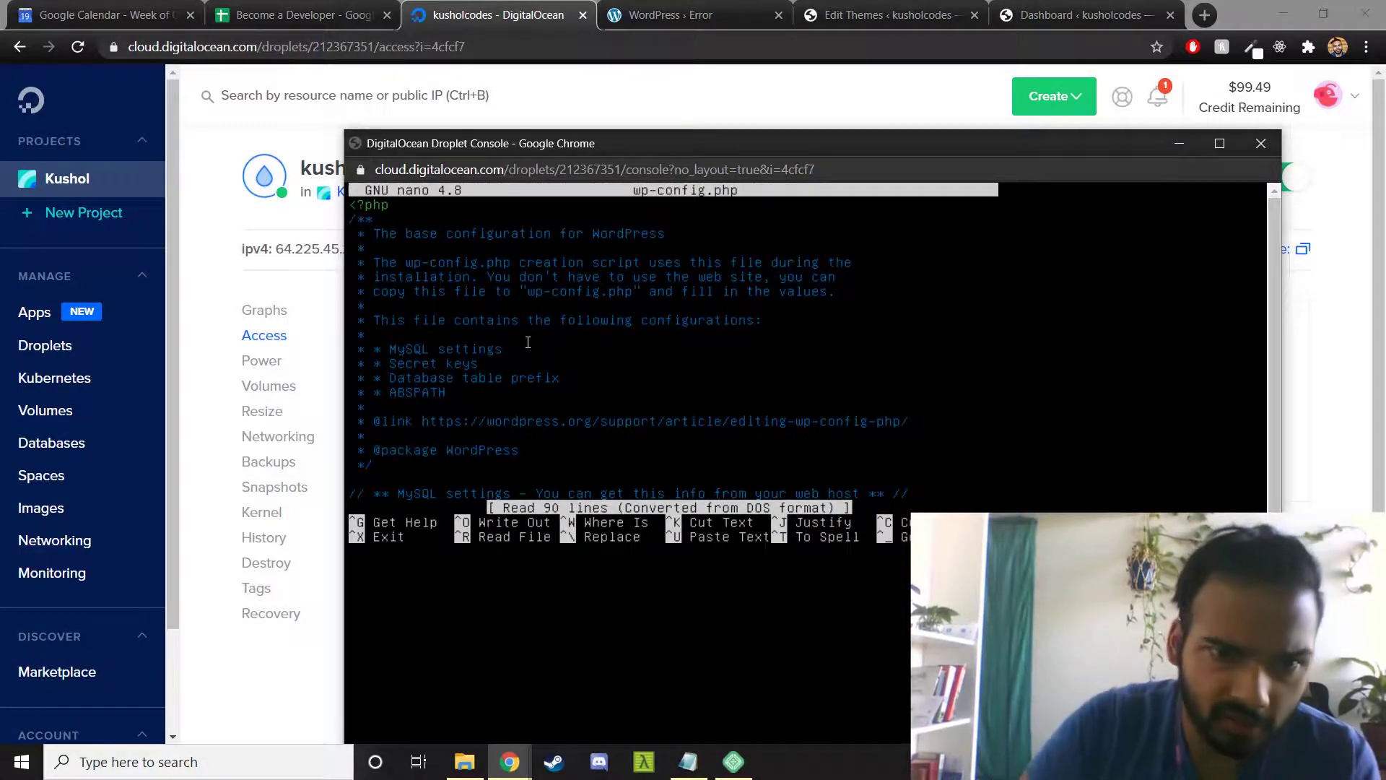
{"action": "key", "text": "Down"}
{"action": "key", "text": "Down"}
{"action": "key", "text": "Down"}
{"action": "scroll", "coordinate": [528, 343], "scroll_direction": "down", "scroll_amount": 3}
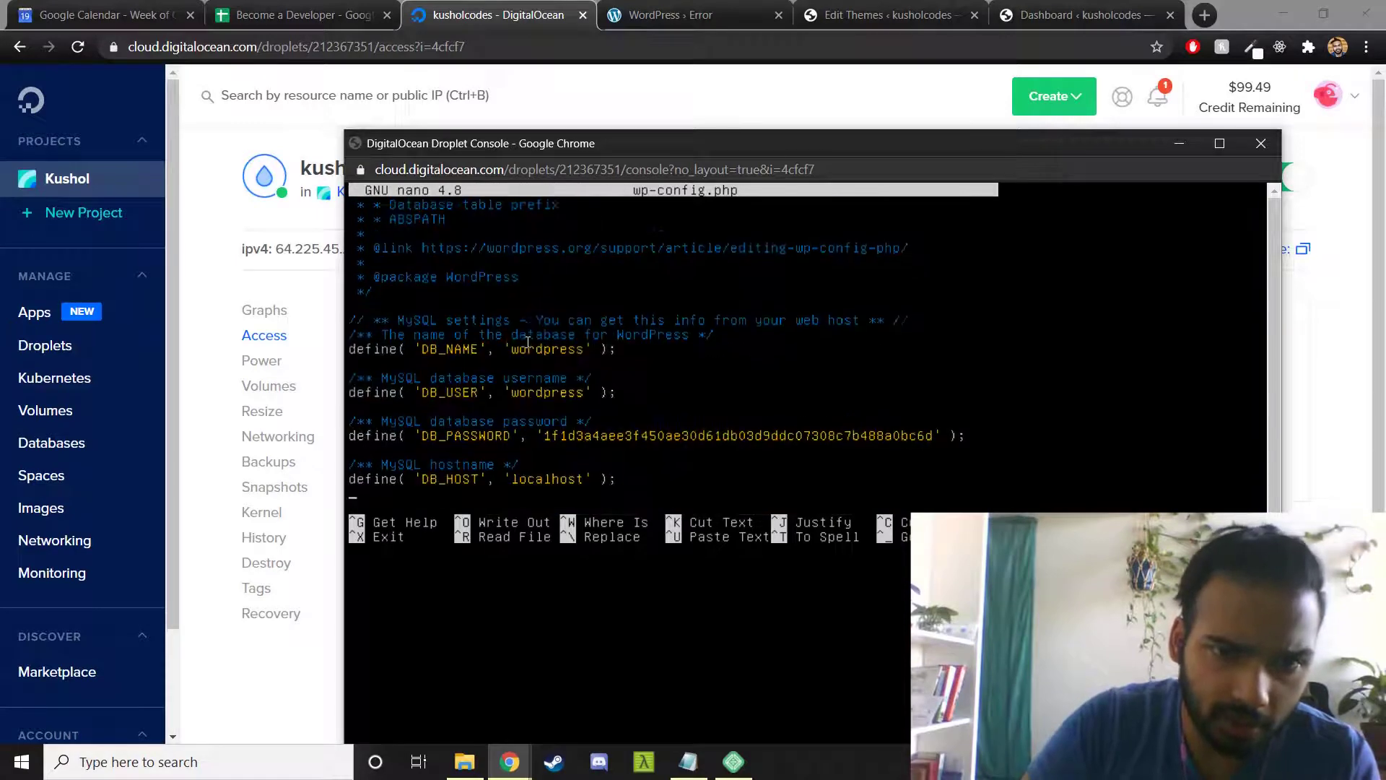
{"action": "key", "text": "Down"}
{"action": "key", "text": "Down"}
{"action": "key", "text": "Down"}
{"action": "key", "text": "Down"}
{"action": "key", "text": "Down"}
{"action": "key", "text": "Down"}
{"action": "key", "text": "Down"}
{"action": "key", "text": "Down"}
{"action": "key", "text": "Down"}
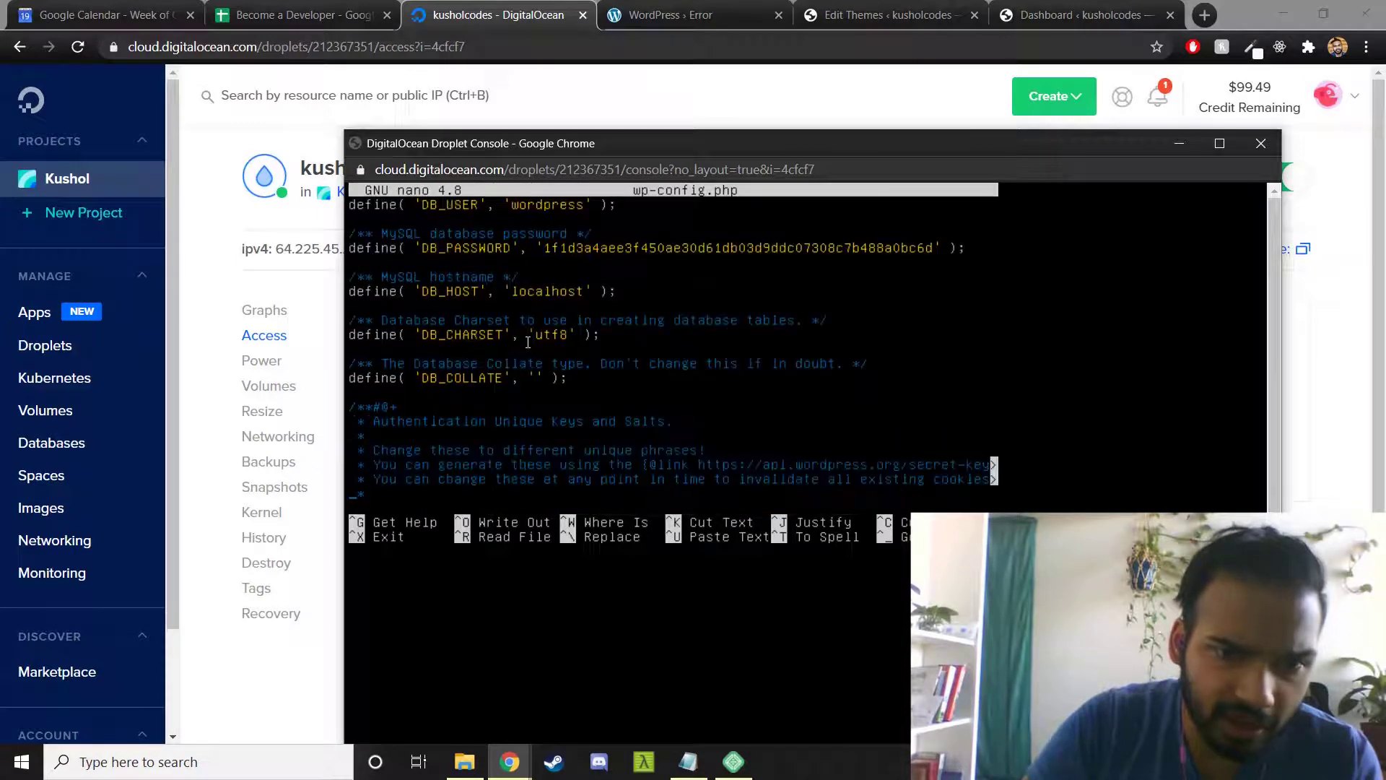
{"action": "key", "text": "Down"}
{"action": "key", "text": "Down"}
{"action": "key", "text": "Down"}
{"action": "key", "text": "Down"}
{"action": "key", "text": "Down"}
{"action": "key", "text": "Down"}
{"action": "key", "text": "Down"}
{"action": "key", "text": "Down"}
{"action": "key", "text": "Down"}
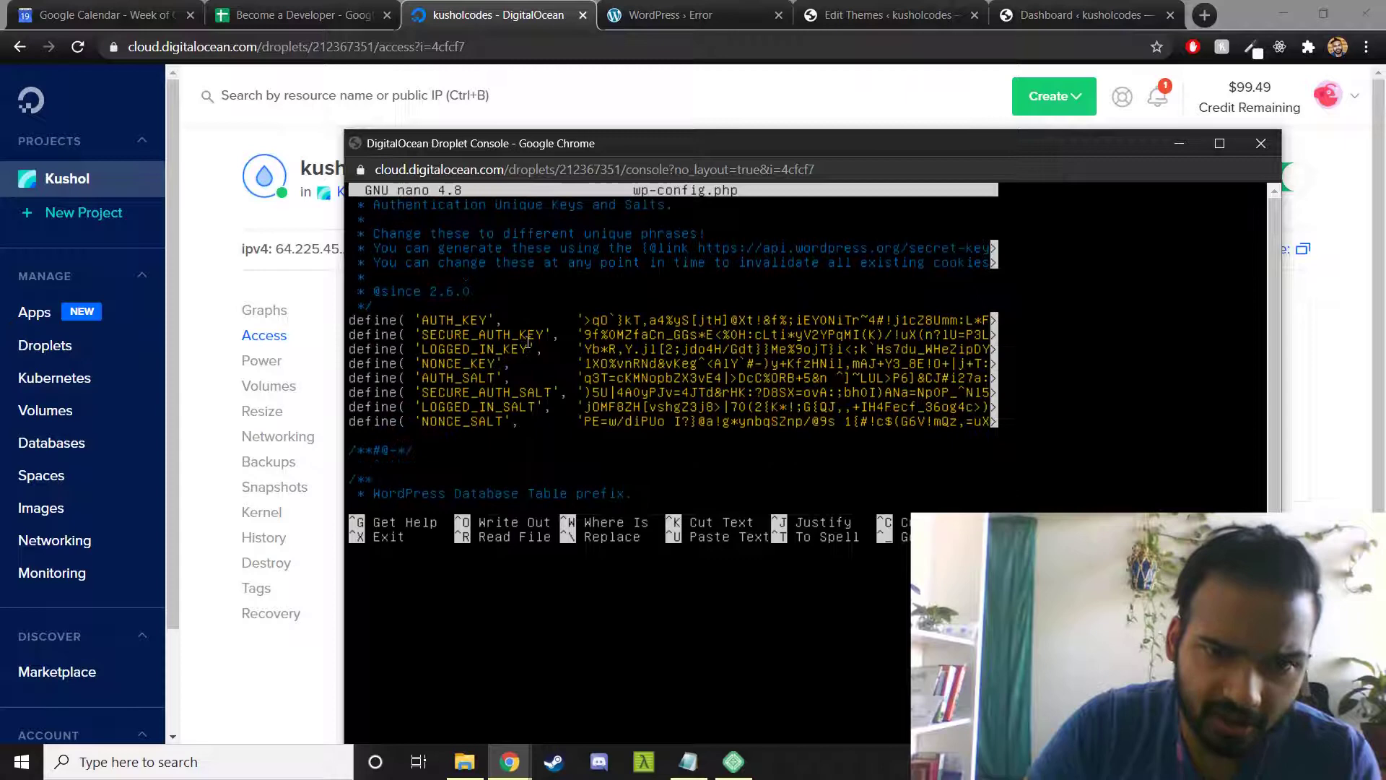
{"action": "key", "text": "Down"}
{"action": "key", "text": "Down"}
{"action": "key", "text": "Down"}
{"action": "key", "text": "Down"}
{"action": "key", "text": "Down"}
{"action": "key", "text": "Down"}
{"action": "key", "text": "Down"}
{"action": "key", "text": "Down"}
{"action": "key", "text": "Down"}
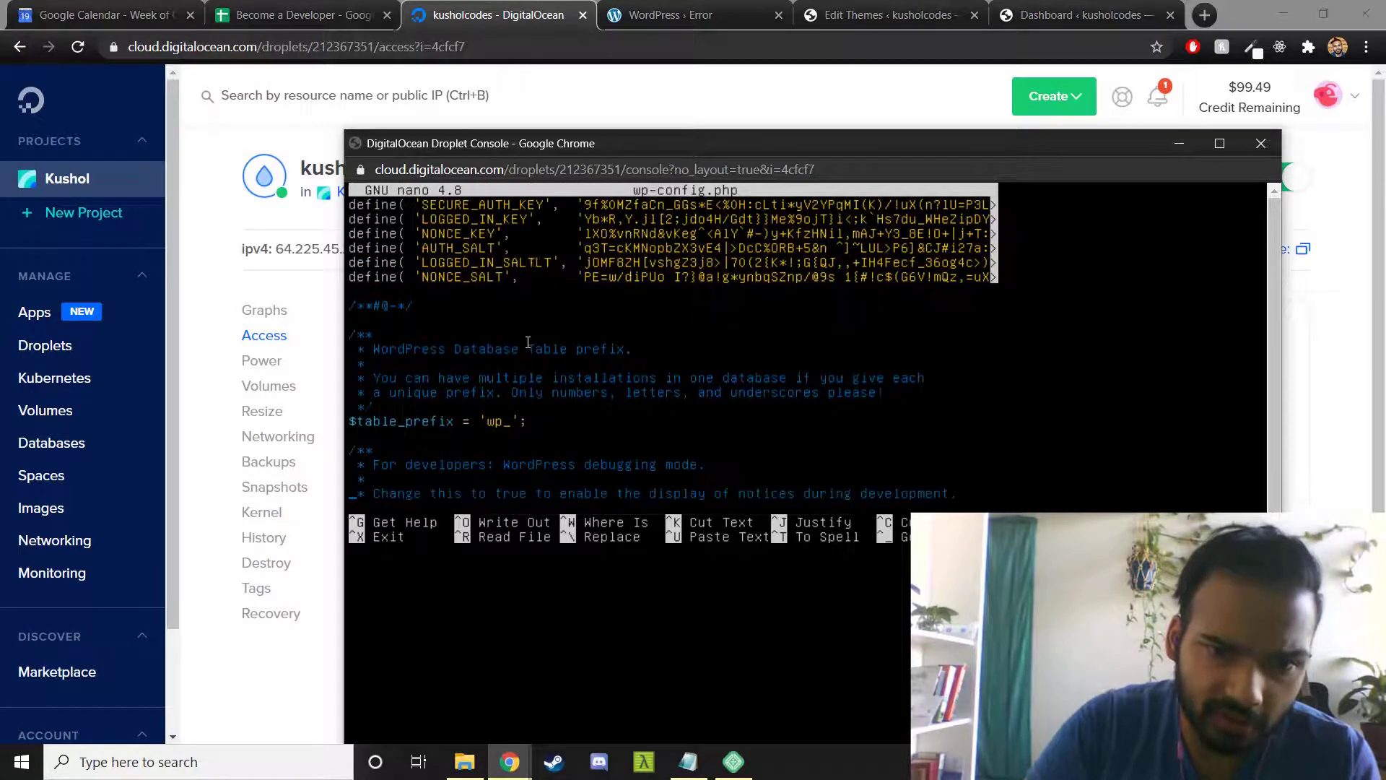
{"action": "key", "text": "Down"}
{"action": "key", "text": "Down"}
{"action": "key", "text": "Down"}
{"action": "key", "text": "Down"}
{"action": "key", "text": "Down"}
{"action": "key", "text": "Down"}
{"action": "key", "text": "Down"}
{"action": "key", "text": "Down"}
{"action": "key", "text": "Down"}
{"action": "key", "text": "Down"}
{"action": "key", "text": "Down"}
{"action": "key", "text": "Down"}
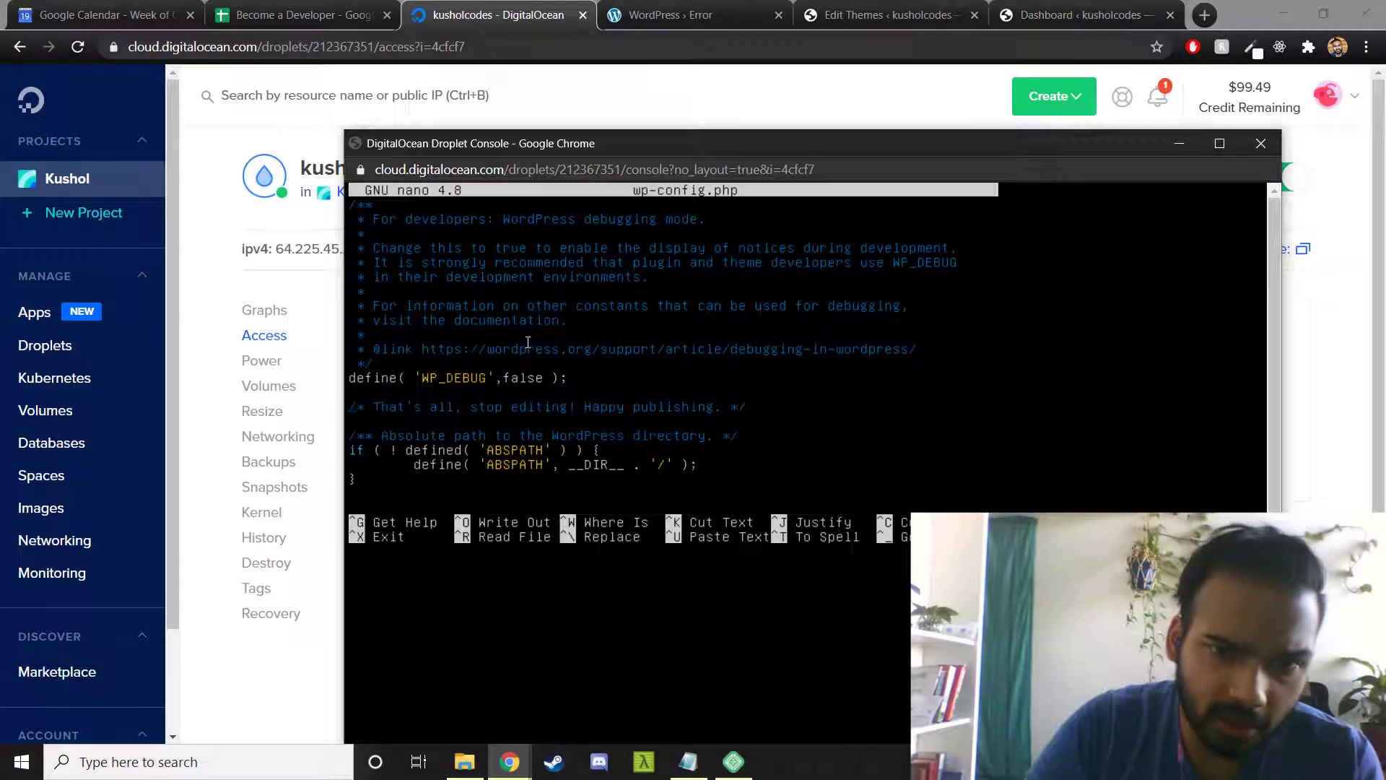
{"action": "key", "text": "Up"}
{"action": "key", "text": "Up"}
{"action": "key", "text": "Up"}
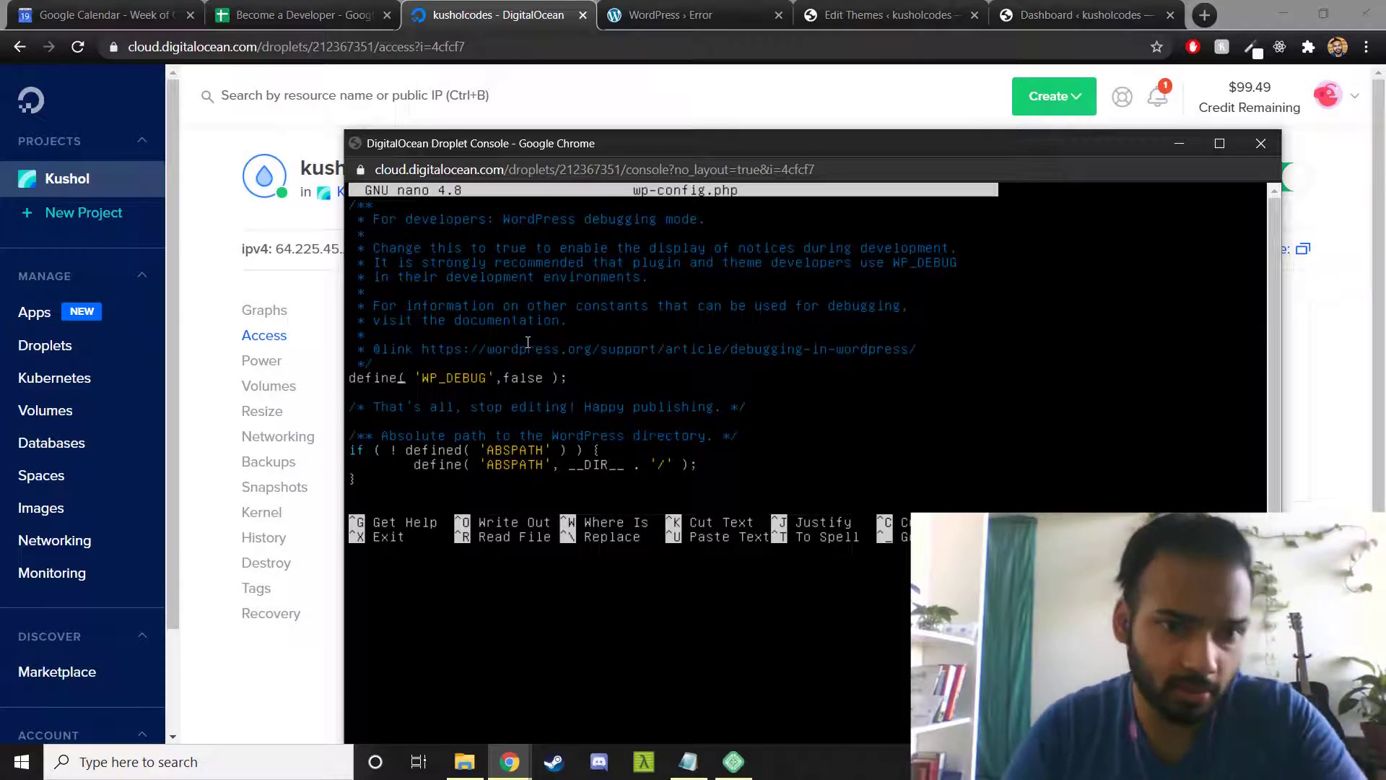
Change WP_DEBUG from false to true and save wp-config.php
{"action": "key", "text": "Right"}
{"action": "key", "text": "Right"}
{"action": "key", "text": "Right"}
{"action": "key", "text": "Right"}
{"action": "key", "text": "Right"}
{"action": "key", "text": "Right"}
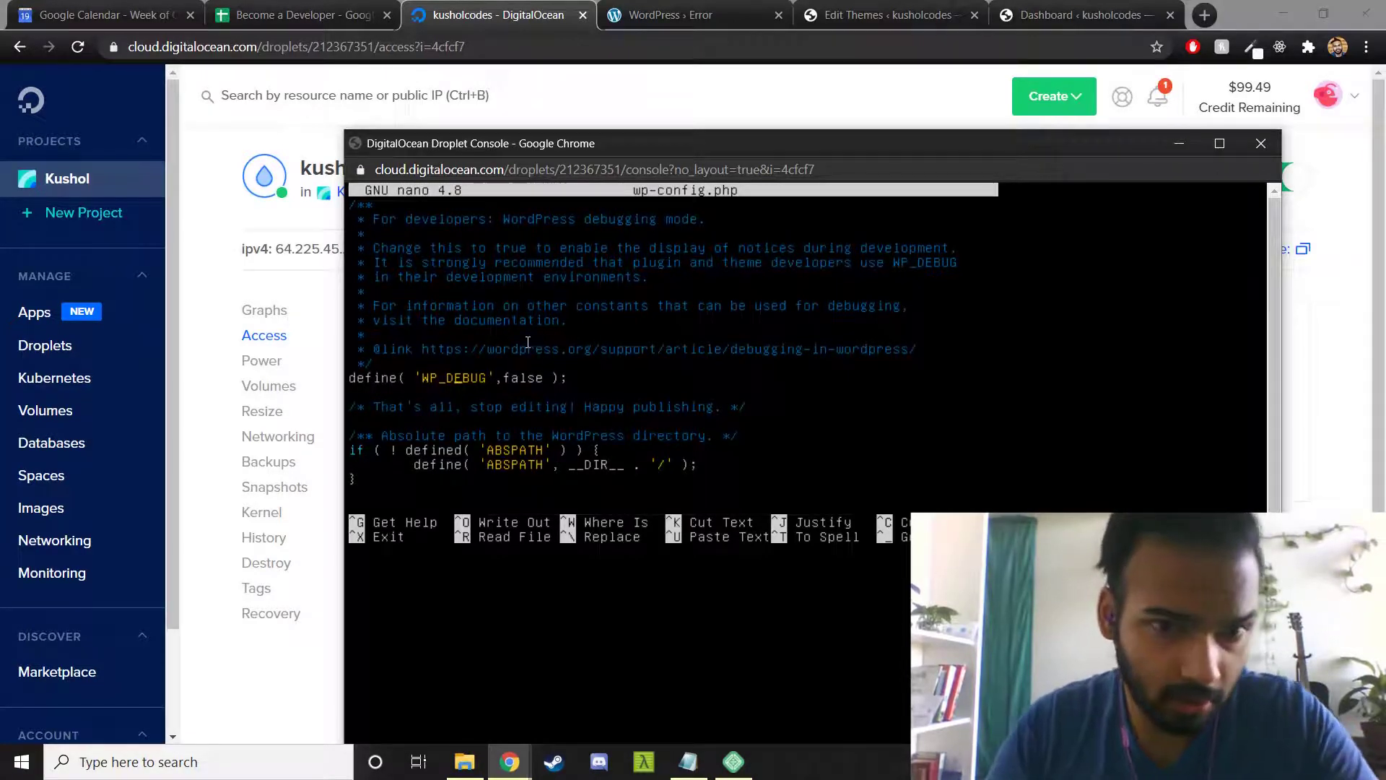
{"action": "key", "text": "Right"}
{"action": "key", "text": "Right"}
{"action": "key", "text": "Right"}
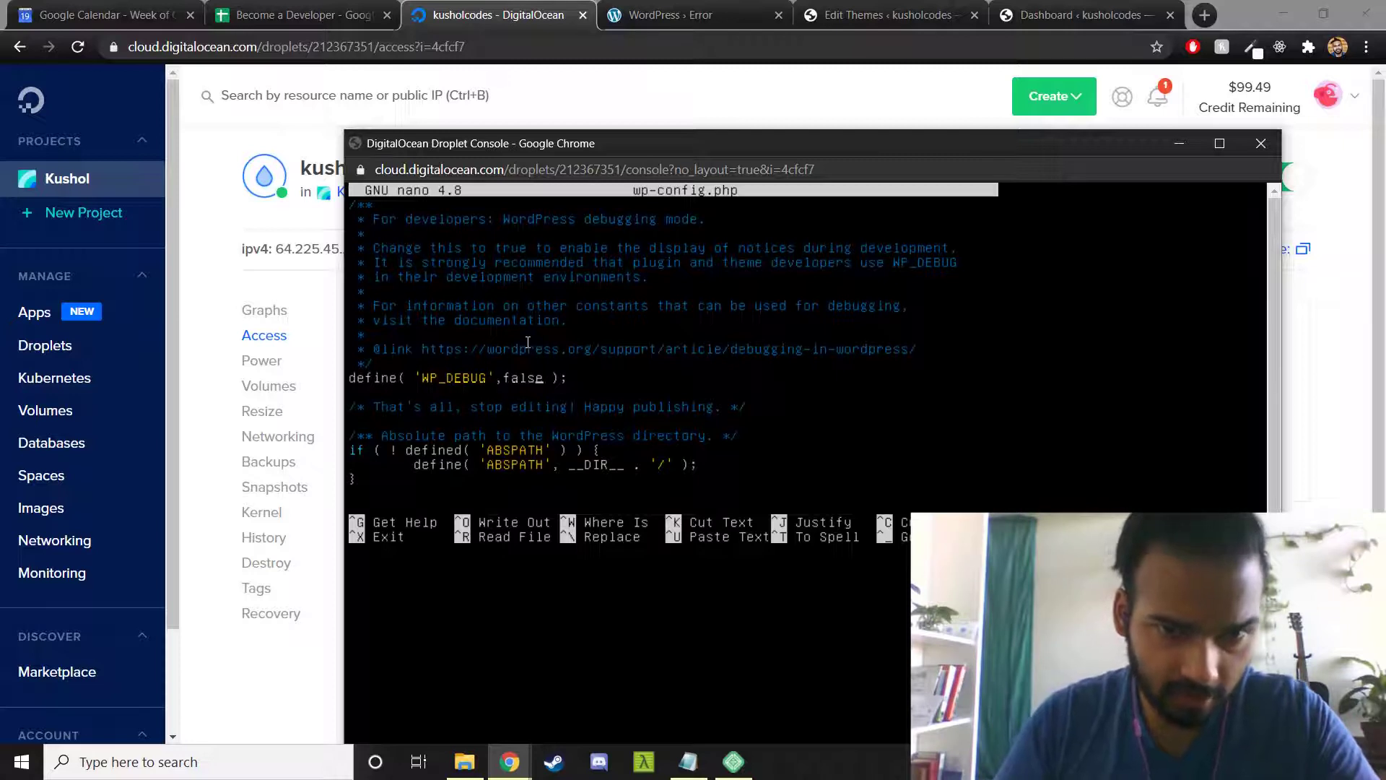
{"action": "key", "text": "BackSpace"}
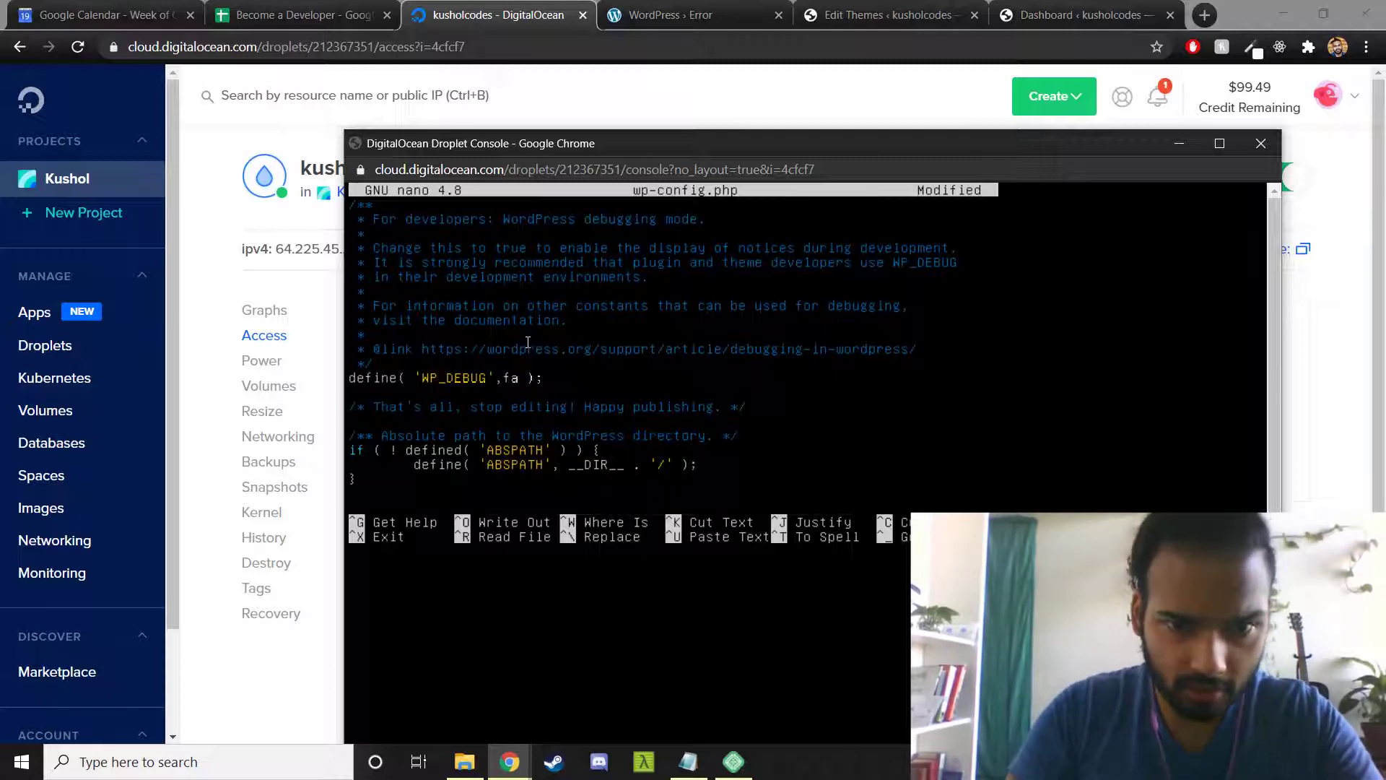
{"action": "key", "text": "BackSpace"}
{"action": "type", "text": "ue"}
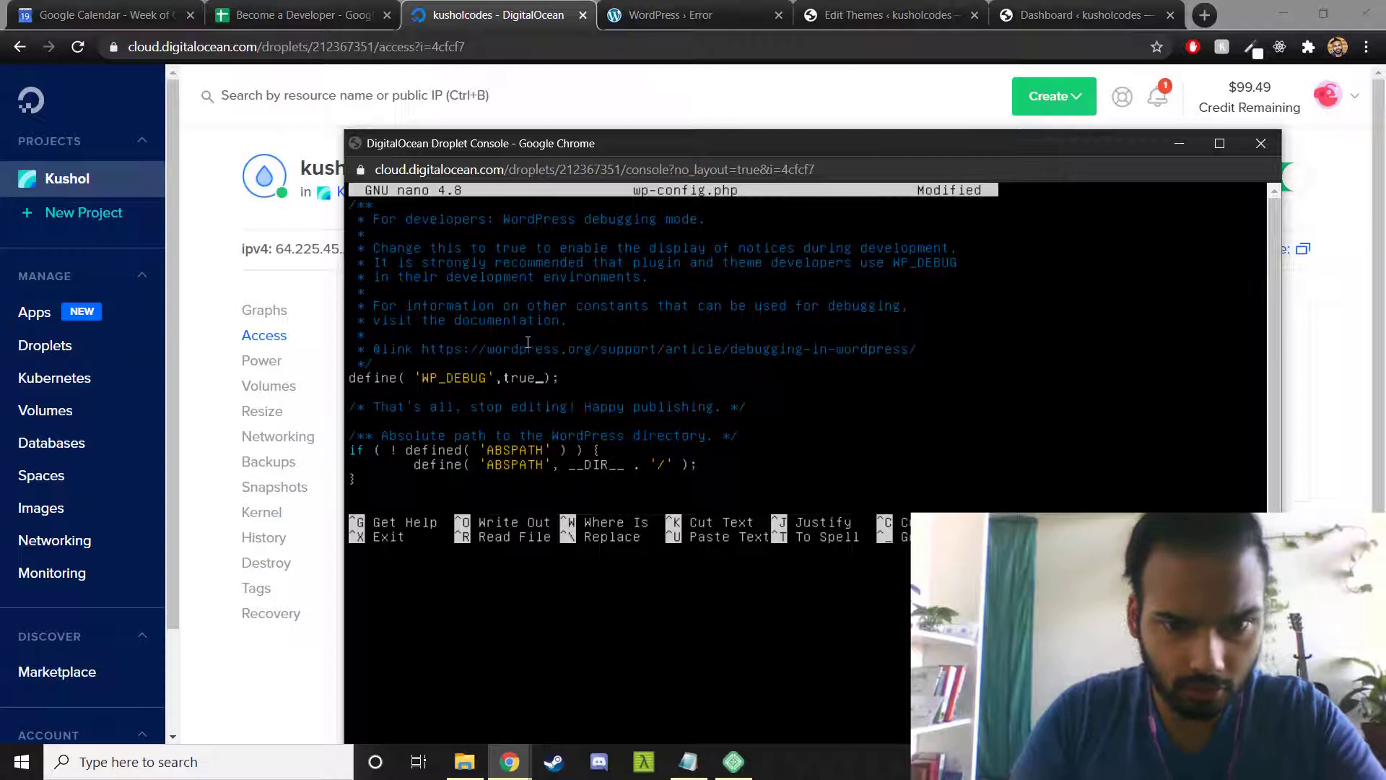
{"action": "key", "text": "ctrl+o"}
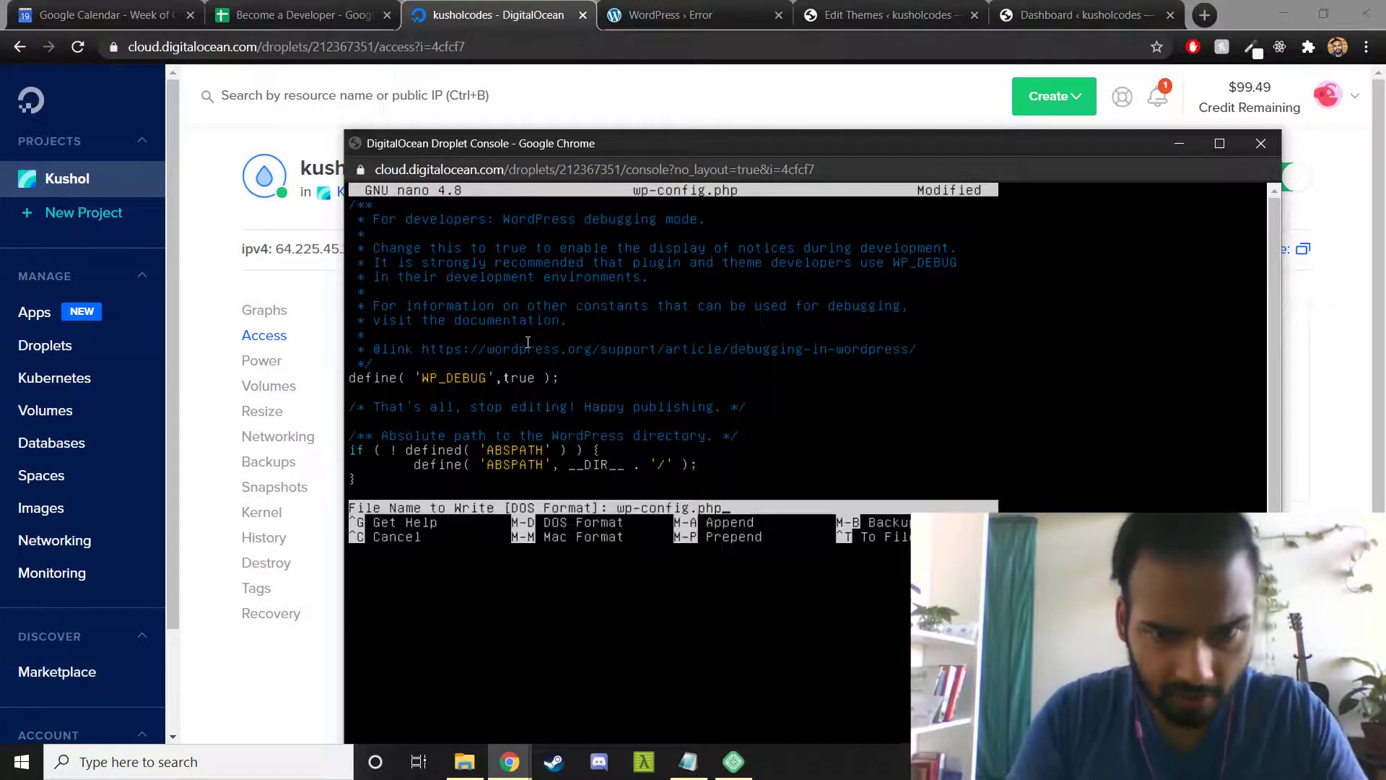
{"action": "key", "text": "Return"}
Exit nano and reload kusholcodes.com to show the detailed parse error
{"action": "key", "text": "ctrl+x"}
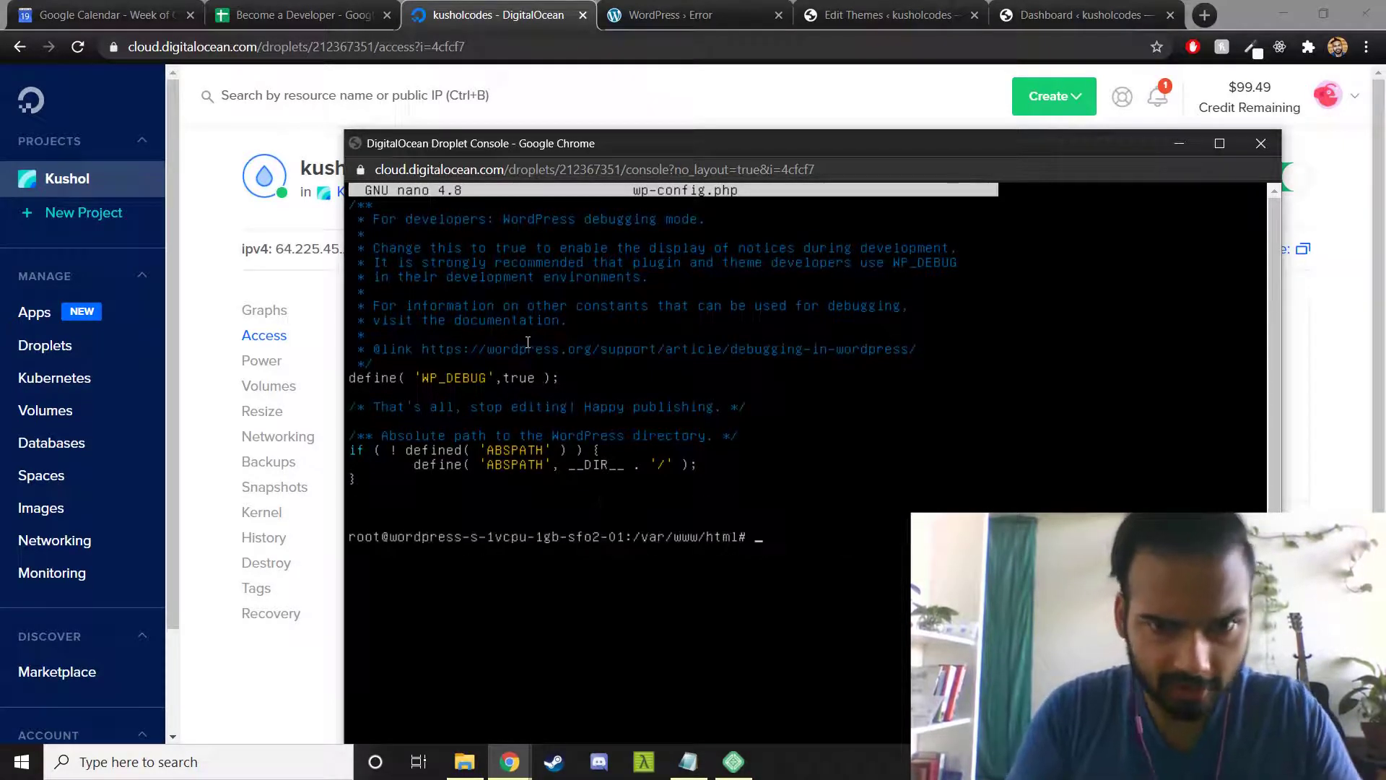
{"action": "key", "text": "Return"}
{"action": "left_click", "coordinate": [693, 46]}
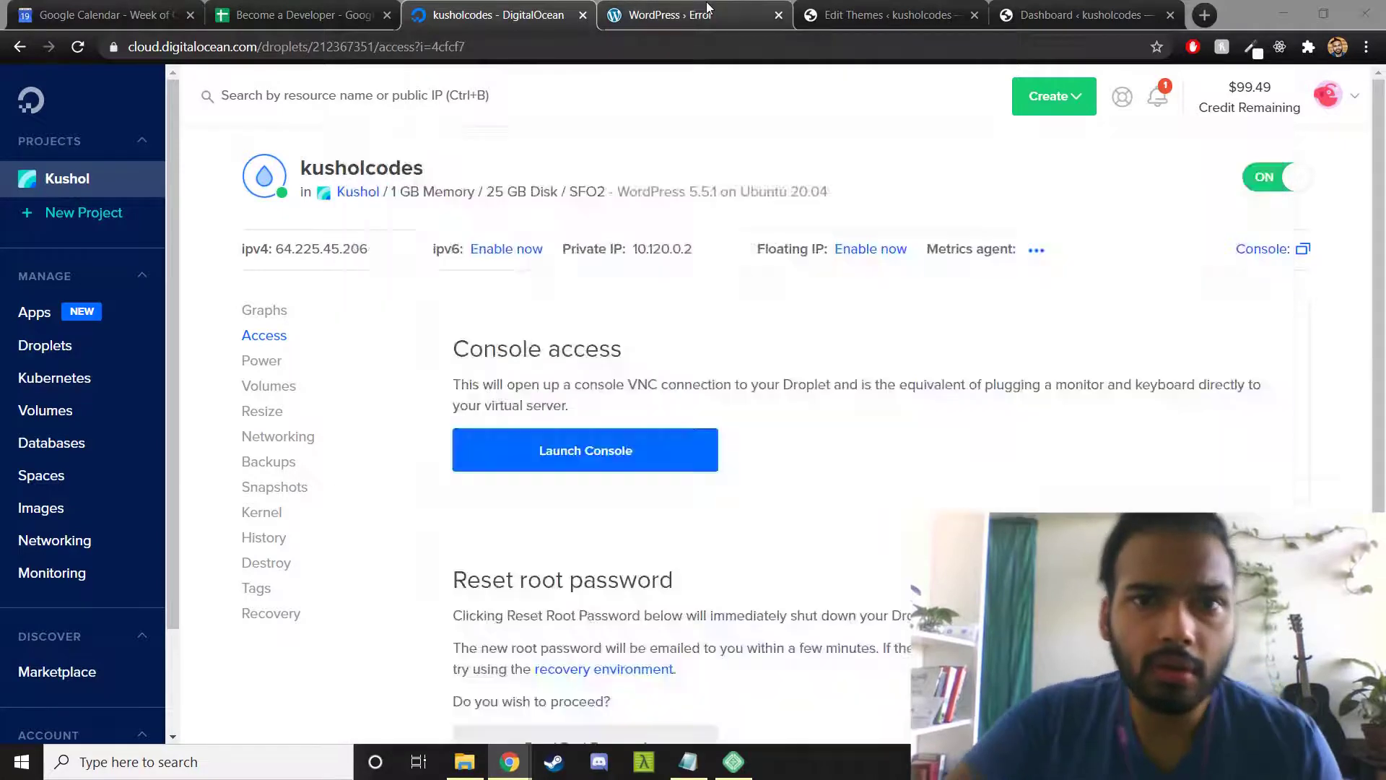
{"action": "left_click", "coordinate": [669, 14]}
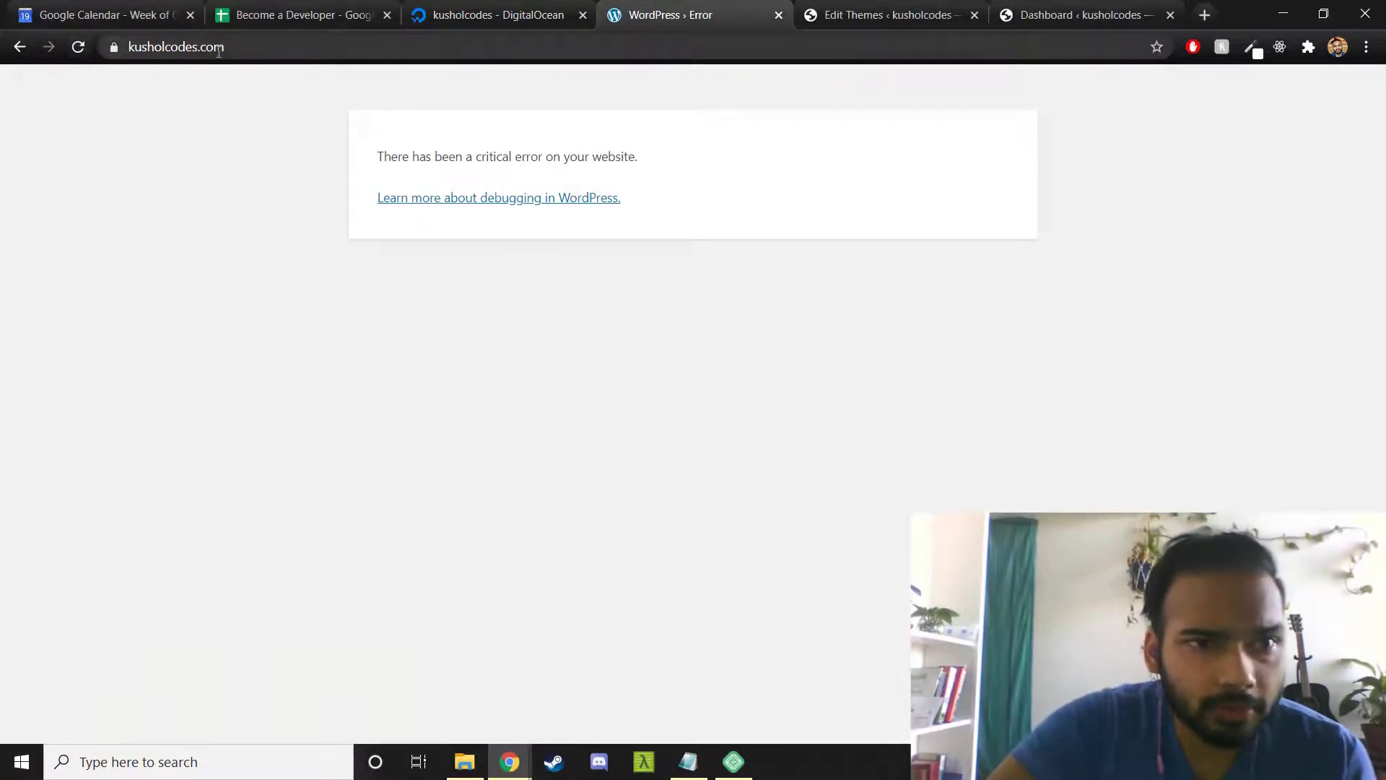
{"action": "left_click", "coordinate": [176, 47]}
{"action": "left_click", "coordinate": [78, 47]}
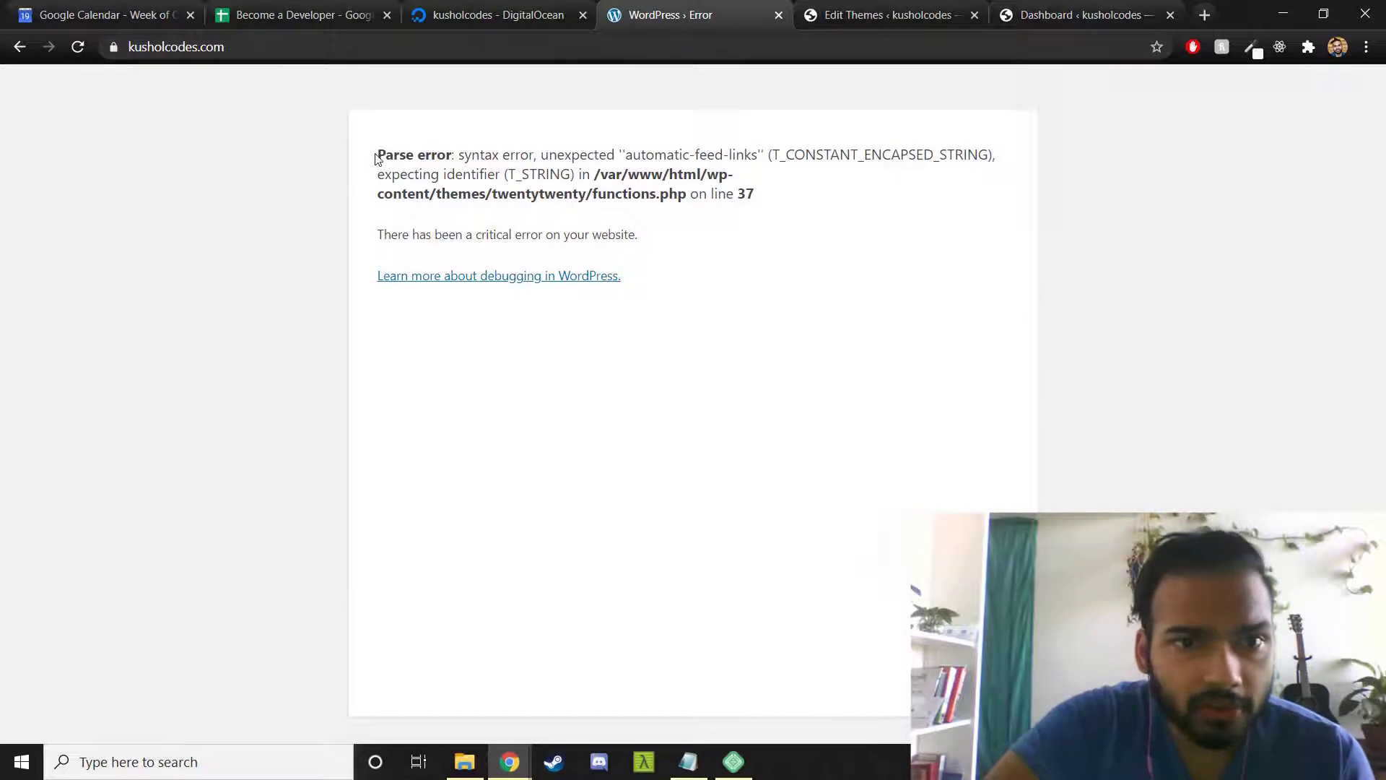
Highlight the parse error message and its unexpected T_CONSTANT_ENCAPSED_STRING token
{"action": "left_click_drag", "start_coordinate": [377, 158], "coordinate": [785, 216]}
{"action": "left_click", "coordinate": [849, 186]}
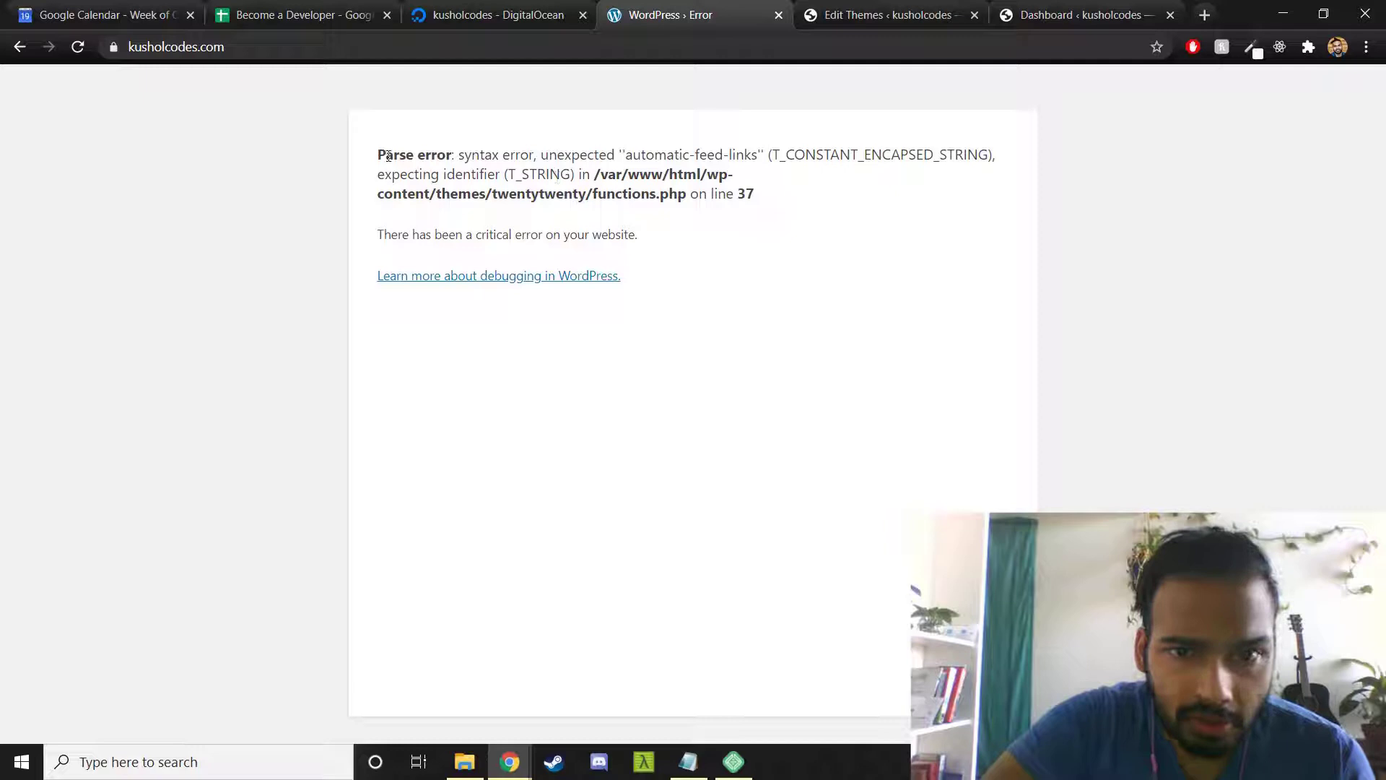
{"action": "left_click_drag", "start_coordinate": [377, 154], "coordinate": [504, 154]}
{"action": "left_click", "coordinate": [856, 284]}
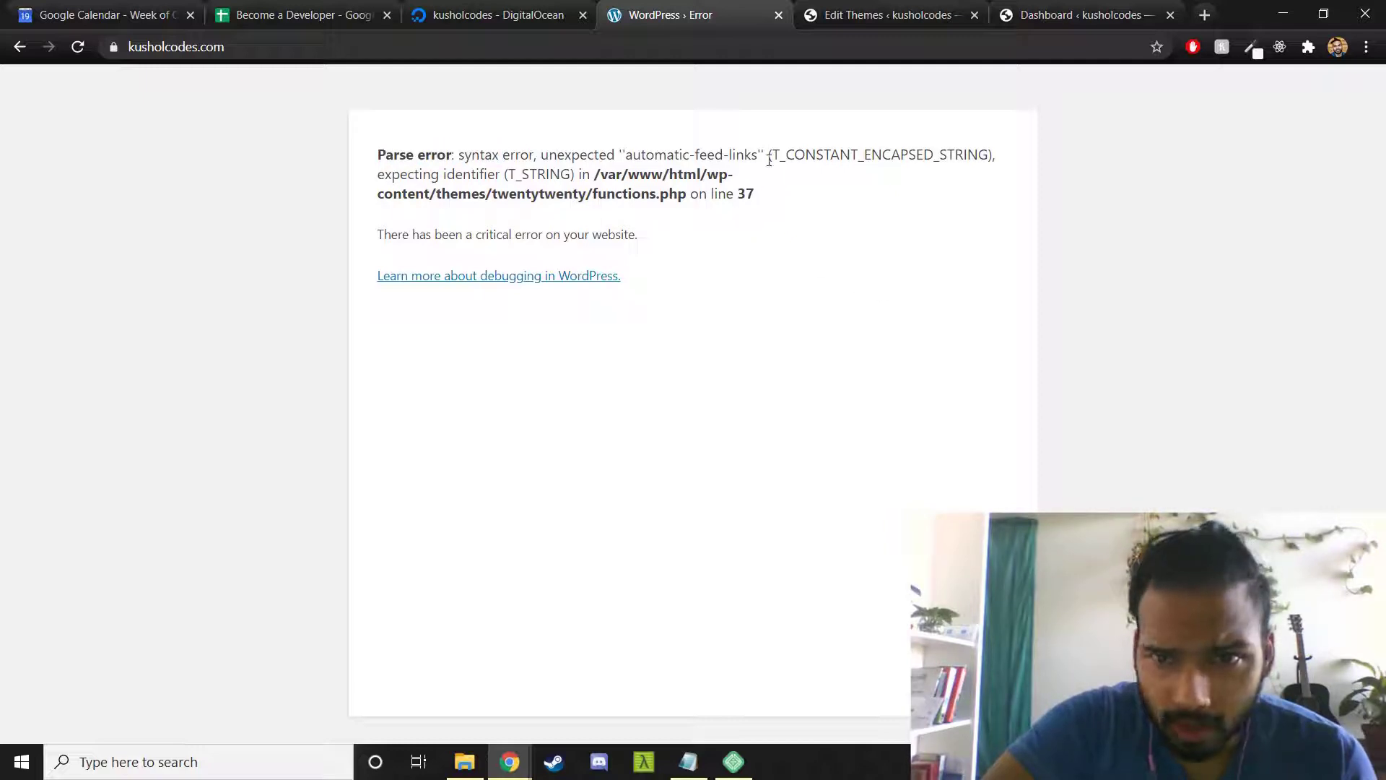
{"action": "left_click_drag", "start_coordinate": [763, 154], "coordinate": [989, 154]}
{"action": "left_click", "coordinate": [880, 143]}
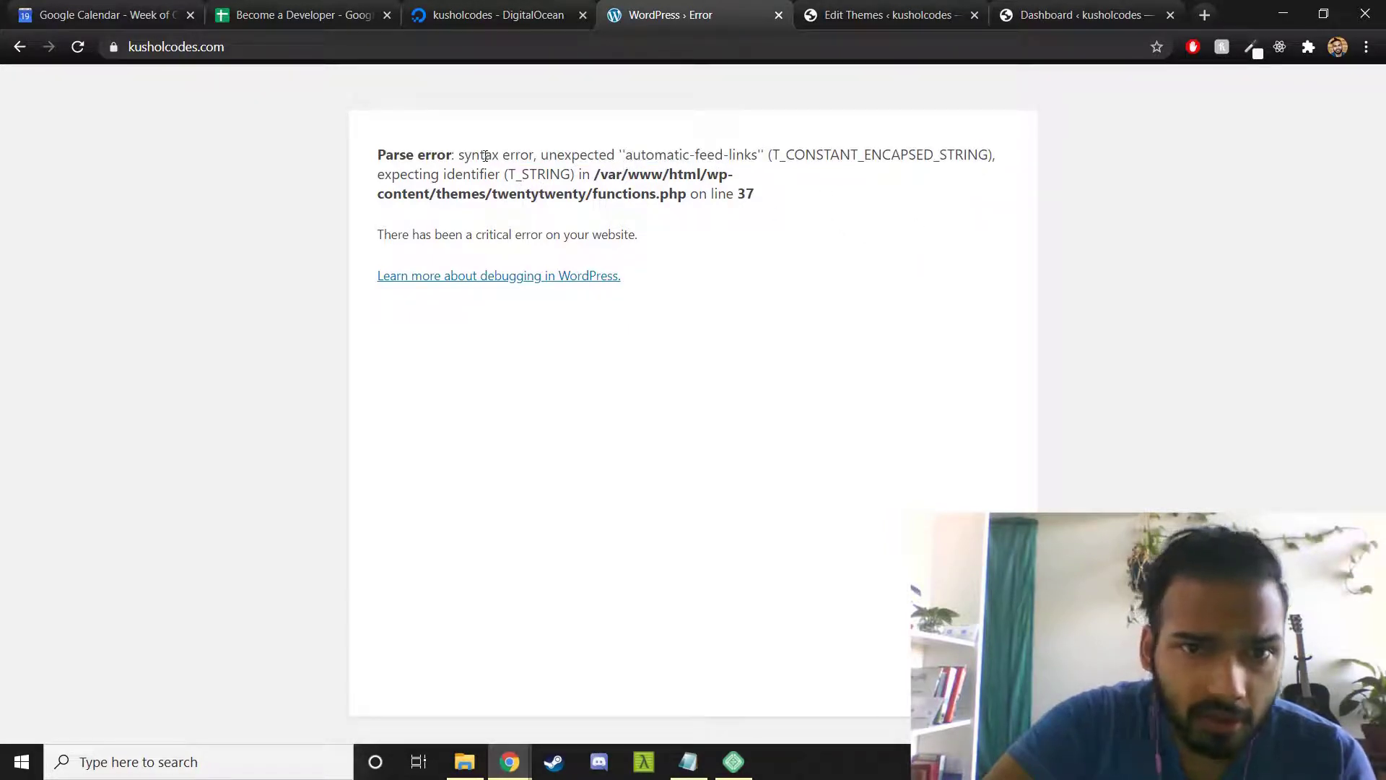
{"action": "left_click_drag", "start_coordinate": [459, 154], "coordinate": [971, 172]}
{"action": "left_click", "coordinate": [701, 230]}
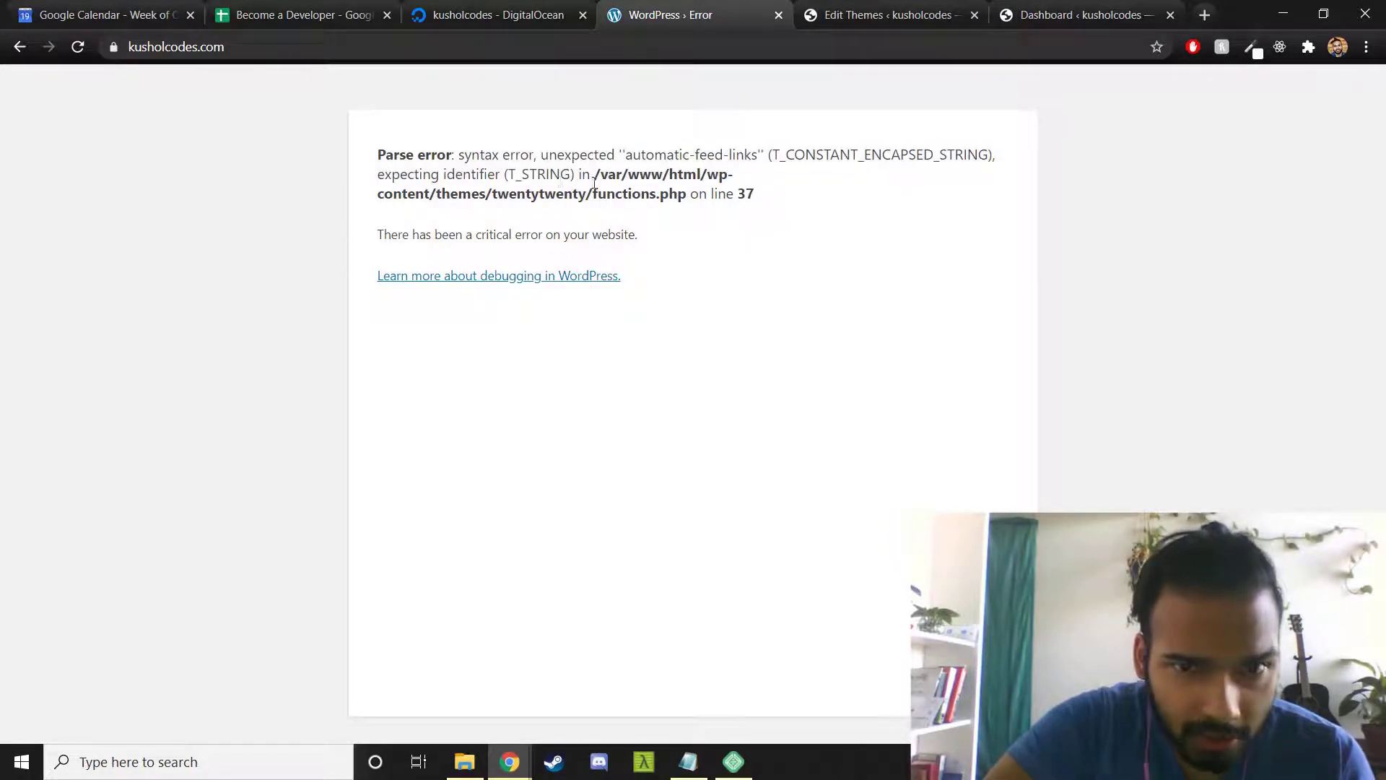
Highlight the twentytwenty functions.php path and line 37, then snap the browser left
{"action": "left_click_drag", "start_coordinate": [595, 174], "coordinate": [749, 193]}
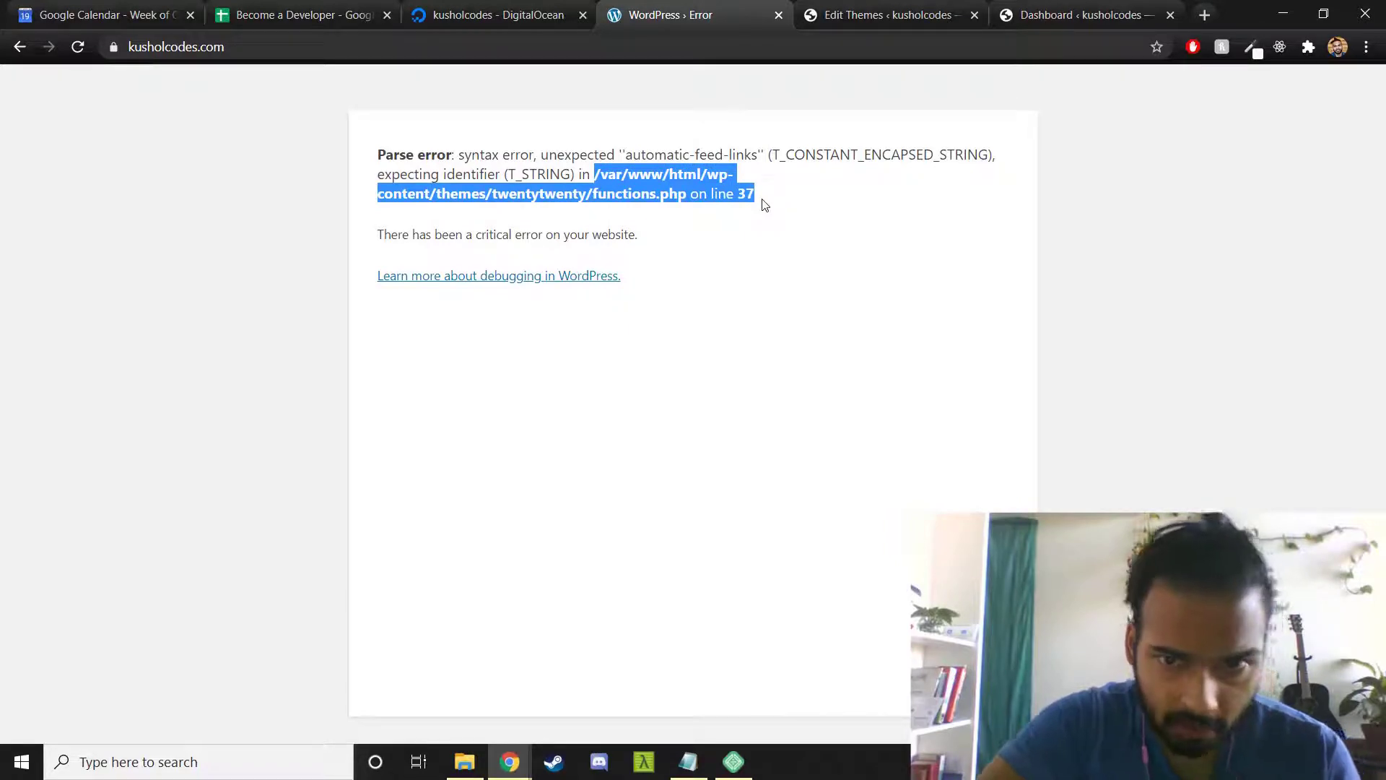
{"action": "left_click", "coordinate": [752, 223]}
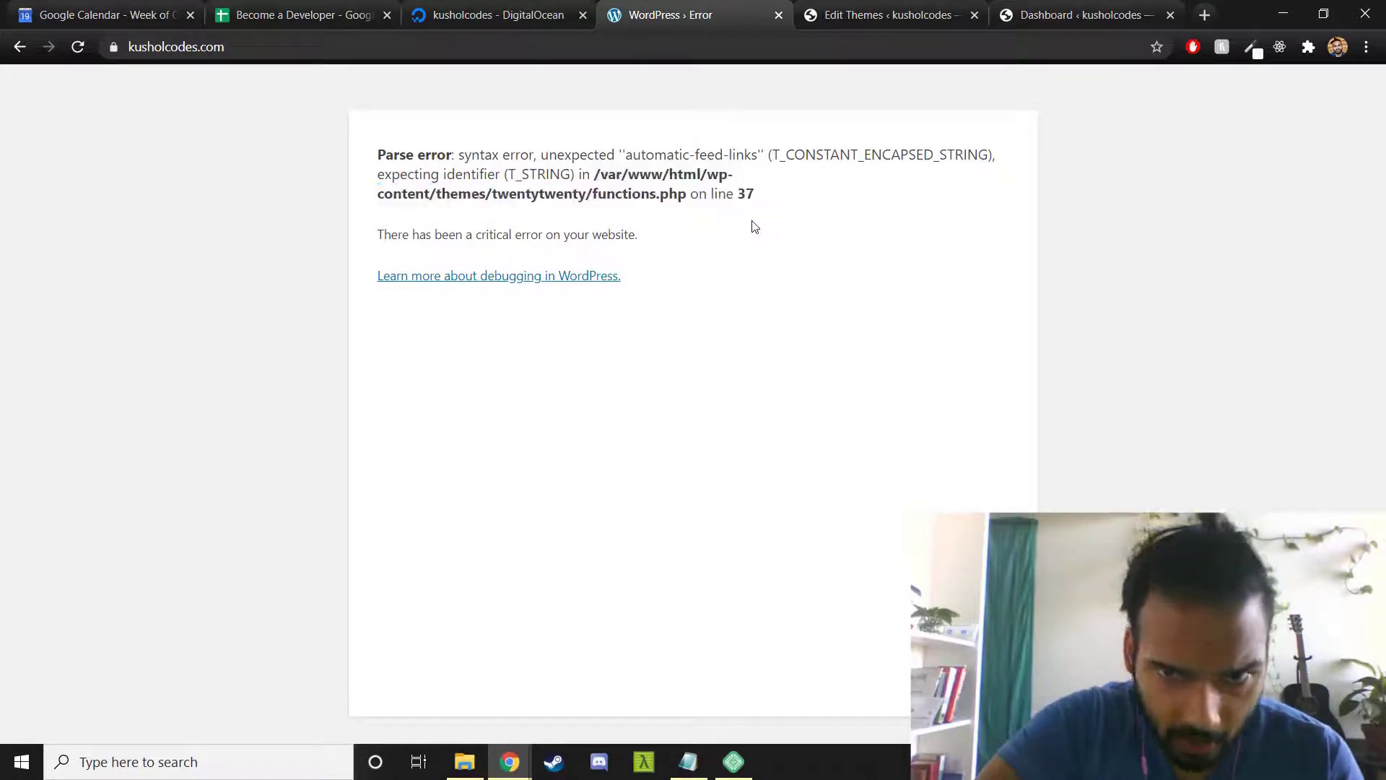
{"action": "left_click_drag", "start_coordinate": [736, 194], "coordinate": [776, 202]}
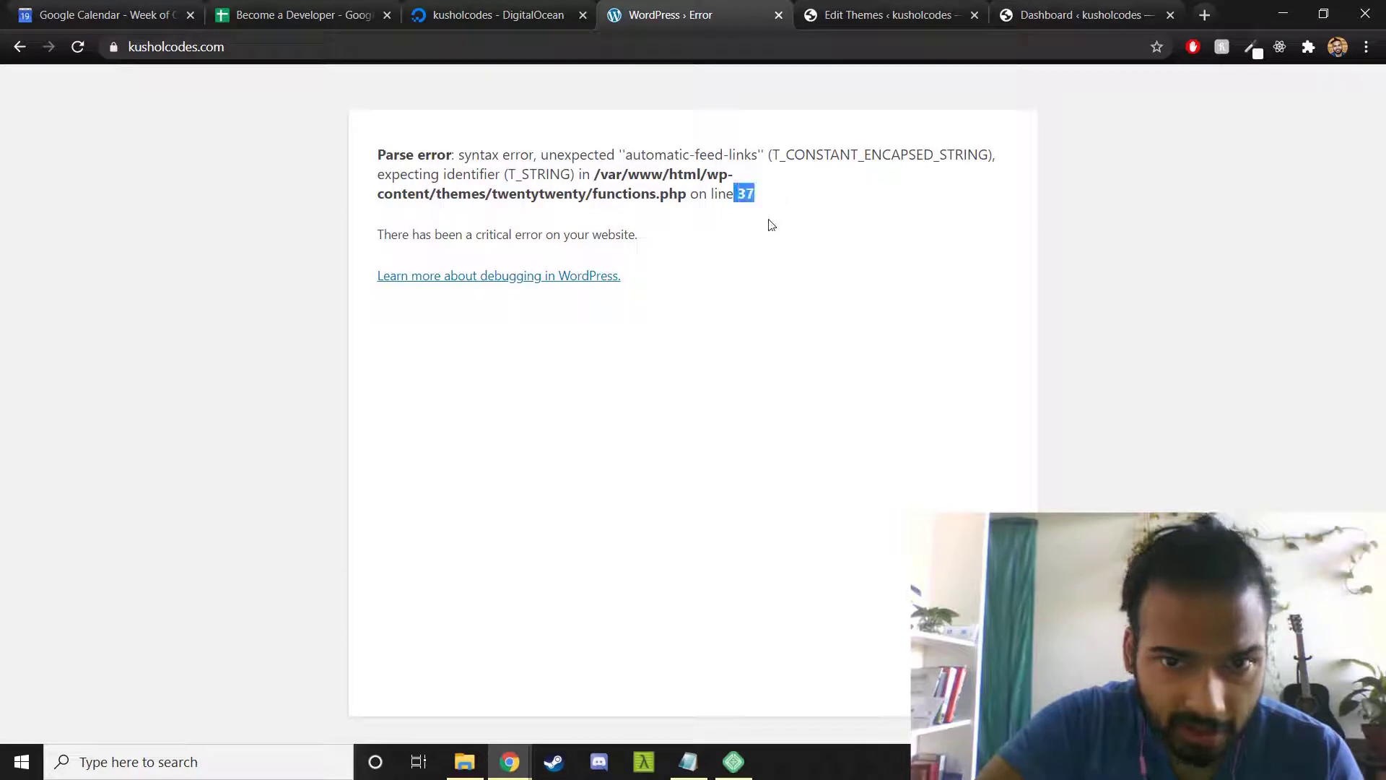
{"action": "left_click", "coordinate": [770, 224]}
{"action": "mouse_move", "coordinate": [591, 173]}
{"action": "left_mouse_down"}
{"action": "mouse_move", "coordinate": [711, 201]}
{"action": "mouse_move", "coordinate": [687, 195]}
{"action": "left_mouse_up"}
{"action": "left_click", "coordinate": [903, 186]}
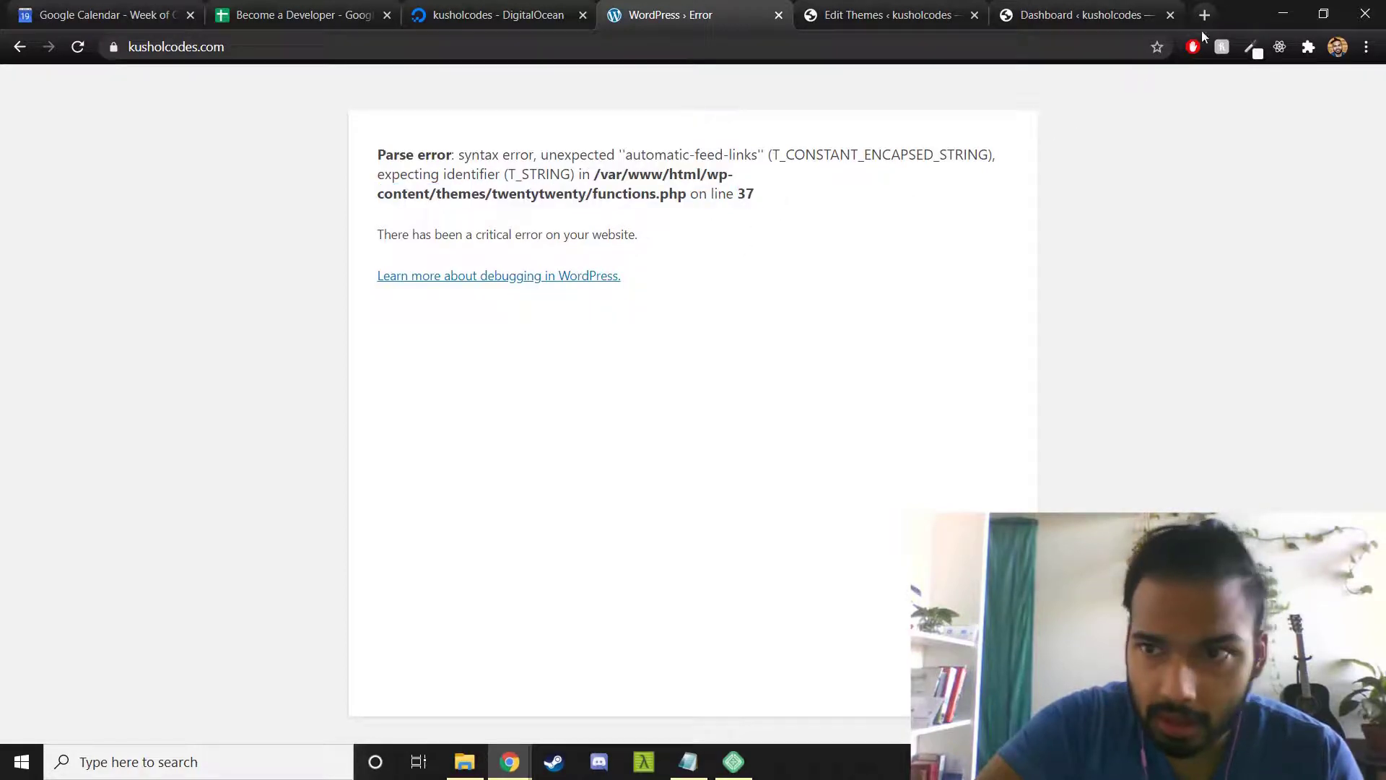
{"action": "mouse_move", "coordinate": [1242, 10]}
{"action": "left_mouse_down"}
{"action": "mouse_move", "coordinate": [886, 89]}
{"action": "mouse_move", "coordinate": [6, 326]}
{"action": "left_mouse_up"}
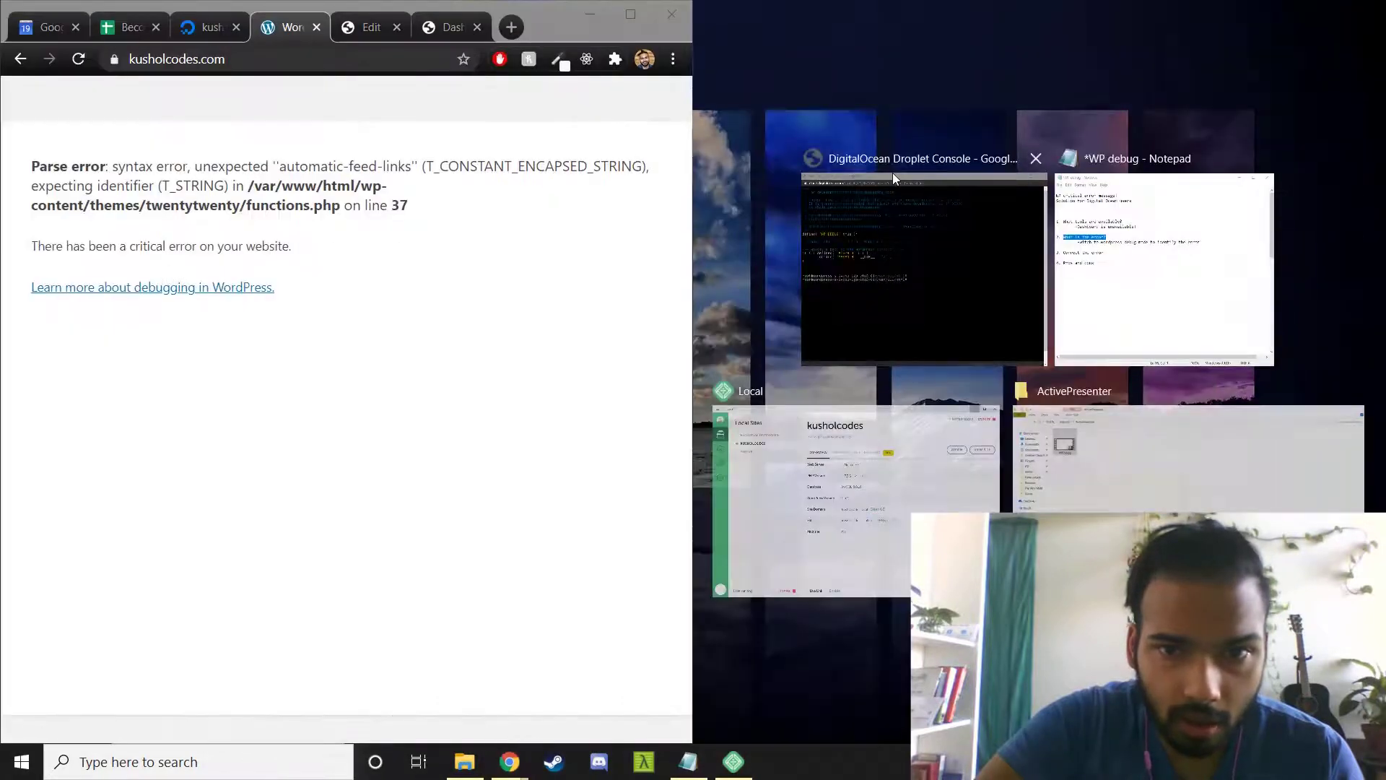
Snap the console beside the browser and highlight the 'What is the error?' and 'Correct the error' notes
{"action": "left_click", "coordinate": [908, 227]}
{"action": "left_click", "coordinate": [688, 762]}
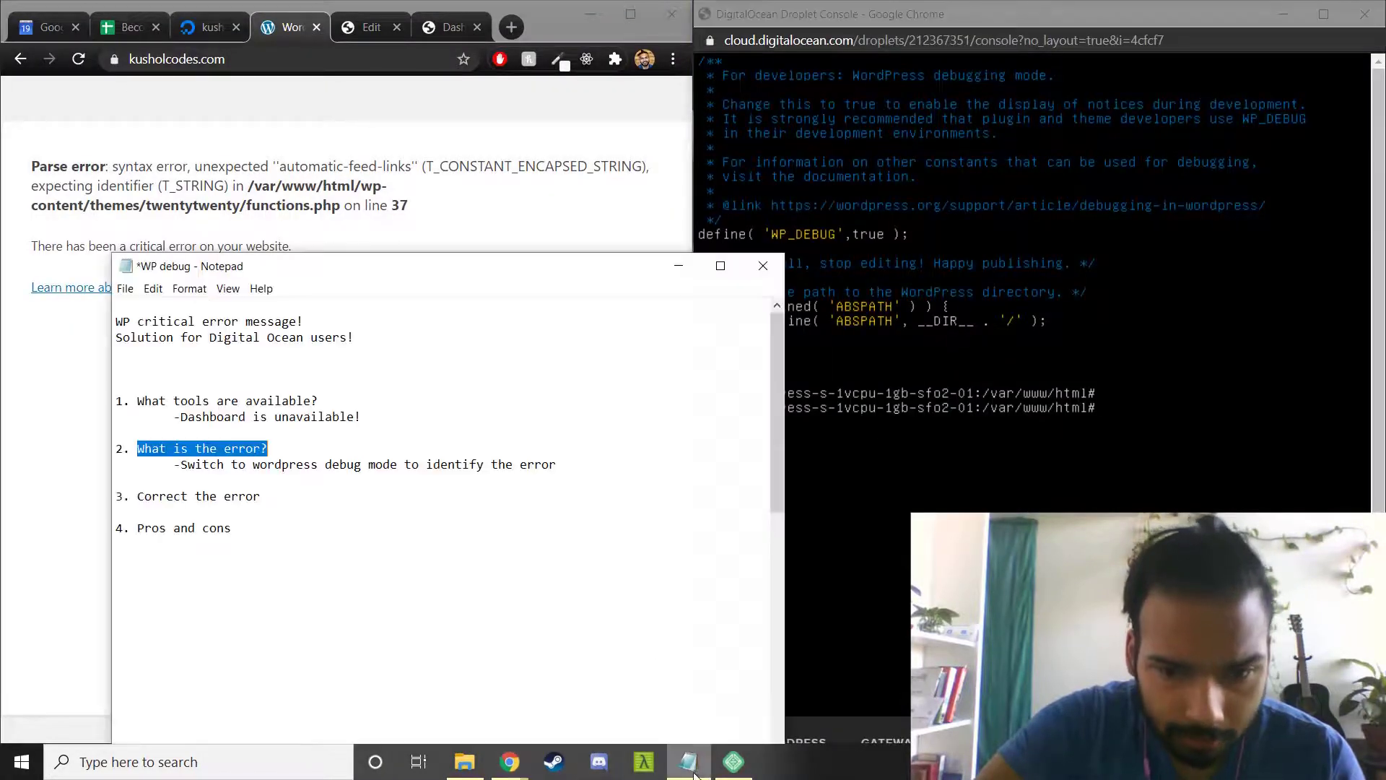
{"action": "left_click", "coordinate": [182, 464]}
{"action": "left_click_drag", "start_coordinate": [137, 449], "coordinate": [268, 449]}
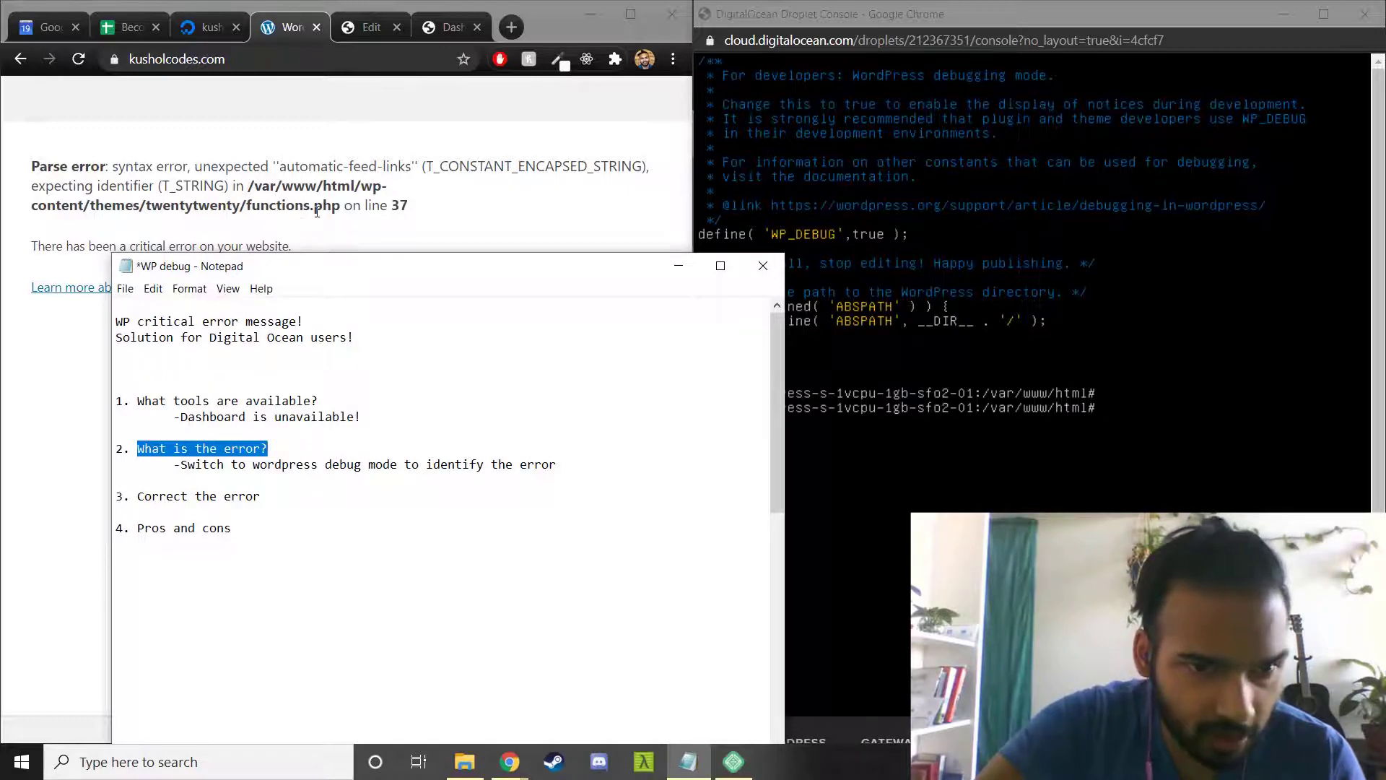
{"action": "left_click_drag", "start_coordinate": [261, 496], "coordinate": [138, 496]}
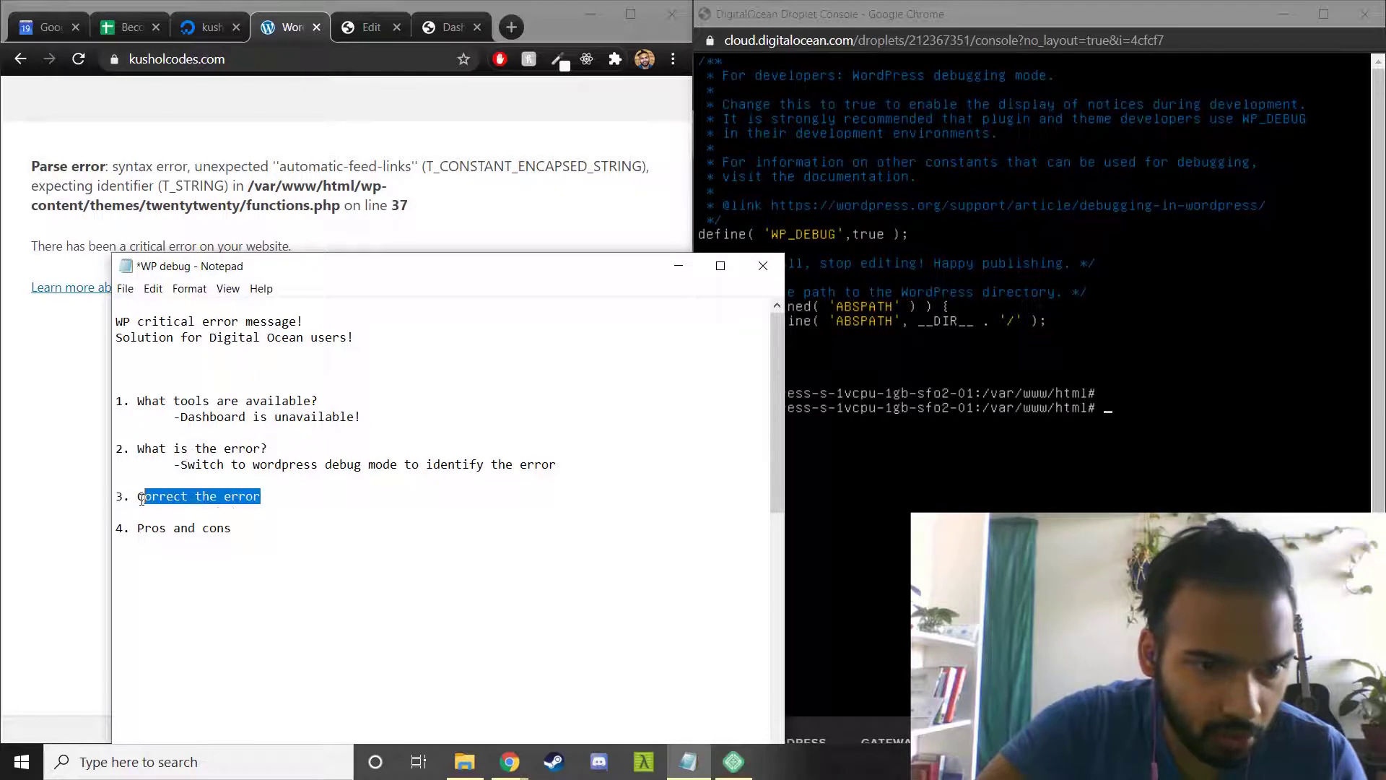
Switch between the error page and the notes, then hide the notes
{"action": "left_click", "coordinate": [472, 232]}
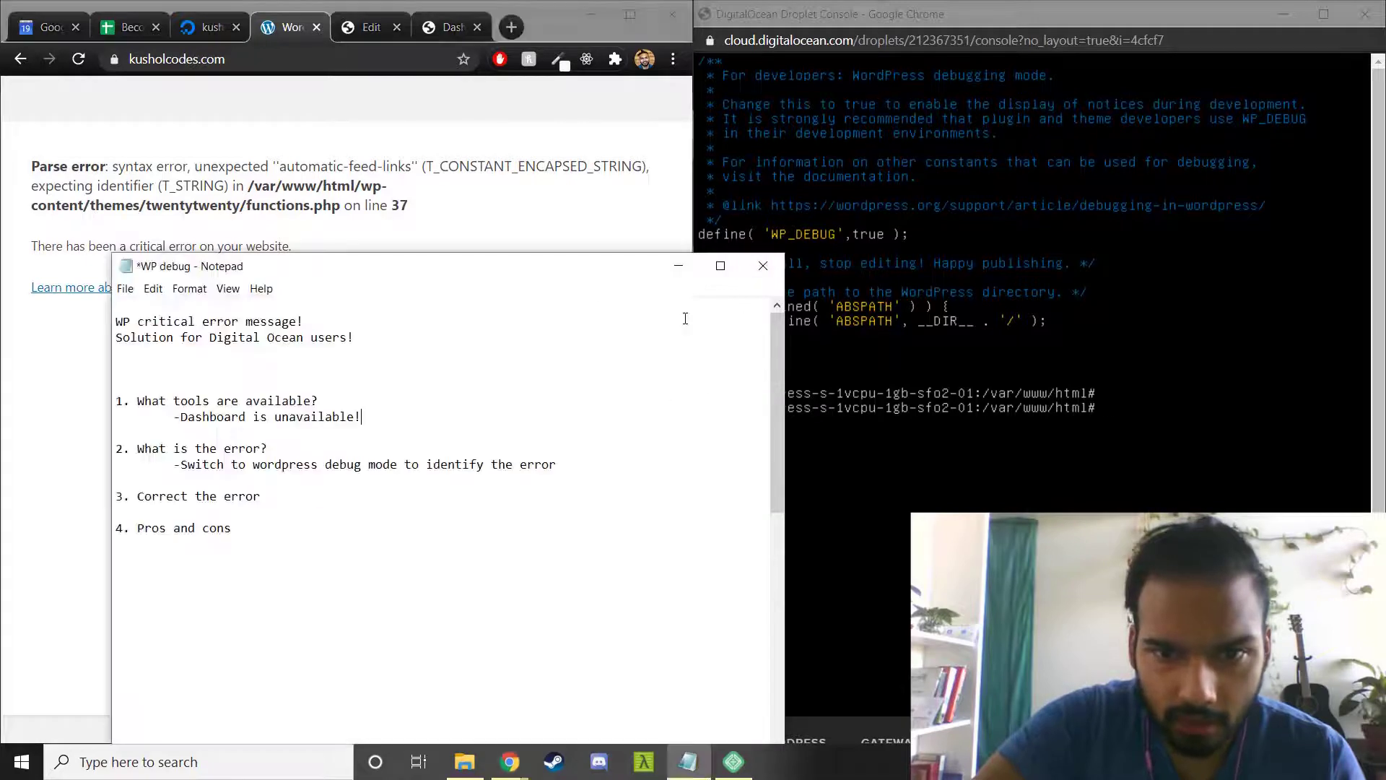
{"action": "left_click", "coordinate": [736, 407]}
{"action": "left_click", "coordinate": [720, 265]}
Change into wp-content/themes/twentytwenty and list the theme's files
{"action": "left_click", "coordinate": [1159, 409]}
{"action": "type", "text": "cd"}
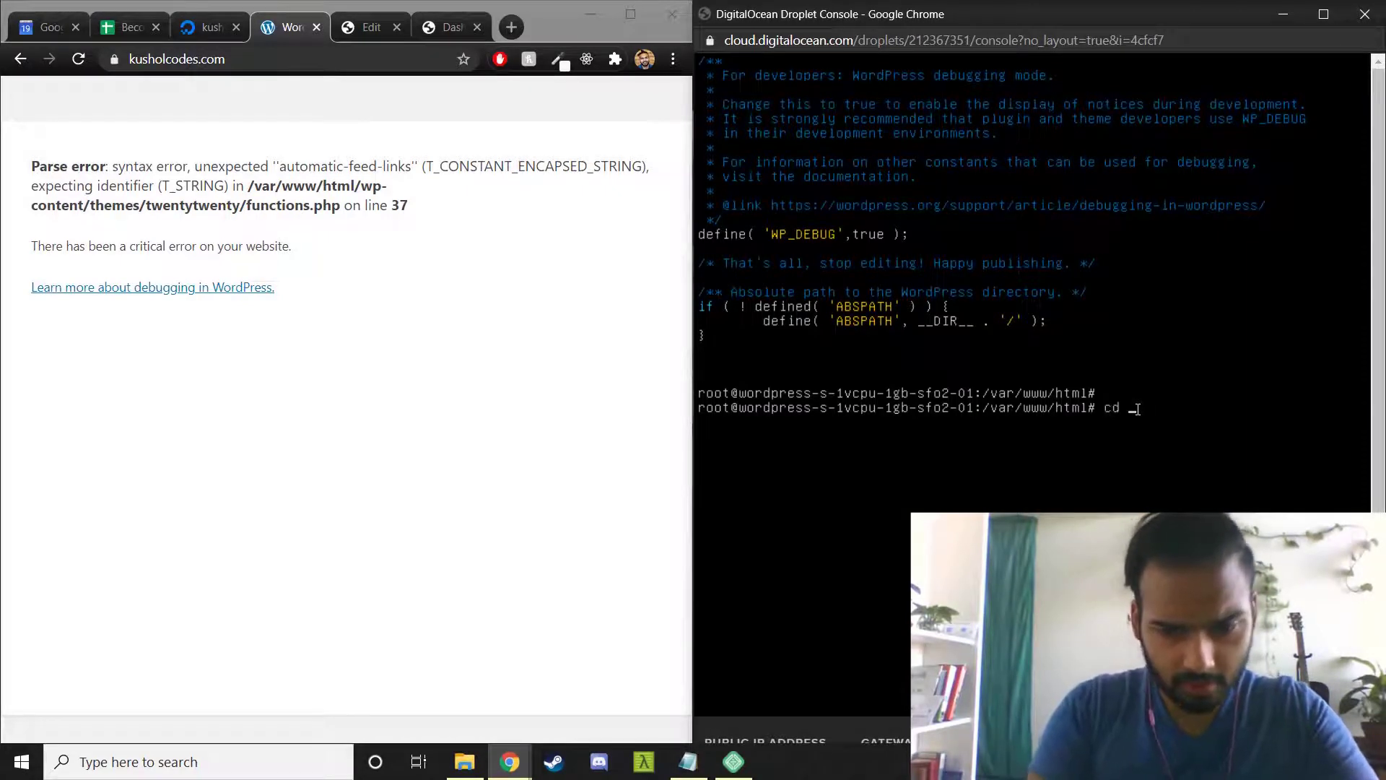
{"action": "type", "text": "wp-content/themes/twent"}
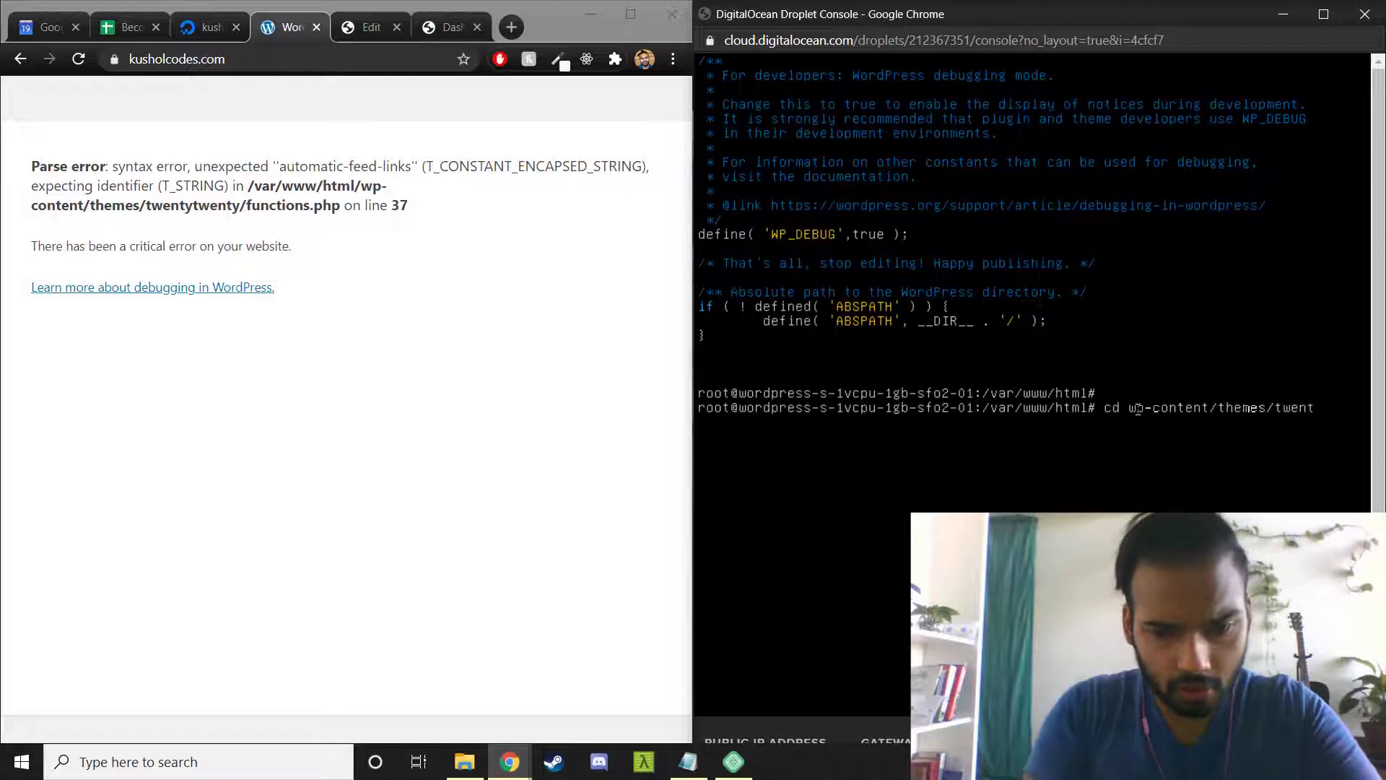
{"action": "type", "text": "y"}
{"action": "key", "text": "BackSpace"}
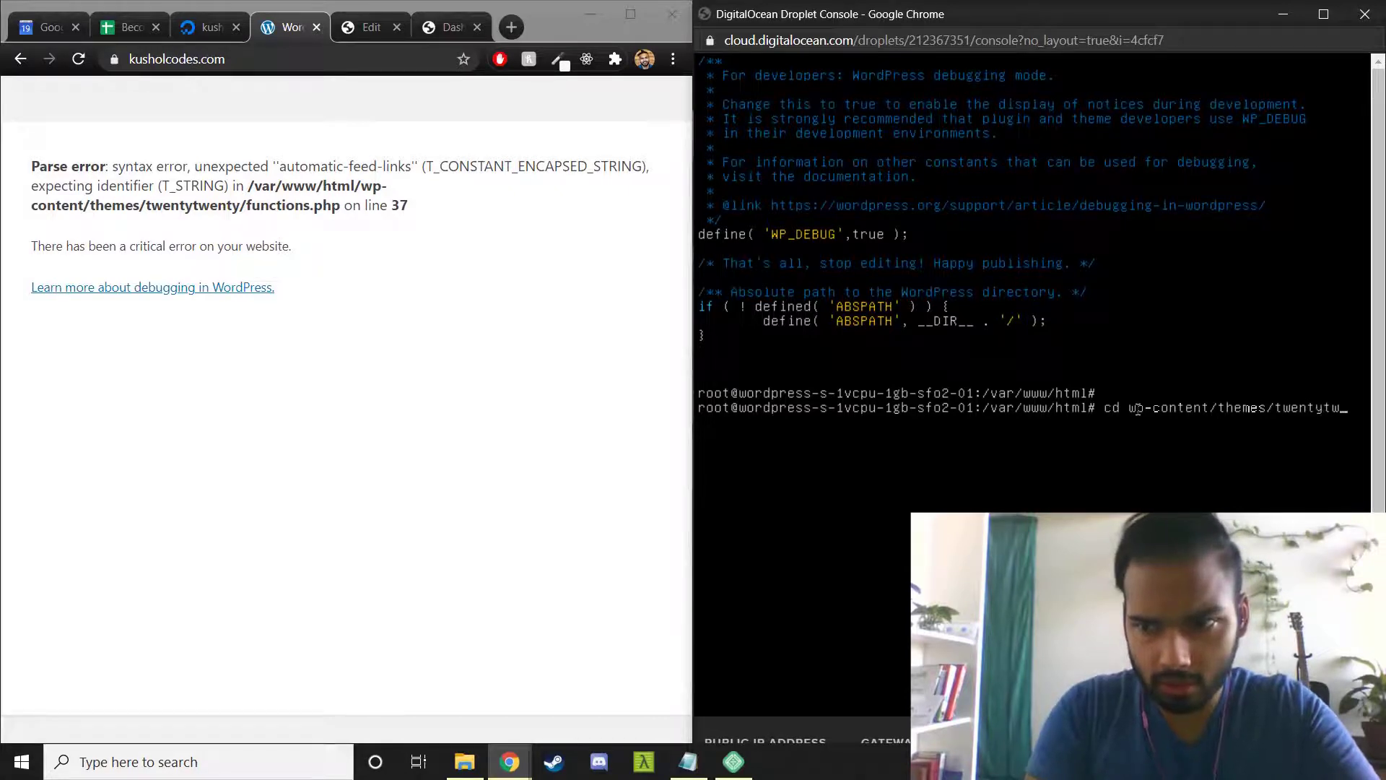
{"action": "key", "text": "Tab"}
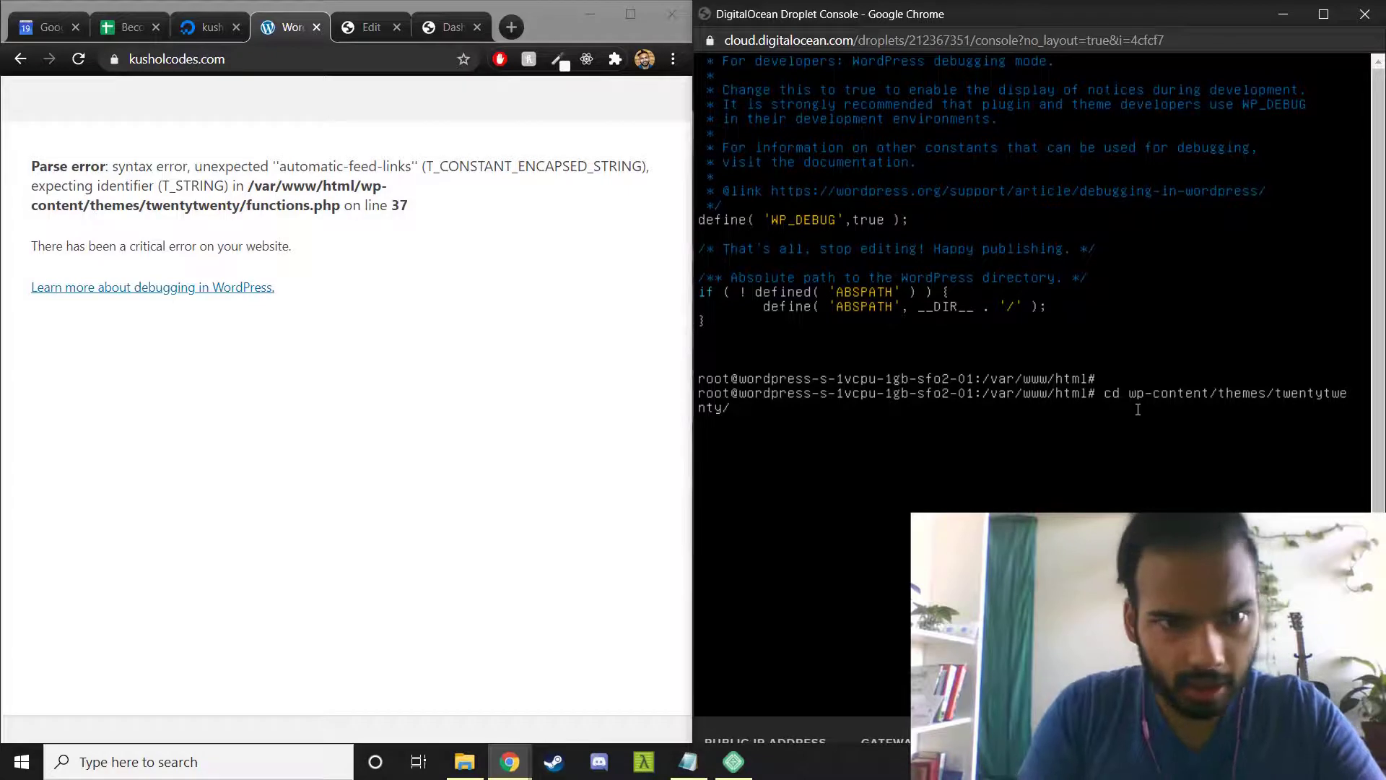
{"action": "key", "text": "Return"}
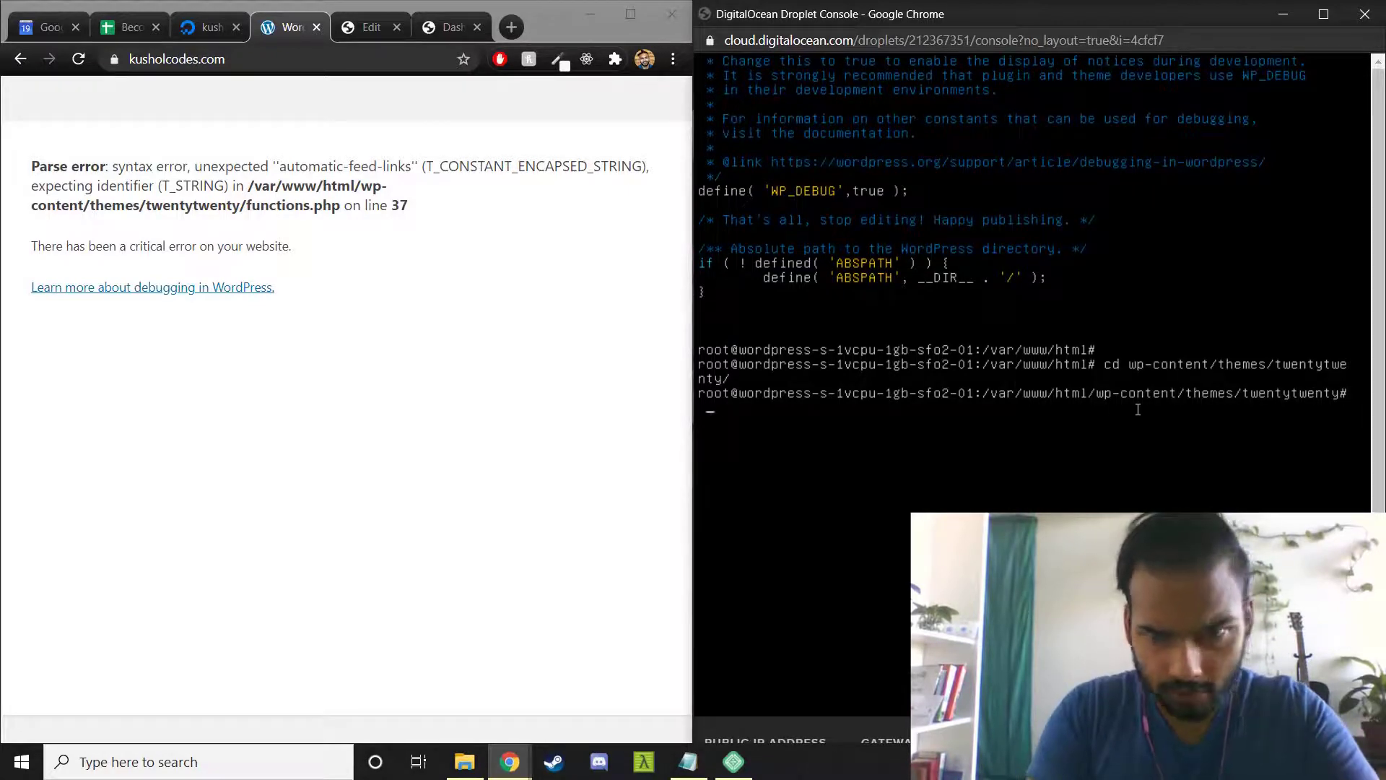
{"action": "type", "text": "ls"}
{"action": "key", "text": "Return"}
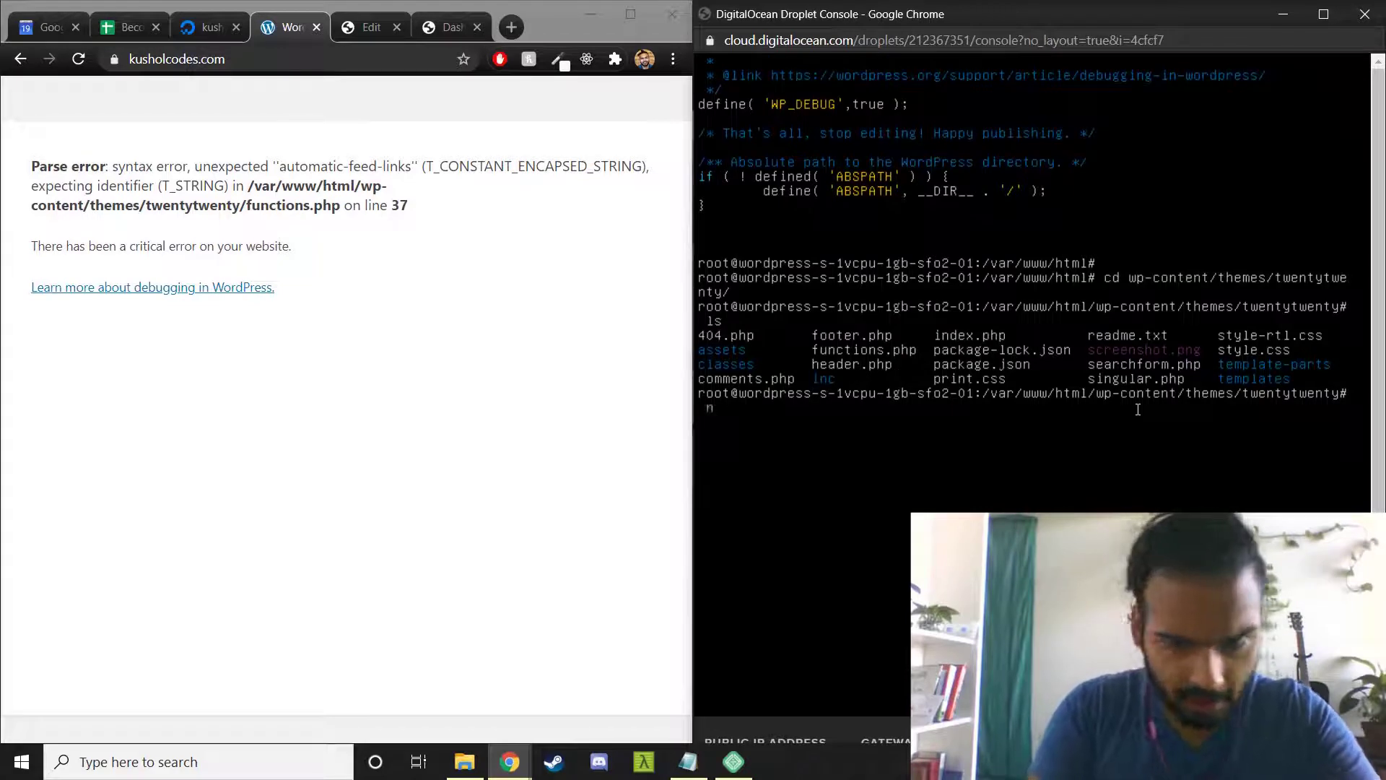
{"action": "type", "text": "nano functions.php"}
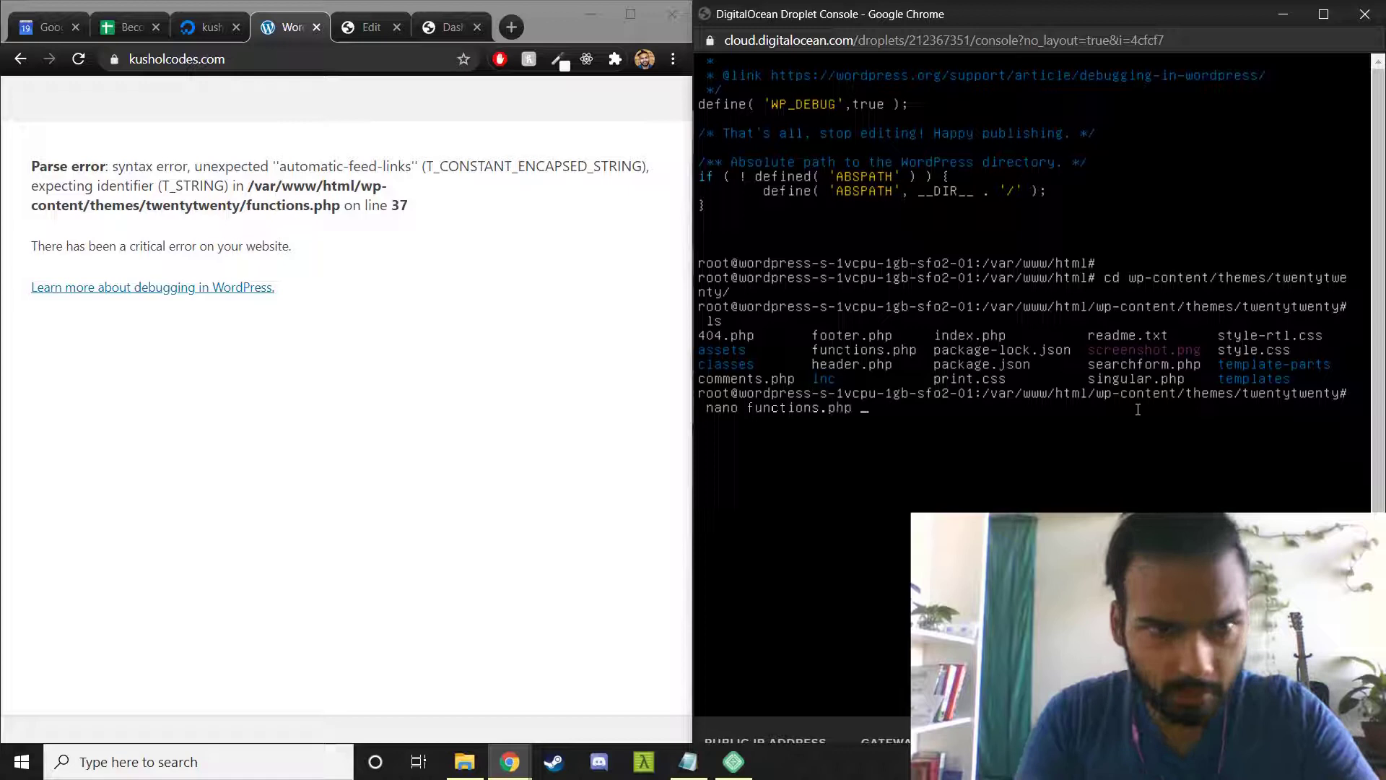
Open functions.php in nano and scroll down through its opening comments
{"action": "key", "text": "Return"}
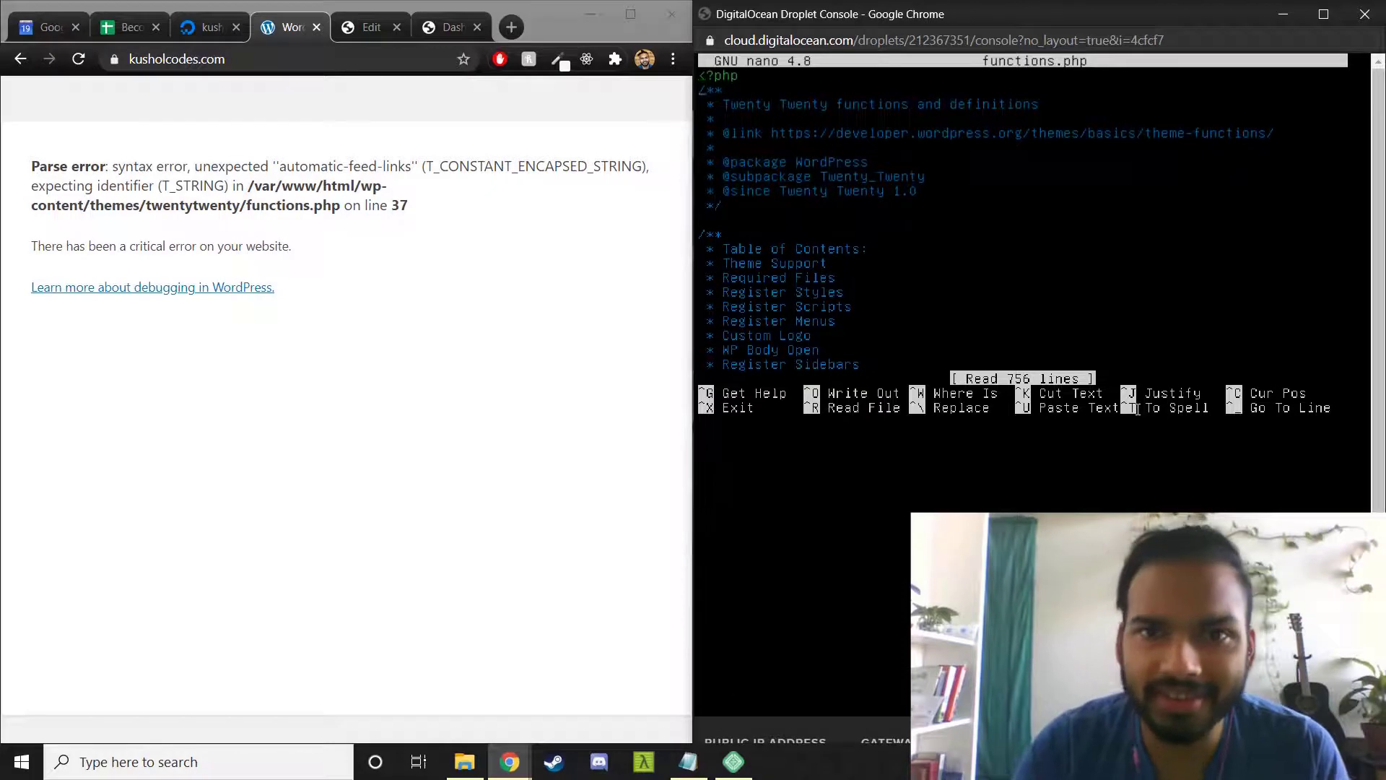
{"action": "key", "text": "Down"}
{"action": "key", "text": "Down"}
{"action": "key", "text": "Down"}
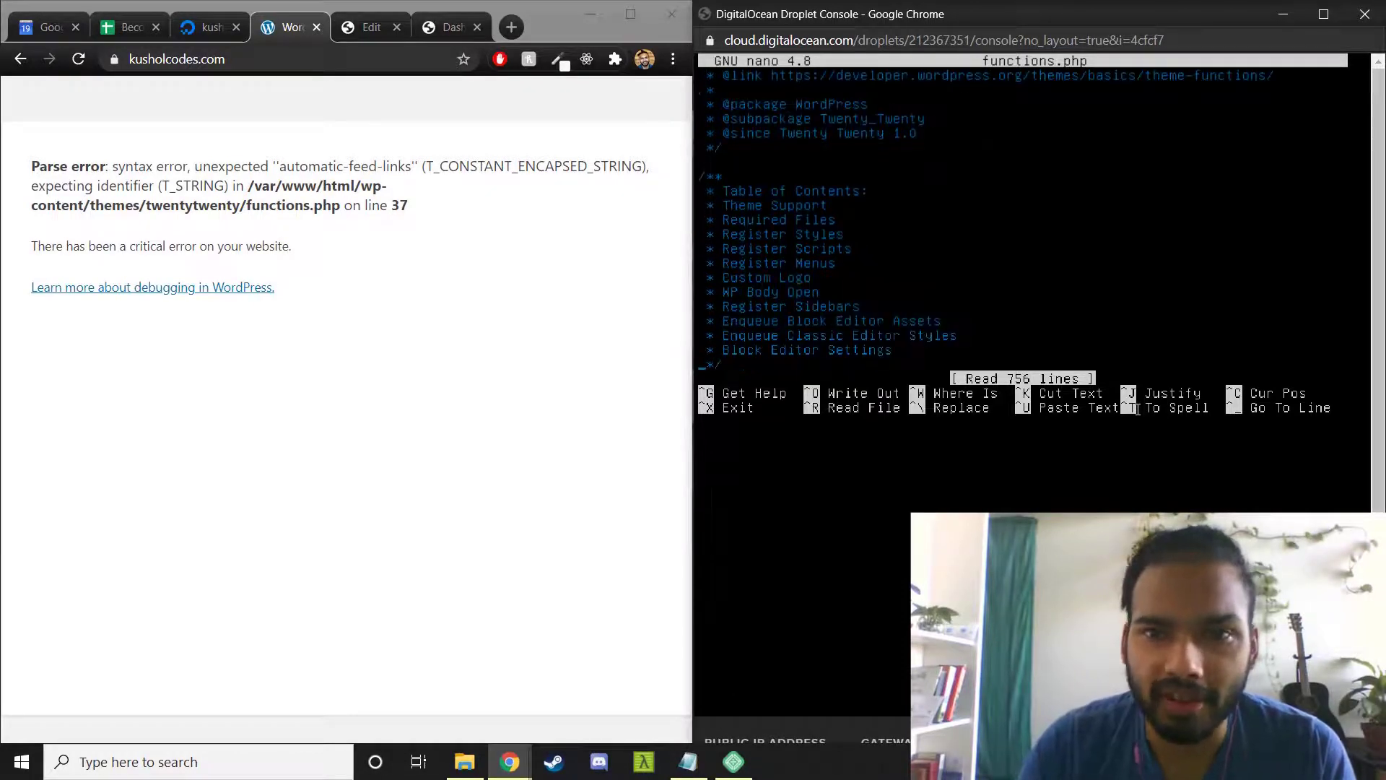
{"action": "key", "text": "Down"}
{"action": "key", "text": "Down"}
{"action": "key", "text": "Down"}
{"action": "key", "text": "Down"}
{"action": "key", "text": "Down"}
{"action": "key", "text": "Down"}
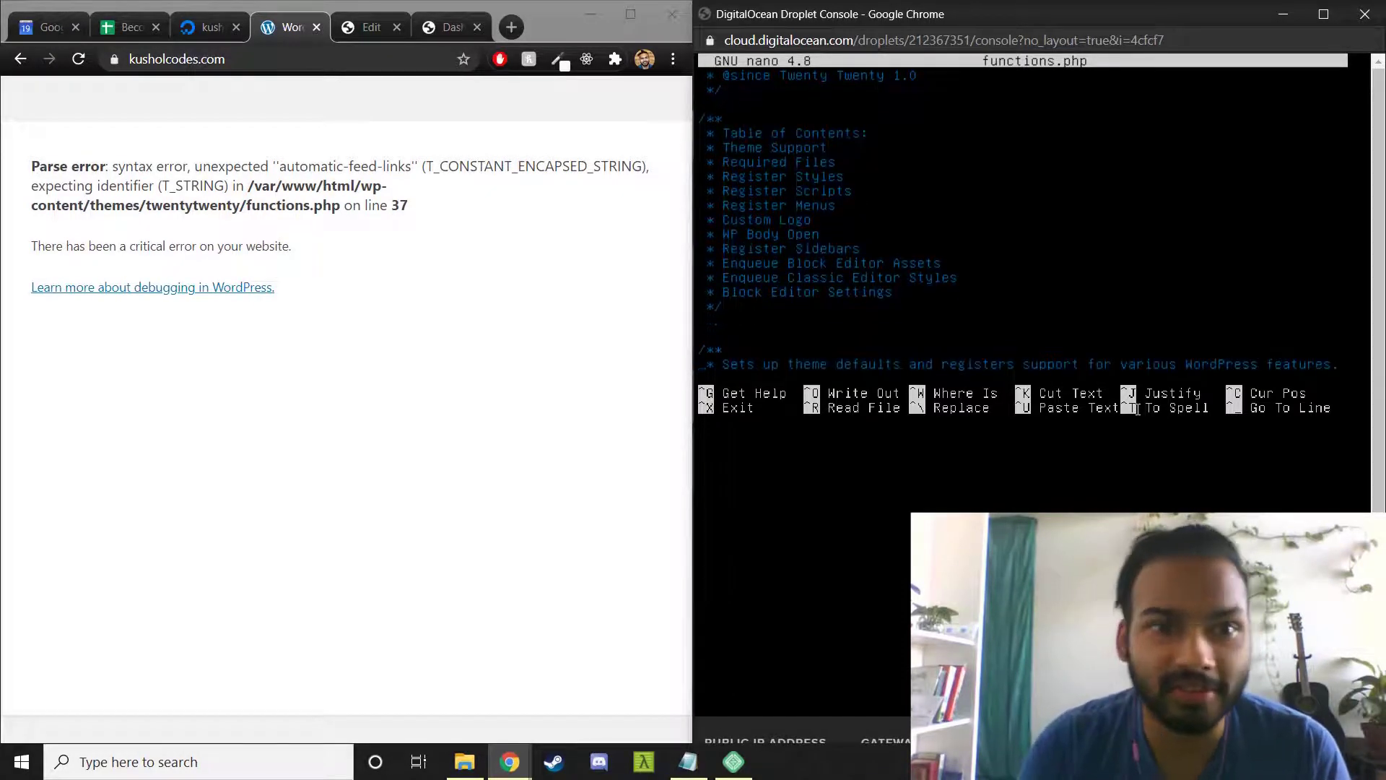
{"action": "key", "text": "Down"}
{"action": "key", "text": "Down"}
{"action": "key", "text": "Down"}
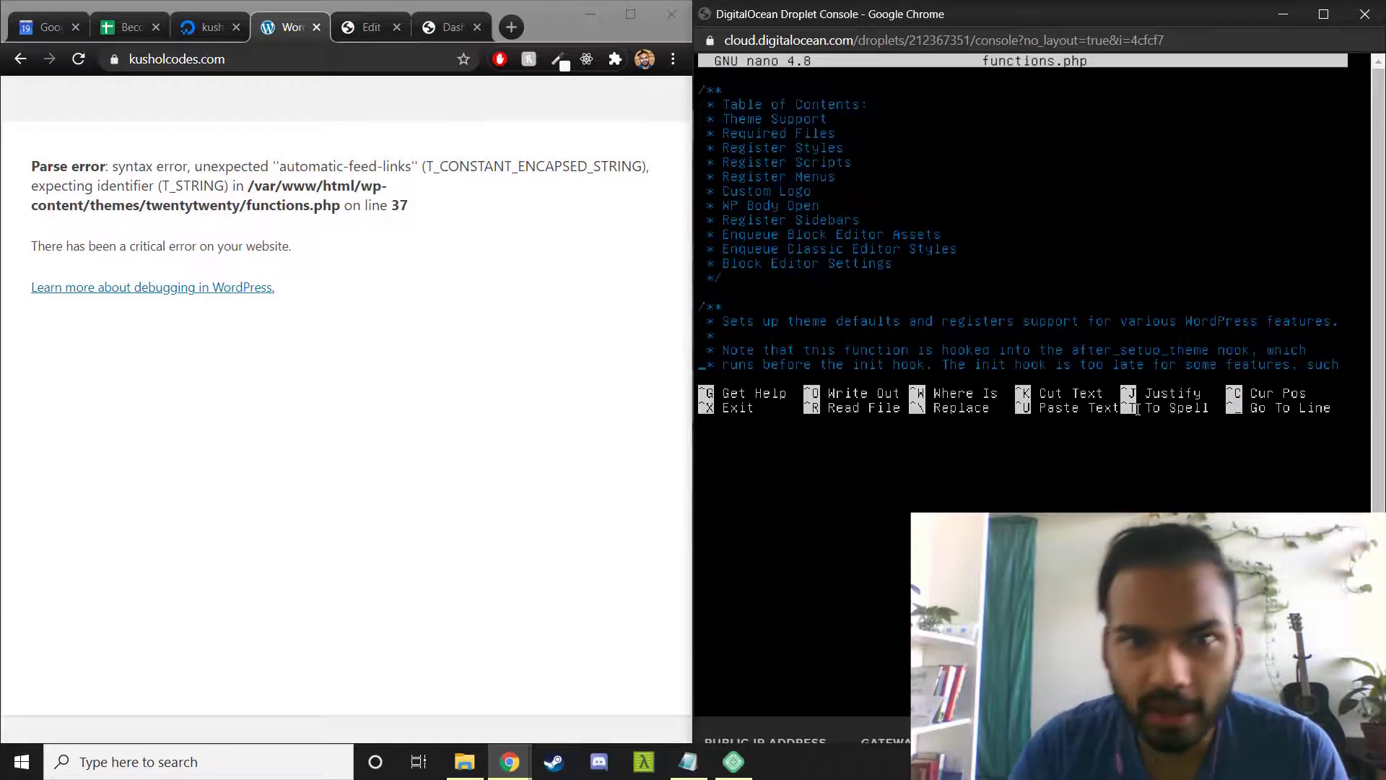
{"action": "key", "text": "Down"}
{"action": "key", "text": "Down"}
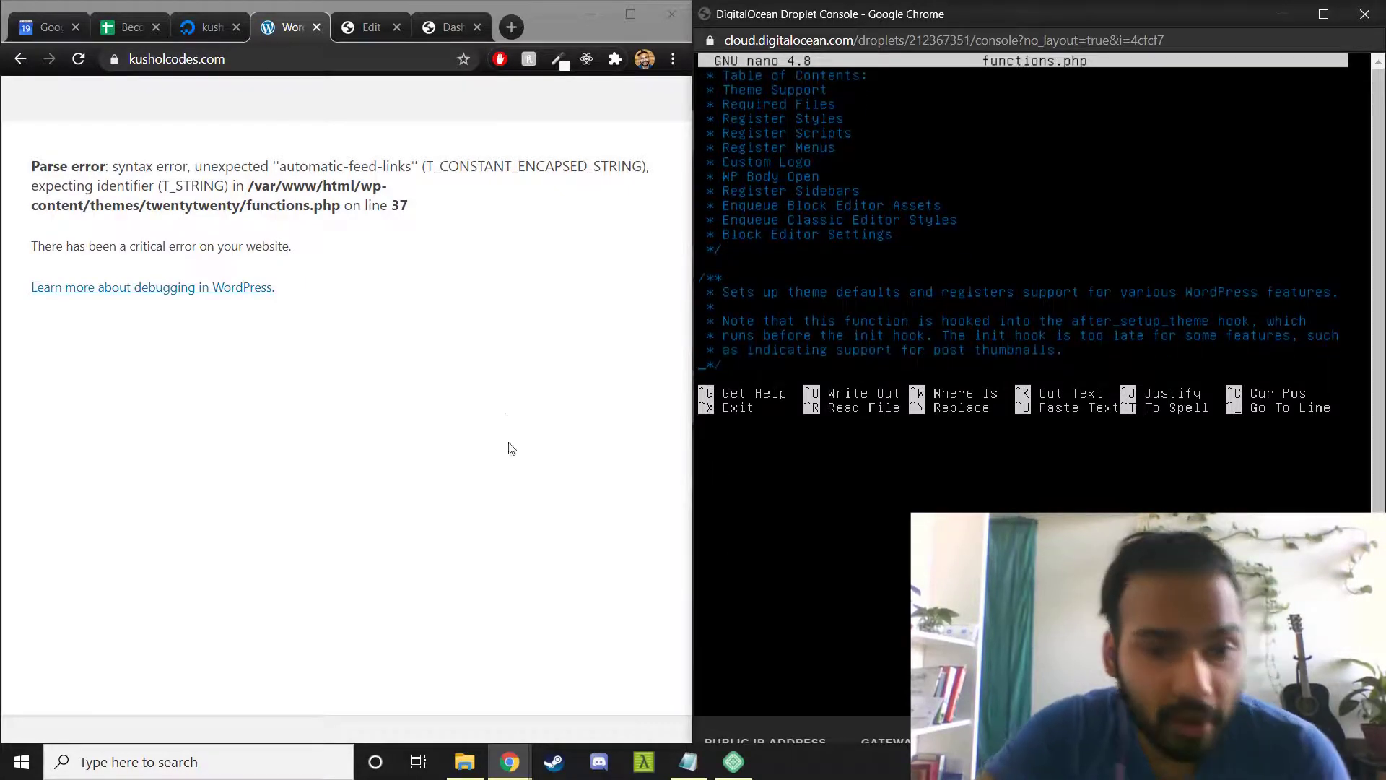
{"action": "left_click", "coordinate": [448, 27]}
Select the automatic-feed-links line 37 in the local Theme Editor to compare with the server file
{"action": "left_click", "coordinate": [368, 27]}
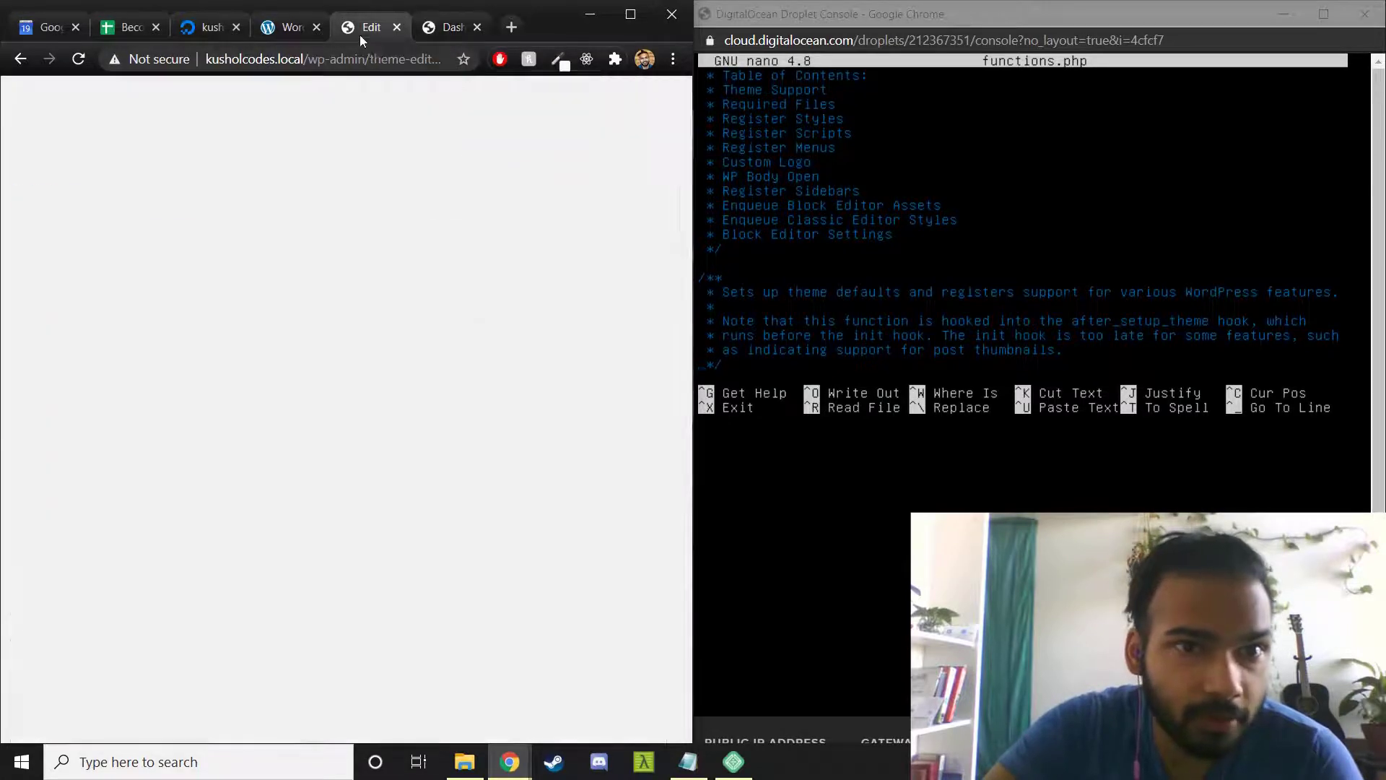
{"action": "scroll", "coordinate": [336, 412], "scroll_direction": "down", "scroll_amount": 3}
{"action": "scroll", "coordinate": [574, 265], "scroll_direction": "down", "scroll_amount": 3}
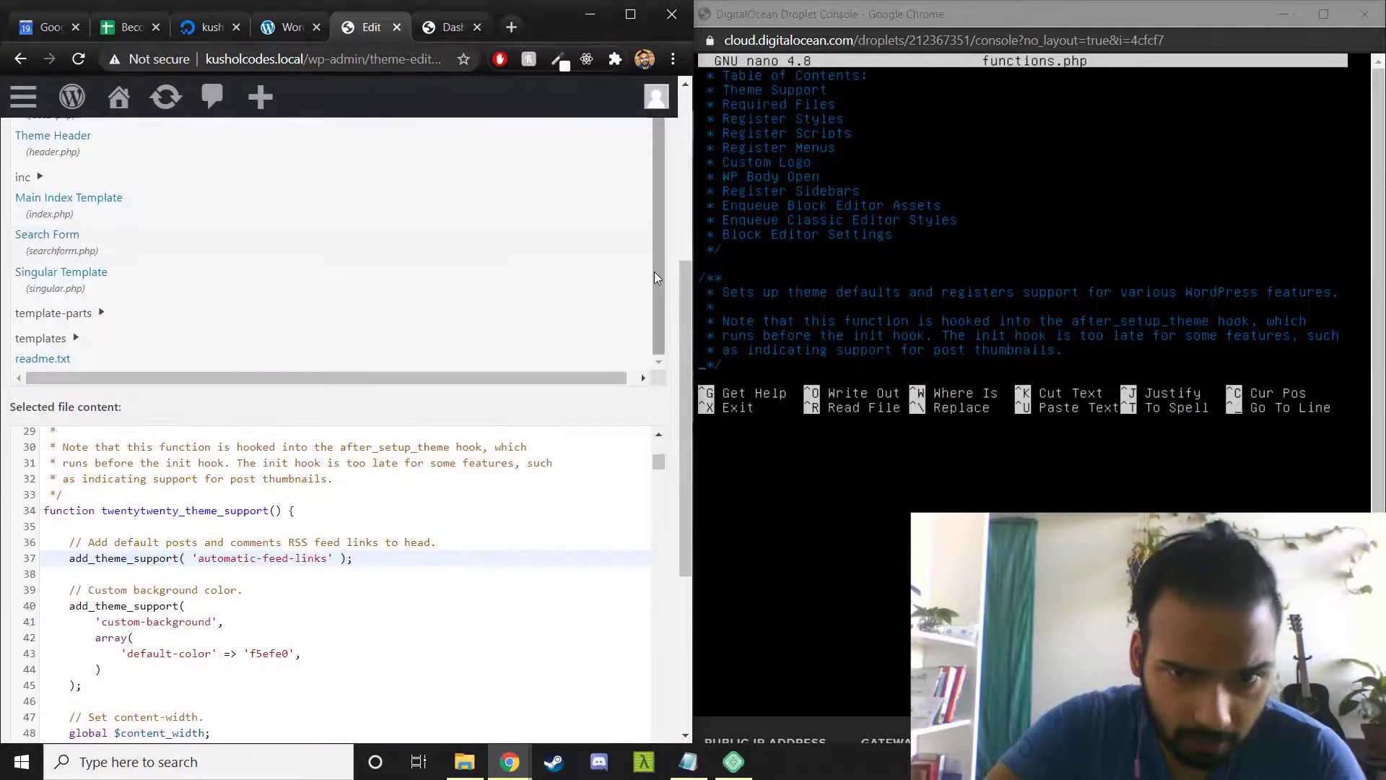
{"action": "scroll", "coordinate": [647, 409], "scroll_direction": "down", "scroll_amount": 5}
{"action": "scroll", "coordinate": [659, 464], "scroll_direction": "down", "scroll_amount": 3}
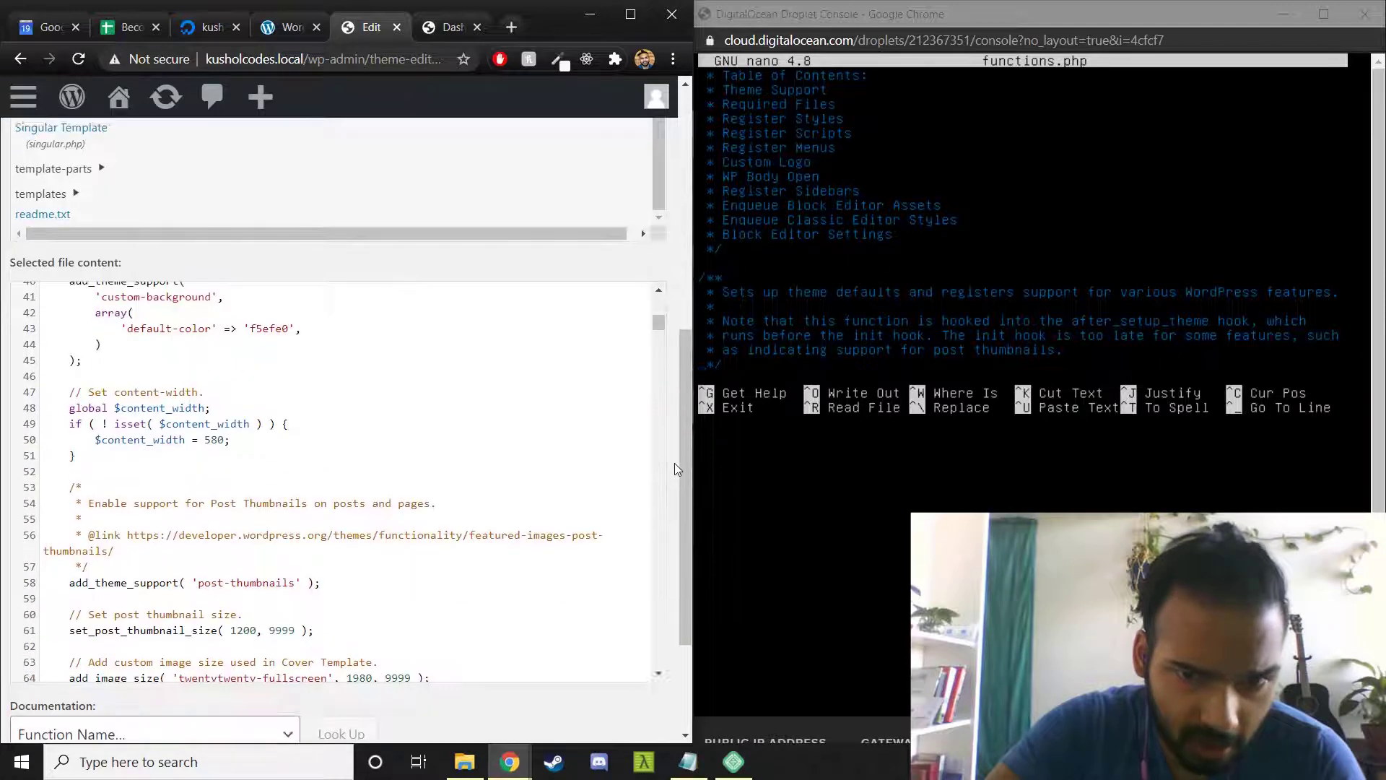
{"action": "scroll", "coordinate": [658, 464], "scroll_direction": "down", "scroll_amount": 2}
{"action": "scroll", "coordinate": [658, 463], "scroll_direction": "up", "scroll_amount": 2}
{"action": "left_click", "coordinate": [402, 412]}
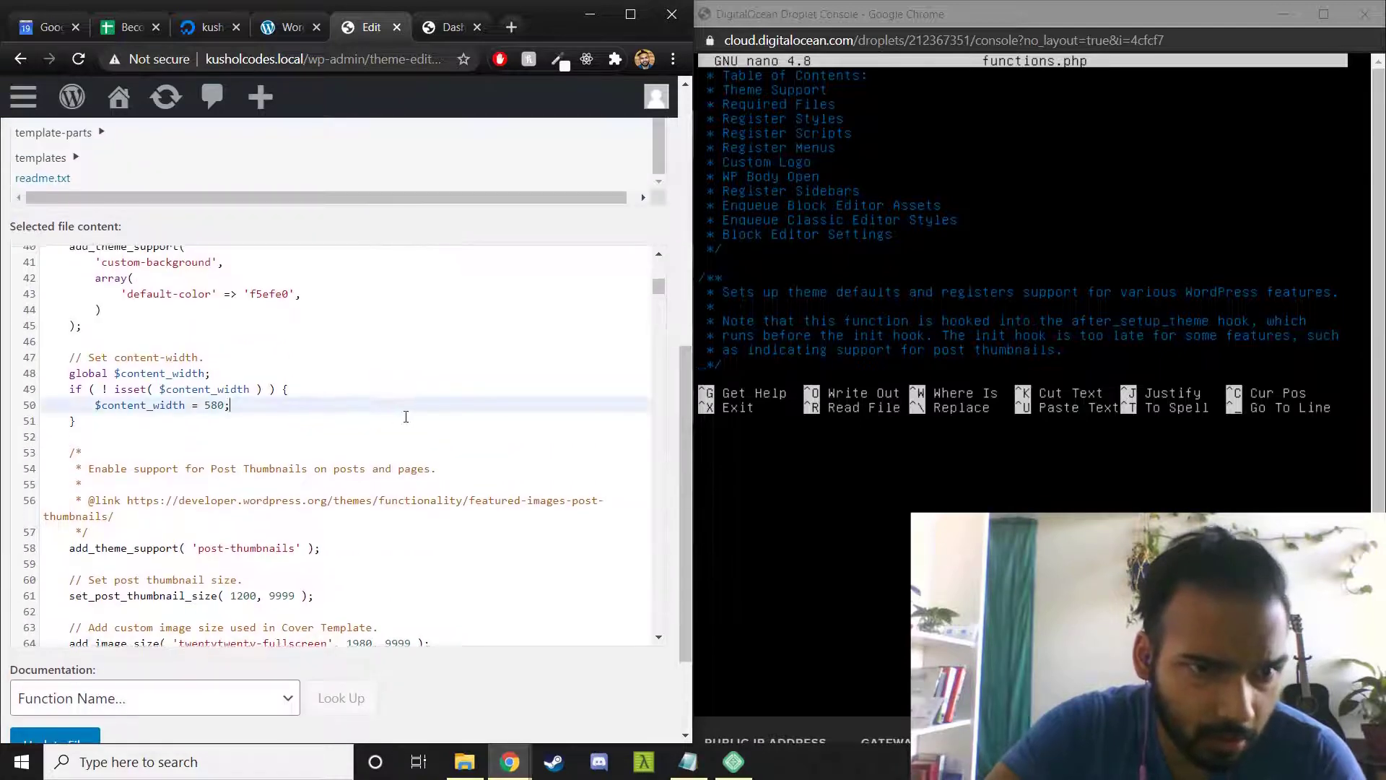
{"action": "scroll", "coordinate": [406, 419], "scroll_direction": "up", "scroll_amount": 4}
{"action": "left_click_drag", "start_coordinate": [64, 377], "coordinate": [261, 393]}
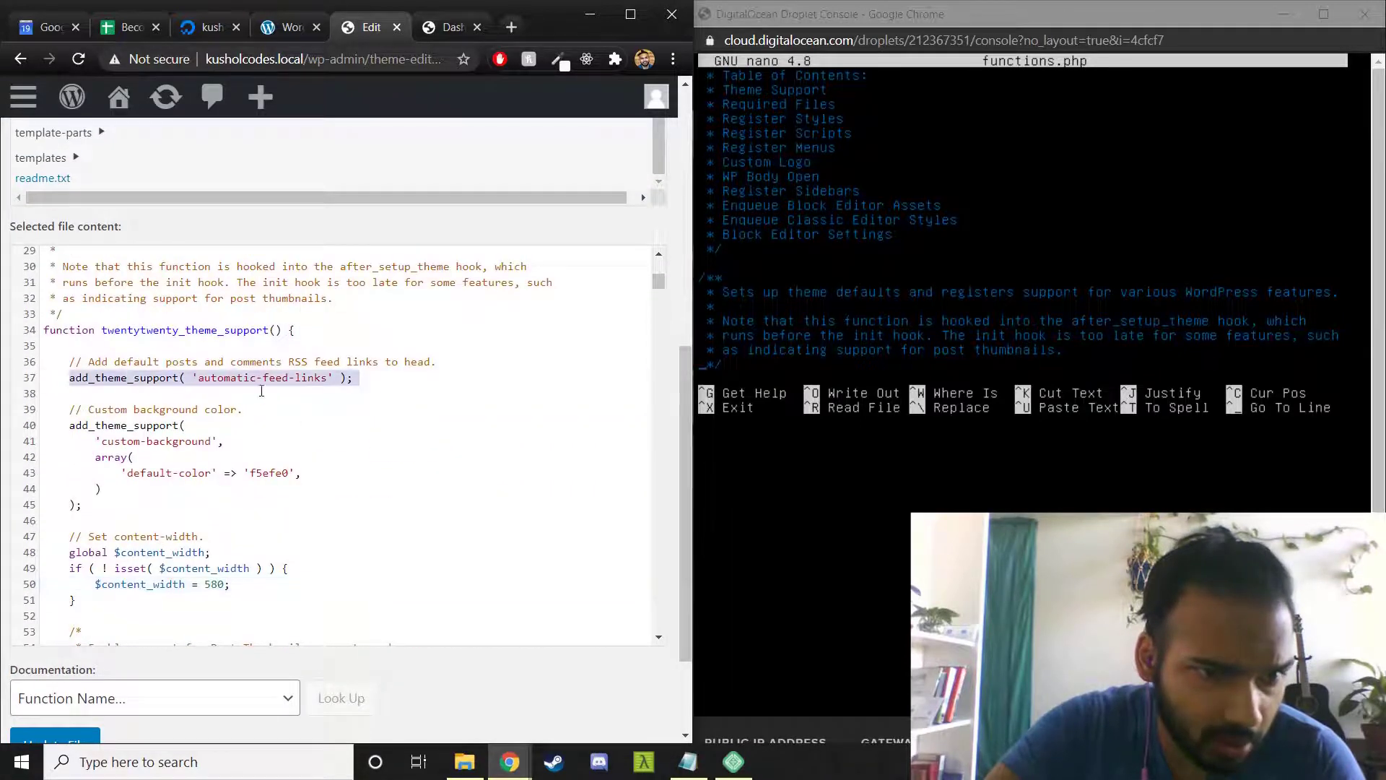
{"action": "left_click", "coordinate": [406, 395]}
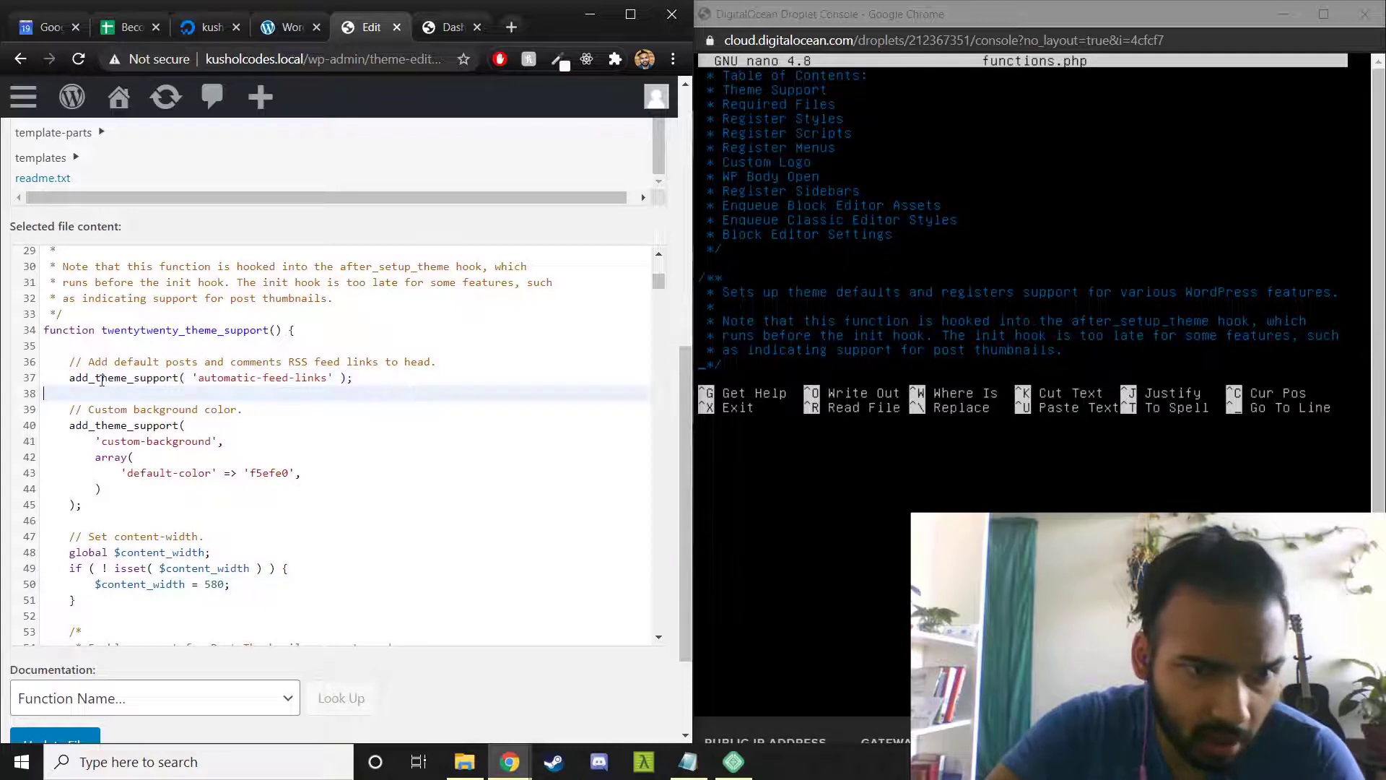
{"action": "left_click_drag", "start_coordinate": [63, 377], "coordinate": [352, 380]}
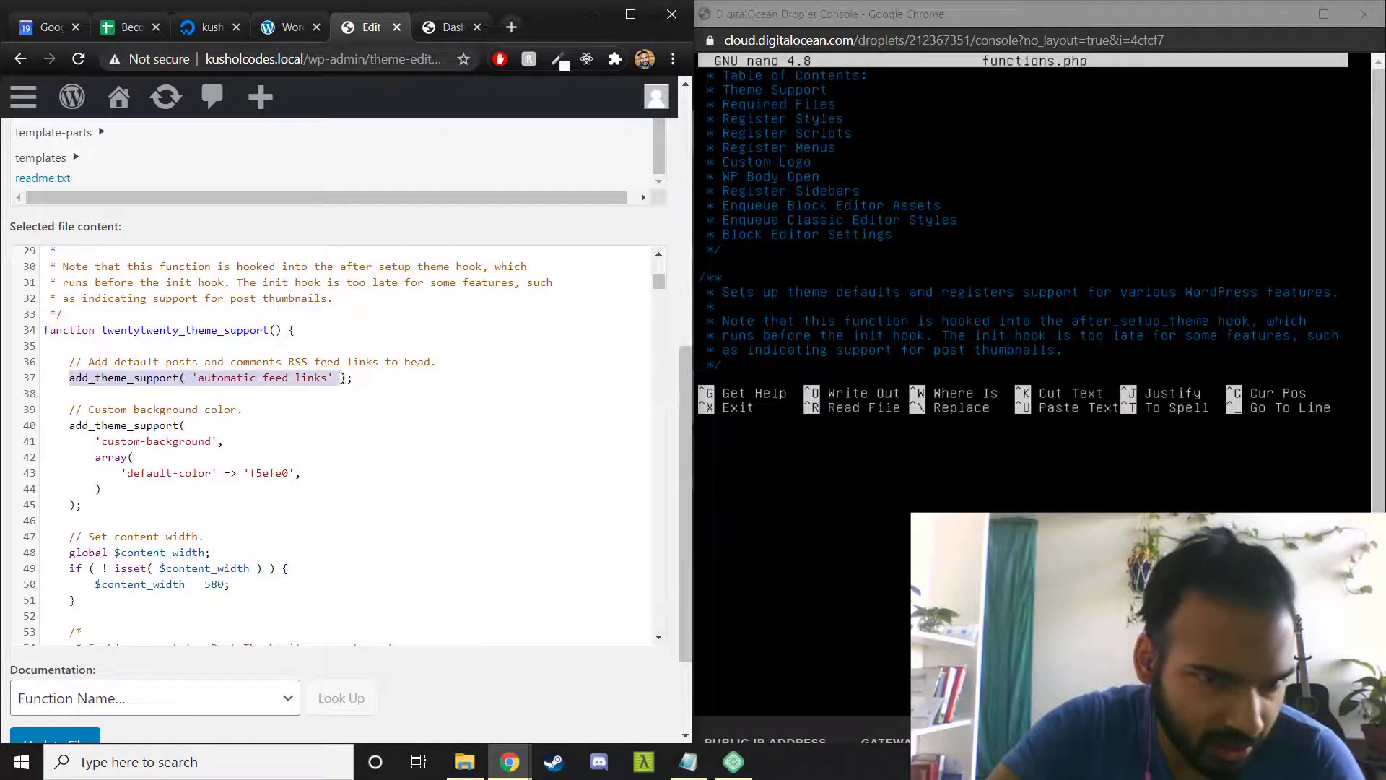
{"action": "left_click", "coordinate": [928, 323]}
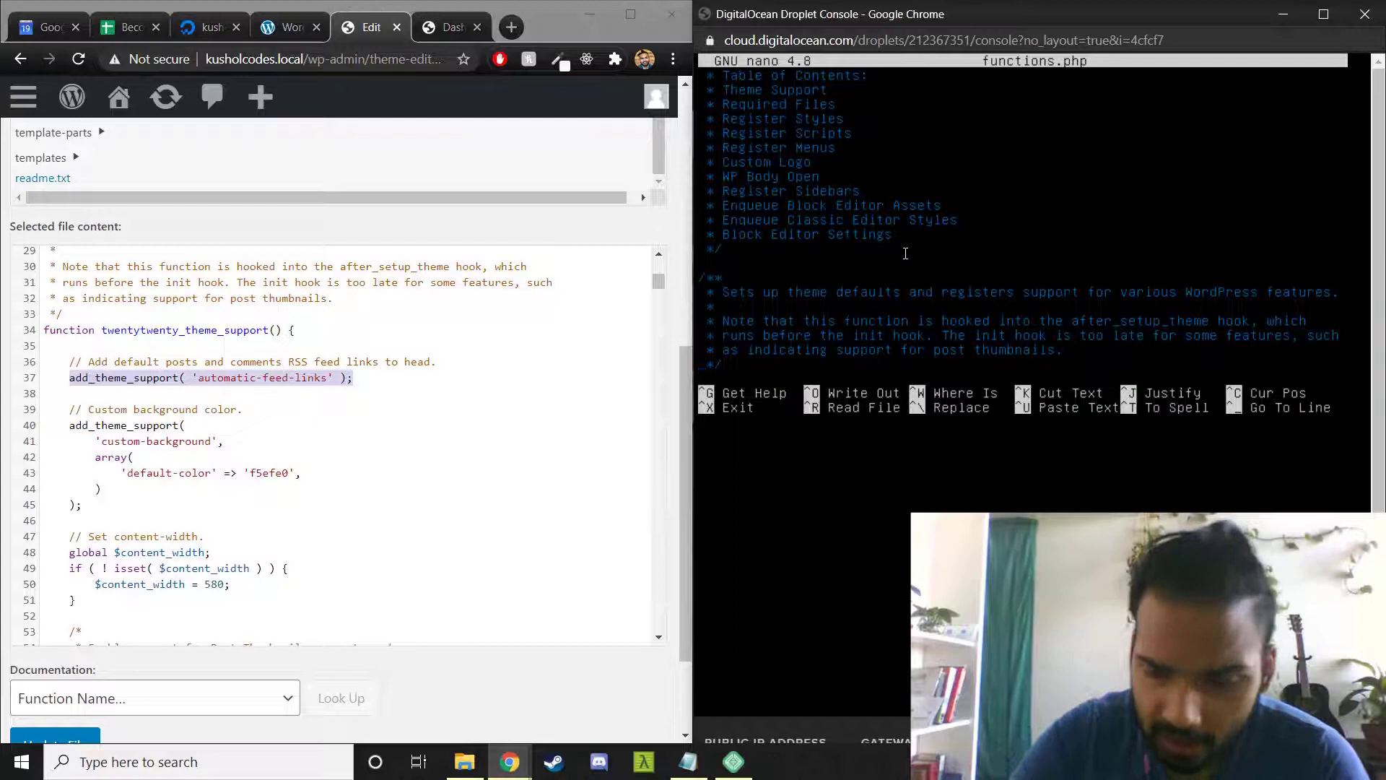
{"action": "key", "text": "Down"}
{"action": "key", "text": "Down"}
Delete the stray backslash before 'automatic-feed-links' on line 37, save functions.php and exit nano
{"action": "key", "text": "ctrl+v"}
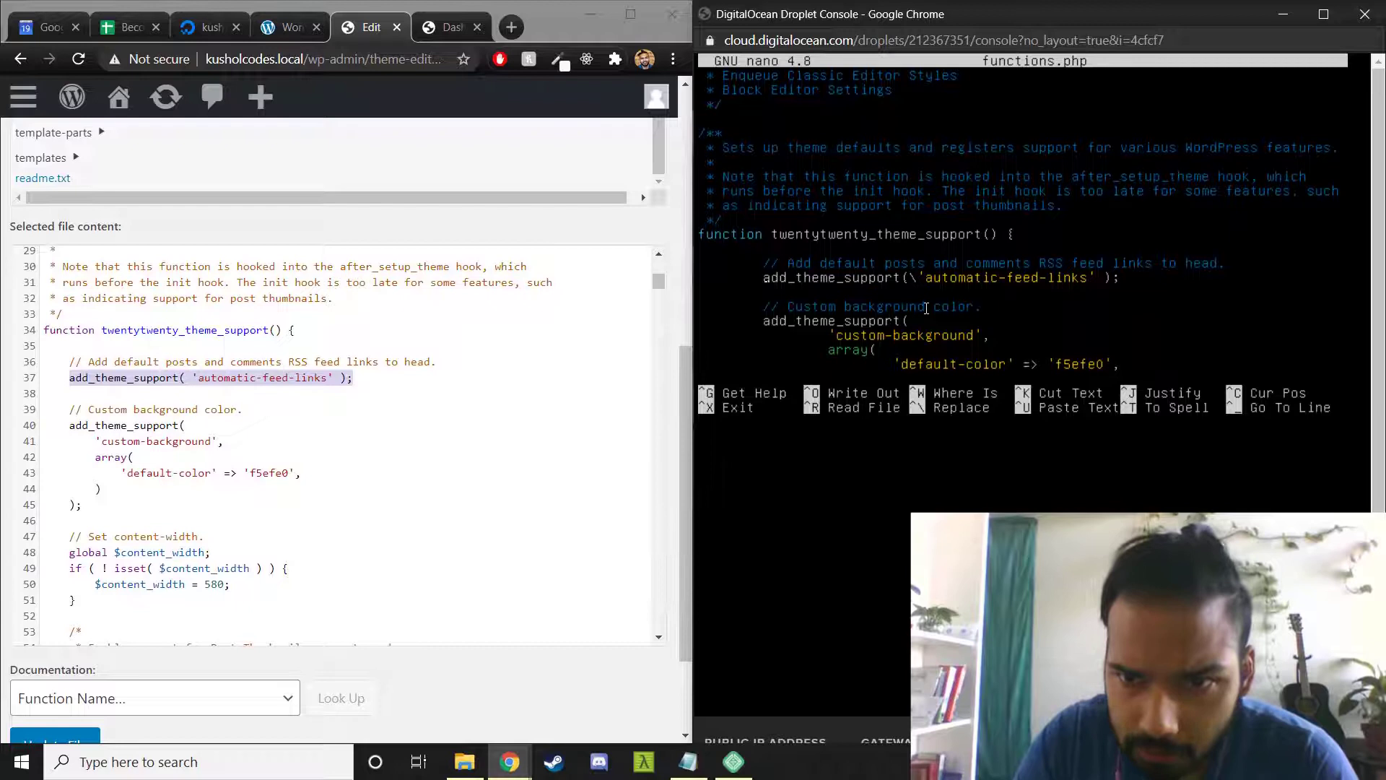
{"action": "key", "text": "BackSpace"}
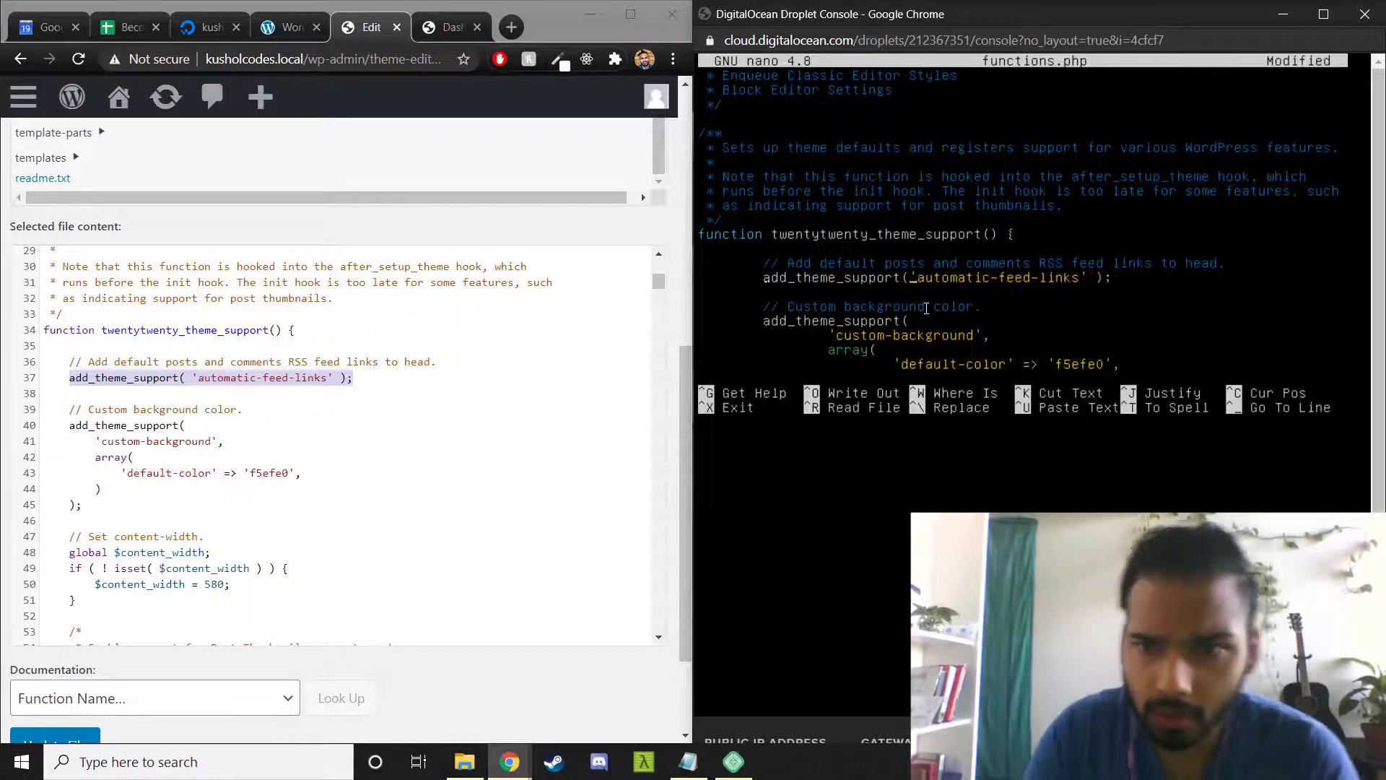
{"action": "key", "text": "ctrl+o"}
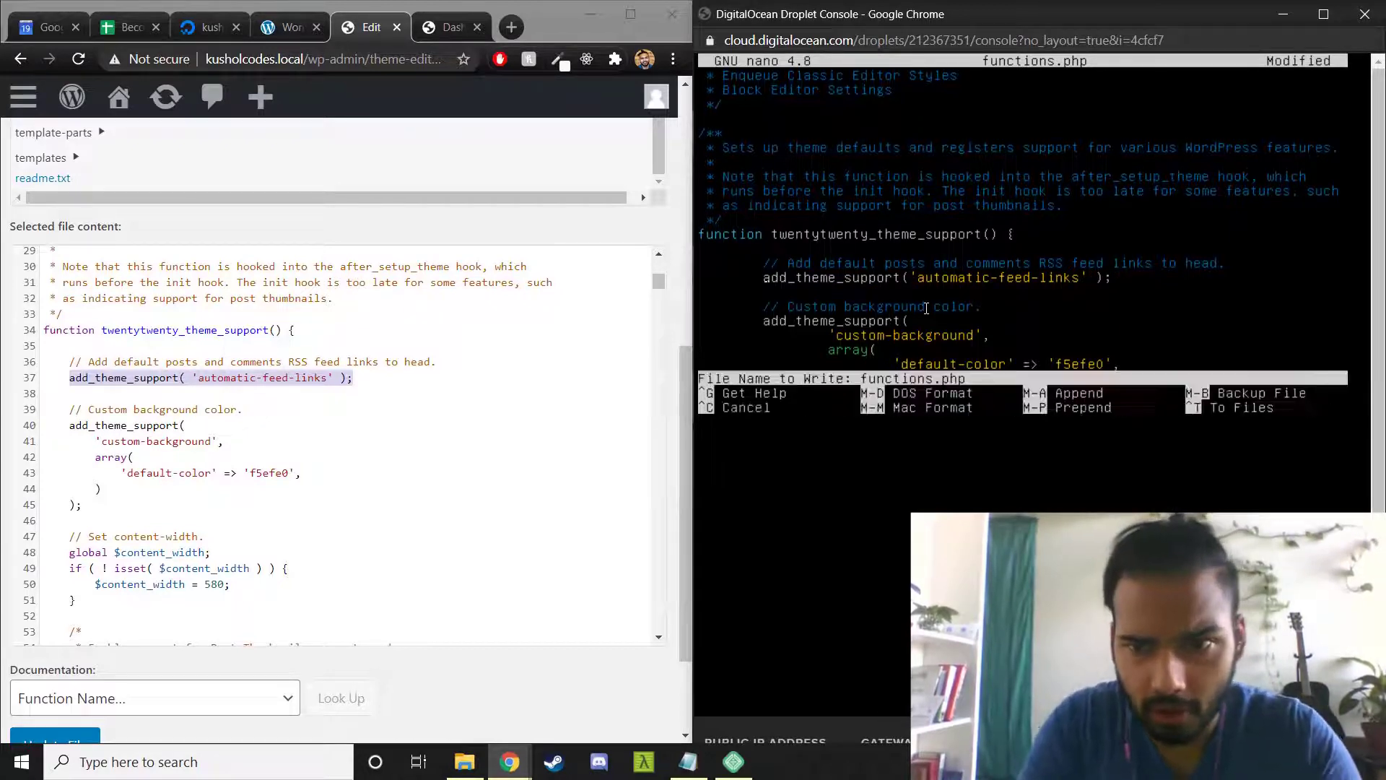
{"action": "key", "text": "Return"}
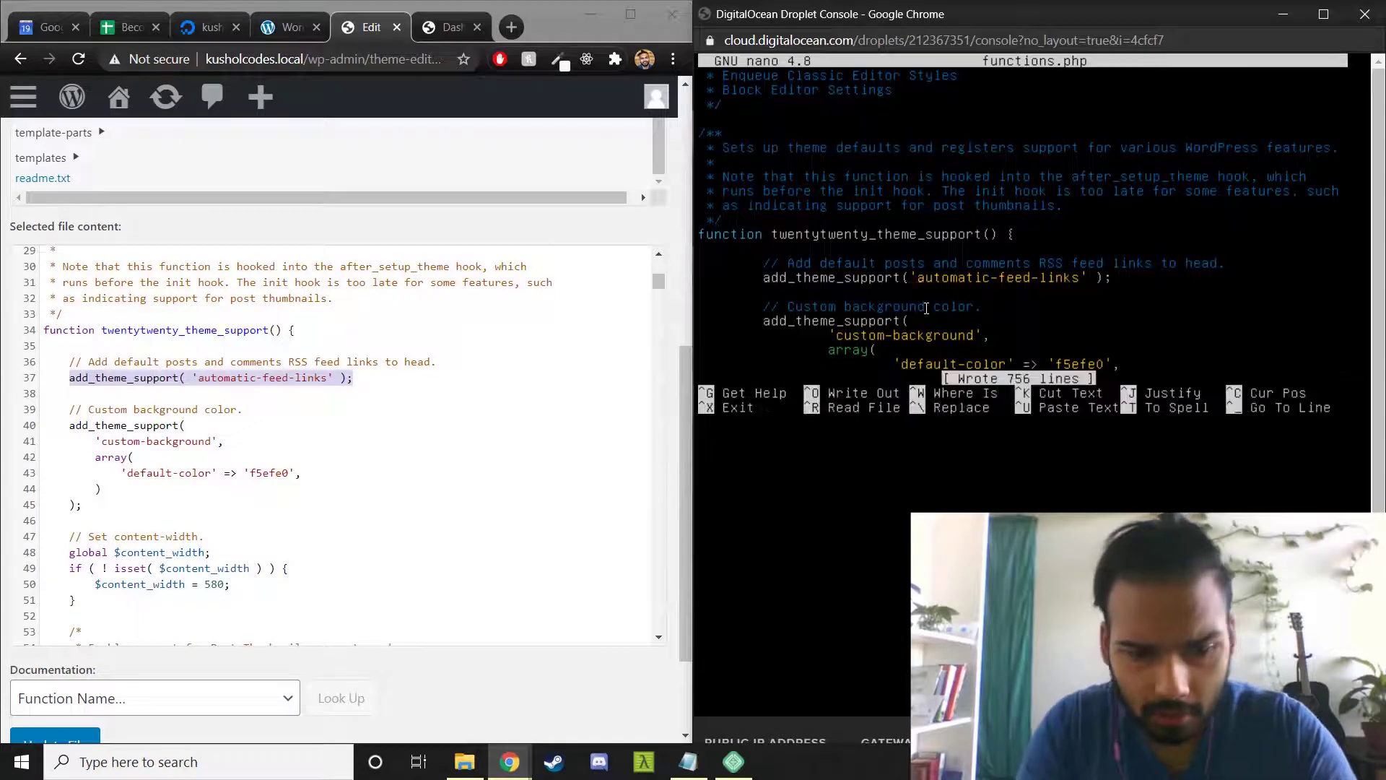
{"action": "key", "text": "ctrl+x"}
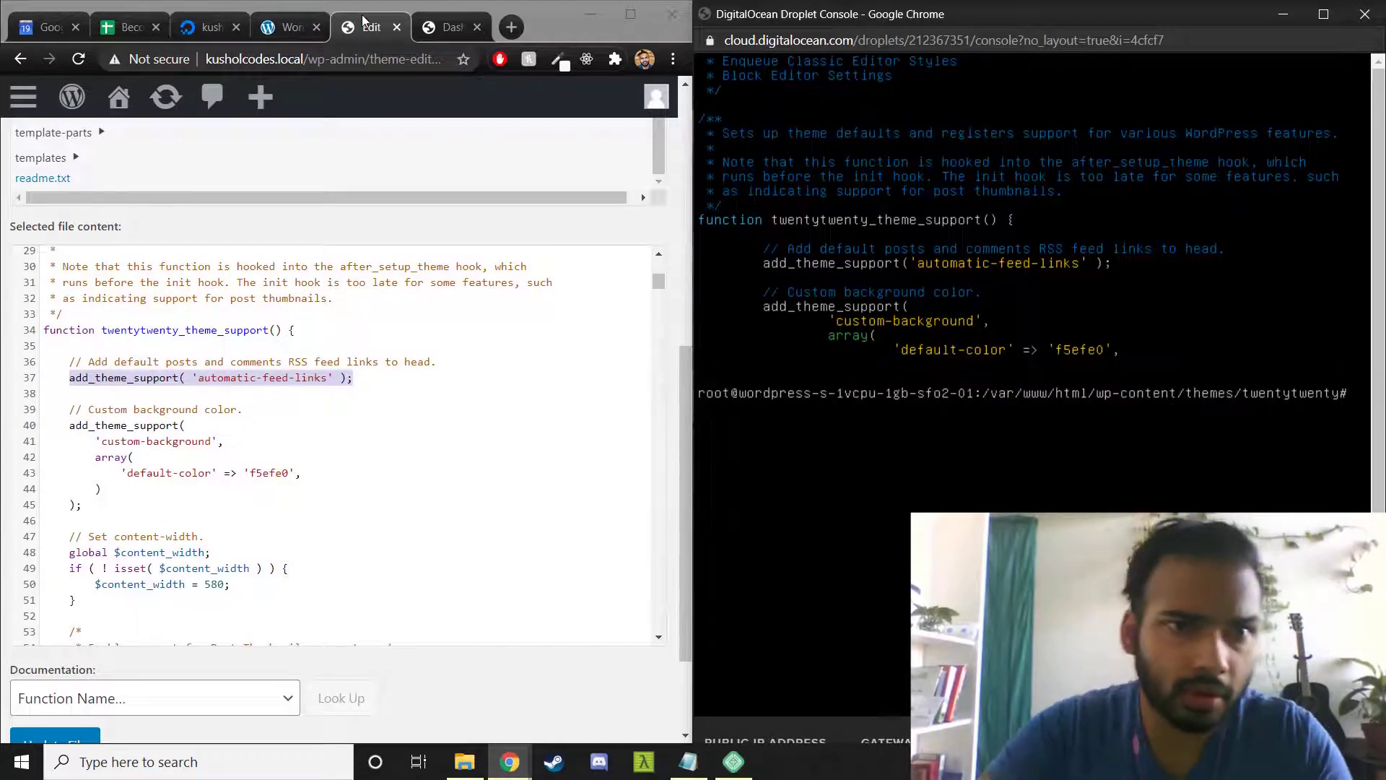
Reload kusholcodes.com and confirm the Twenty Twenty homepage with the Hello world! post appears
{"action": "left_click", "coordinate": [291, 27]}
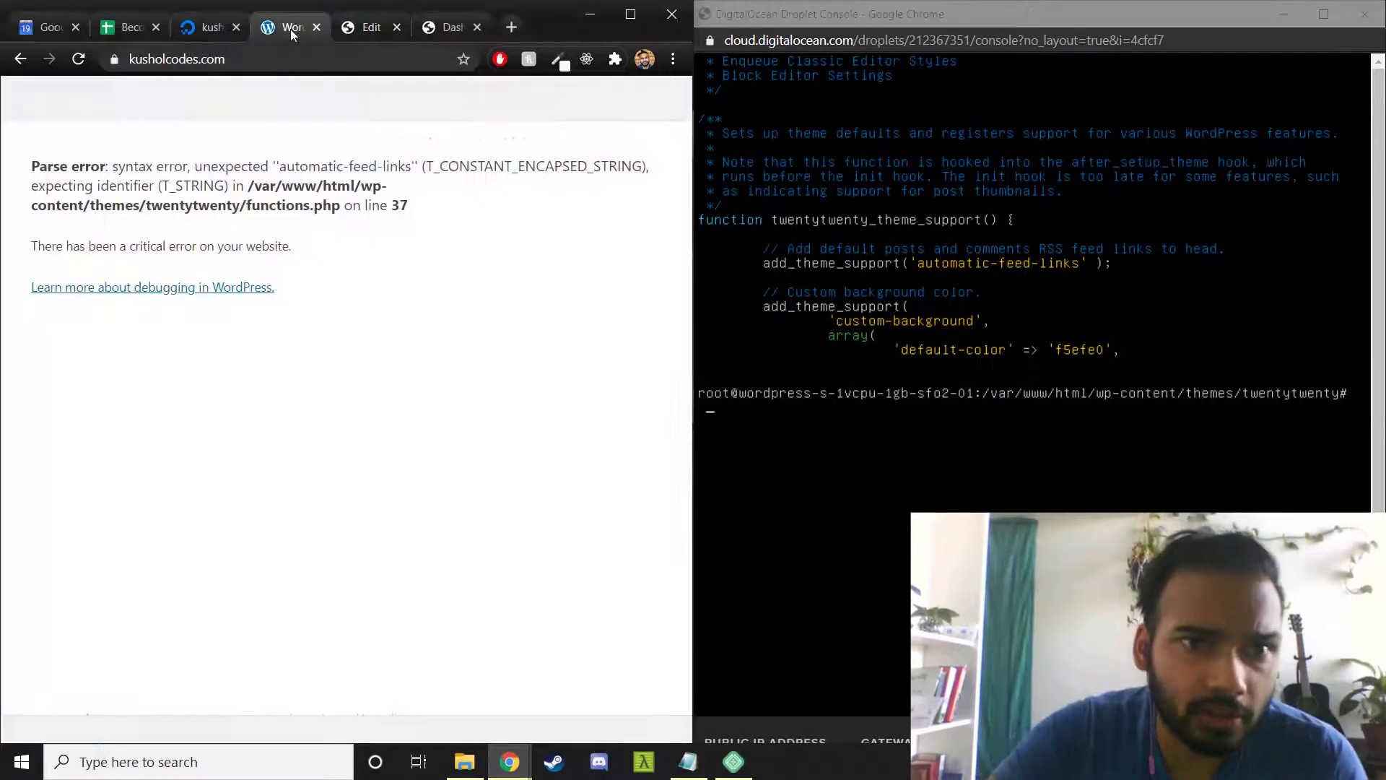
{"action": "left_click", "coordinate": [78, 60]}
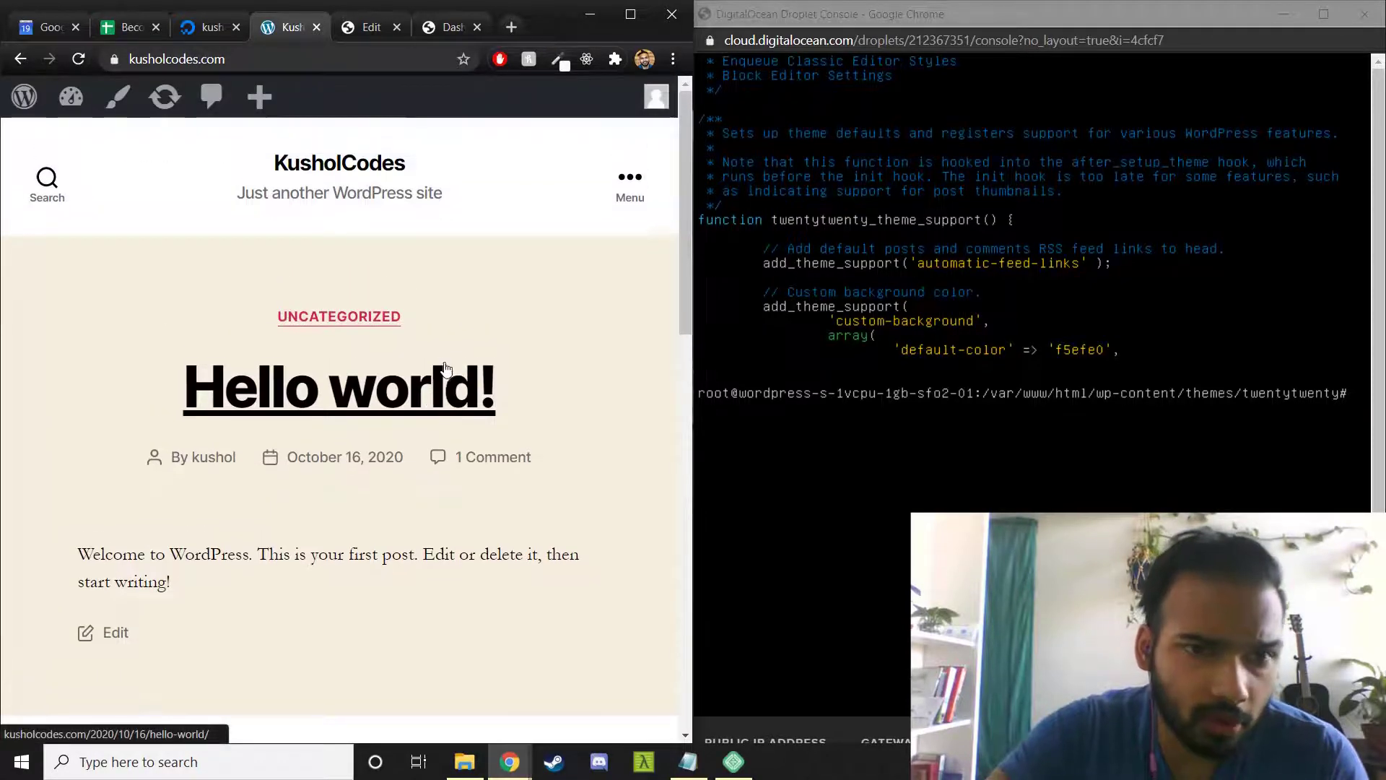
{"action": "scroll", "coordinate": [444, 374], "scroll_direction": "down", "scroll_amount": 10}
{"action": "scroll", "coordinate": [448, 390], "scroll_direction": "down", "scroll_amount": 5}
{"action": "scroll", "coordinate": [448, 390], "scroll_direction": "up", "scroll_amount": 15}
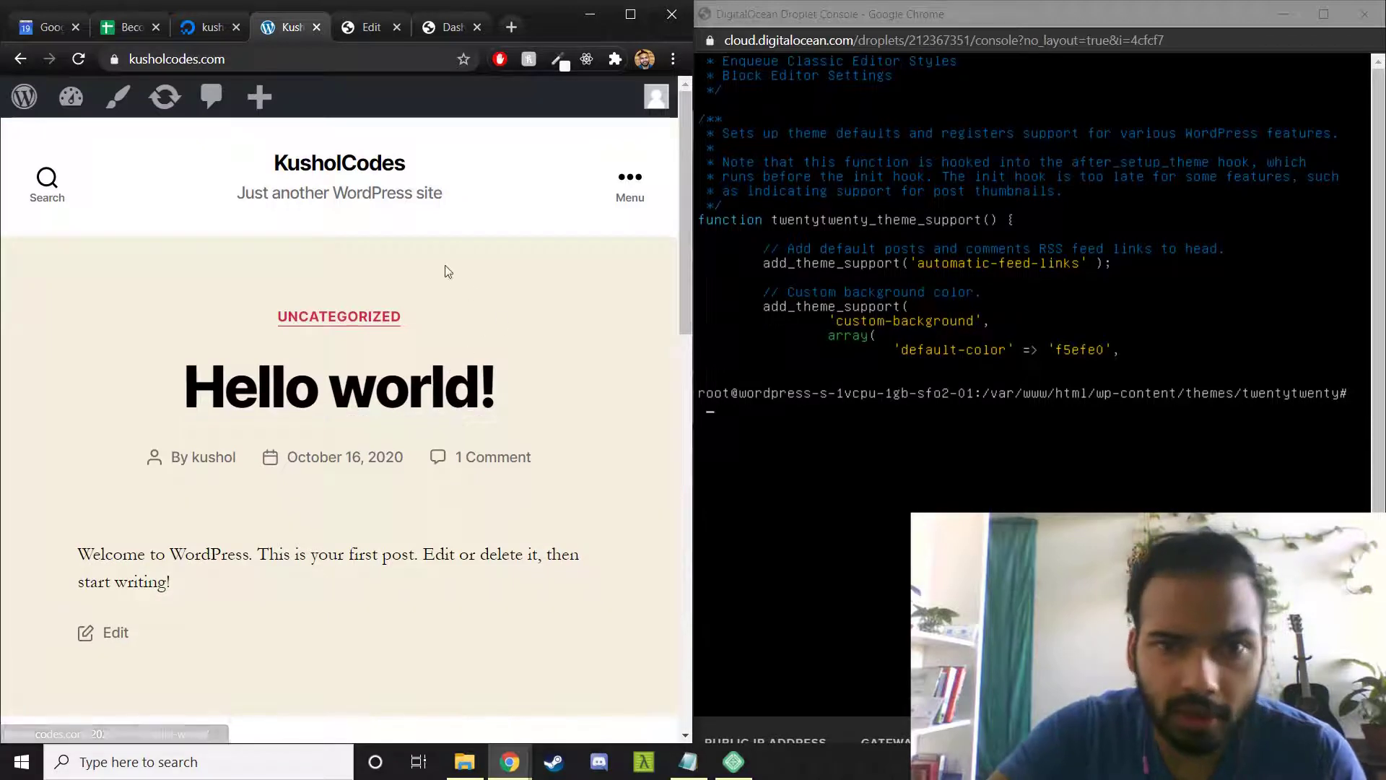
{"action": "scroll", "coordinate": [484, 346], "scroll_direction": "down", "scroll_amount": 8}
{"action": "scroll", "coordinate": [483, 346], "scroll_direction": "up", "scroll_amount": 10}
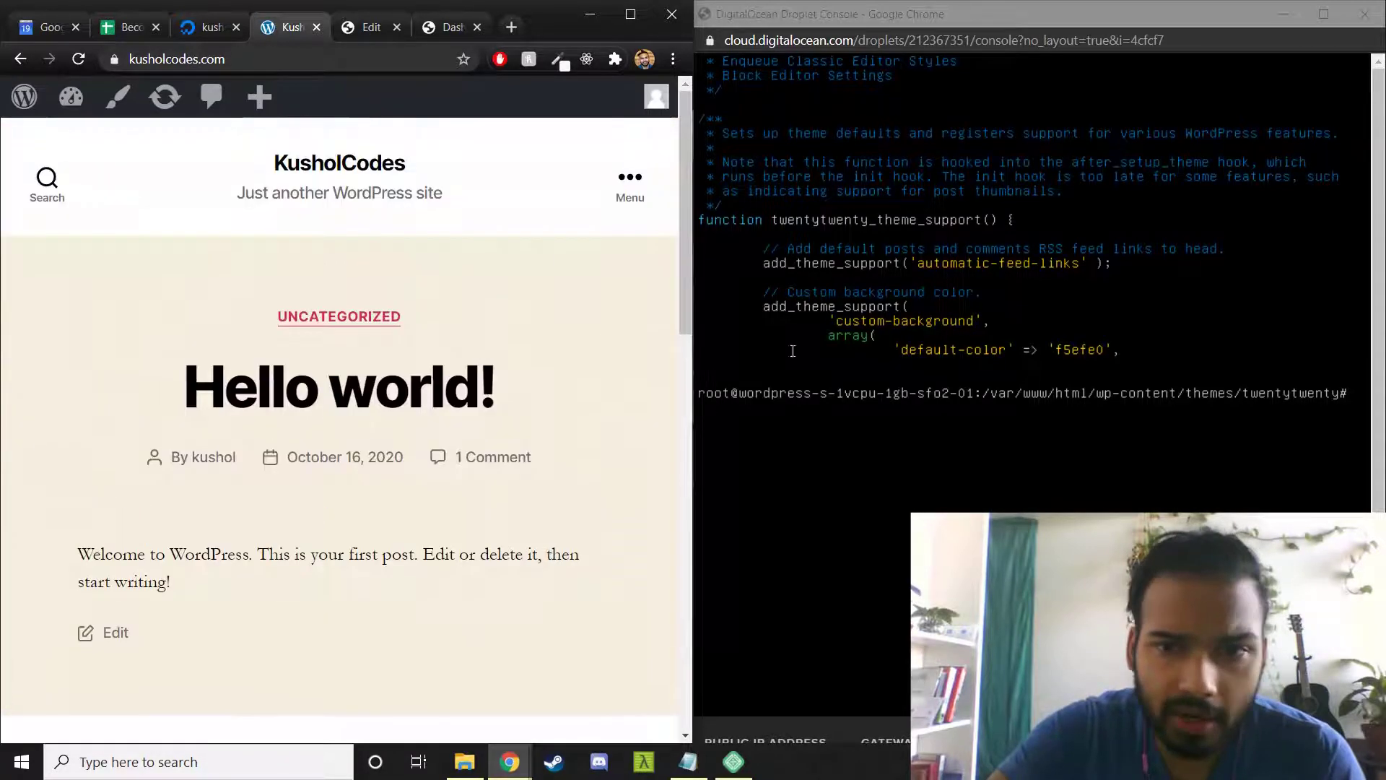
{"action": "left_click", "coordinate": [897, 412]}
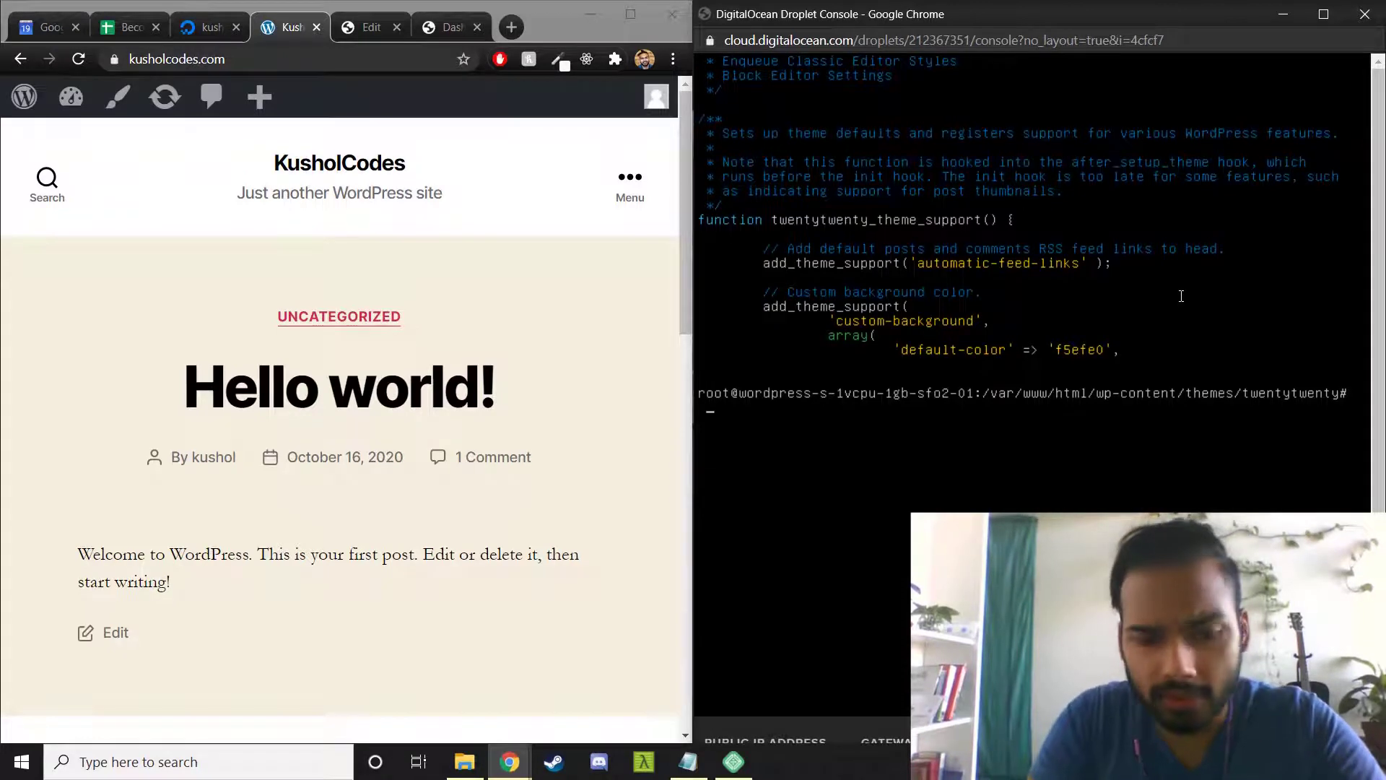
{"action": "type", "text": "cd../../.."}
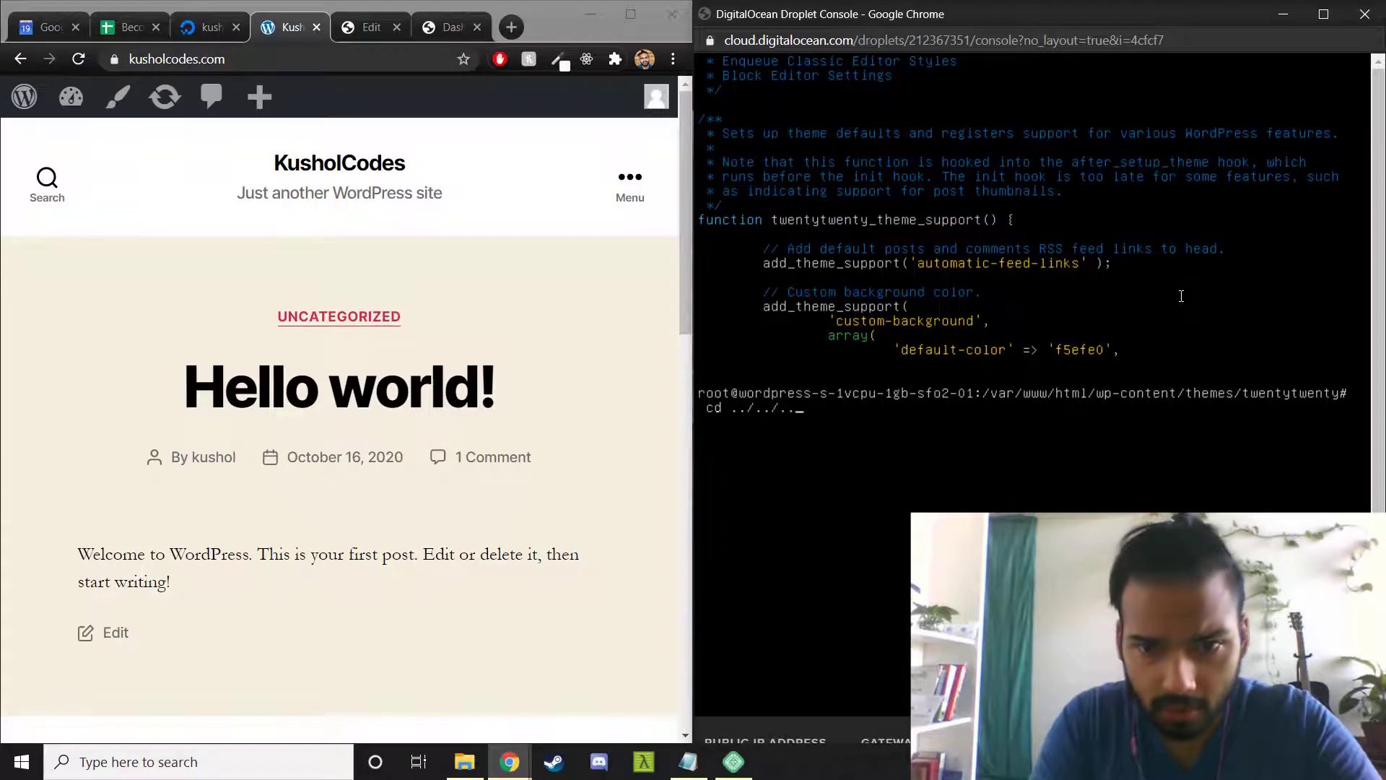
{"action": "type", "text": "/"}
Open wp-config.php from the WordPress root folder and scroll to the debugging settings
{"action": "key", "text": "Return"}
{"action": "type", "text": "ls"}
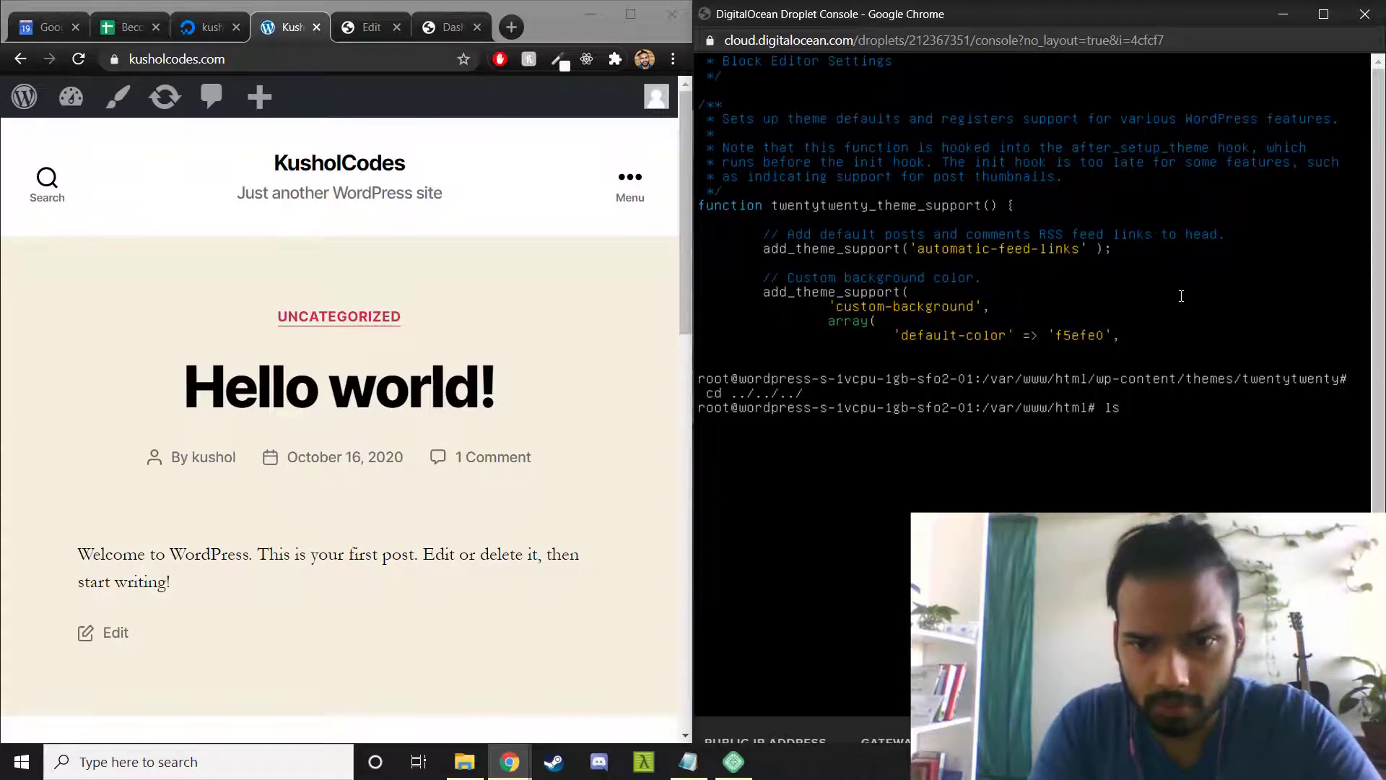
{"action": "key", "text": "Return"}
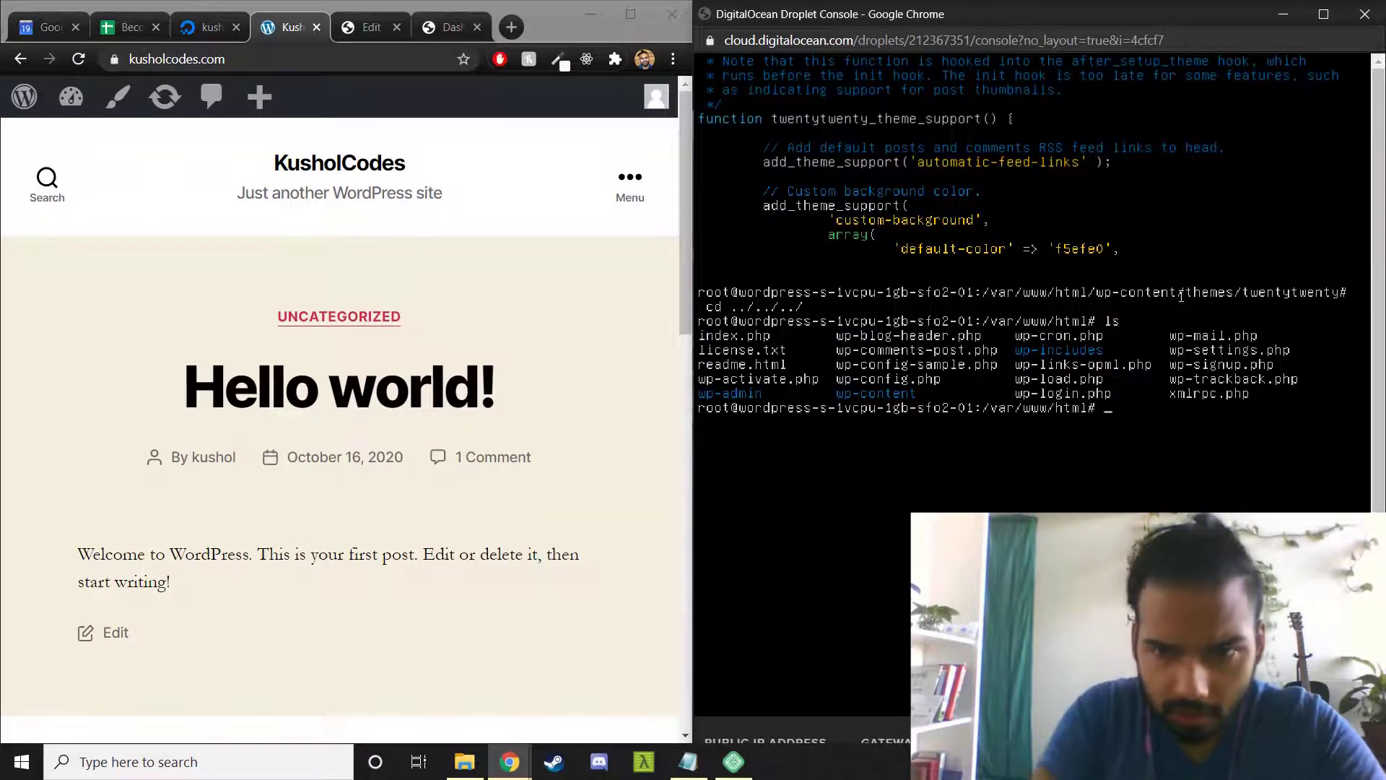
{"action": "type", "text": "nano wp-"}
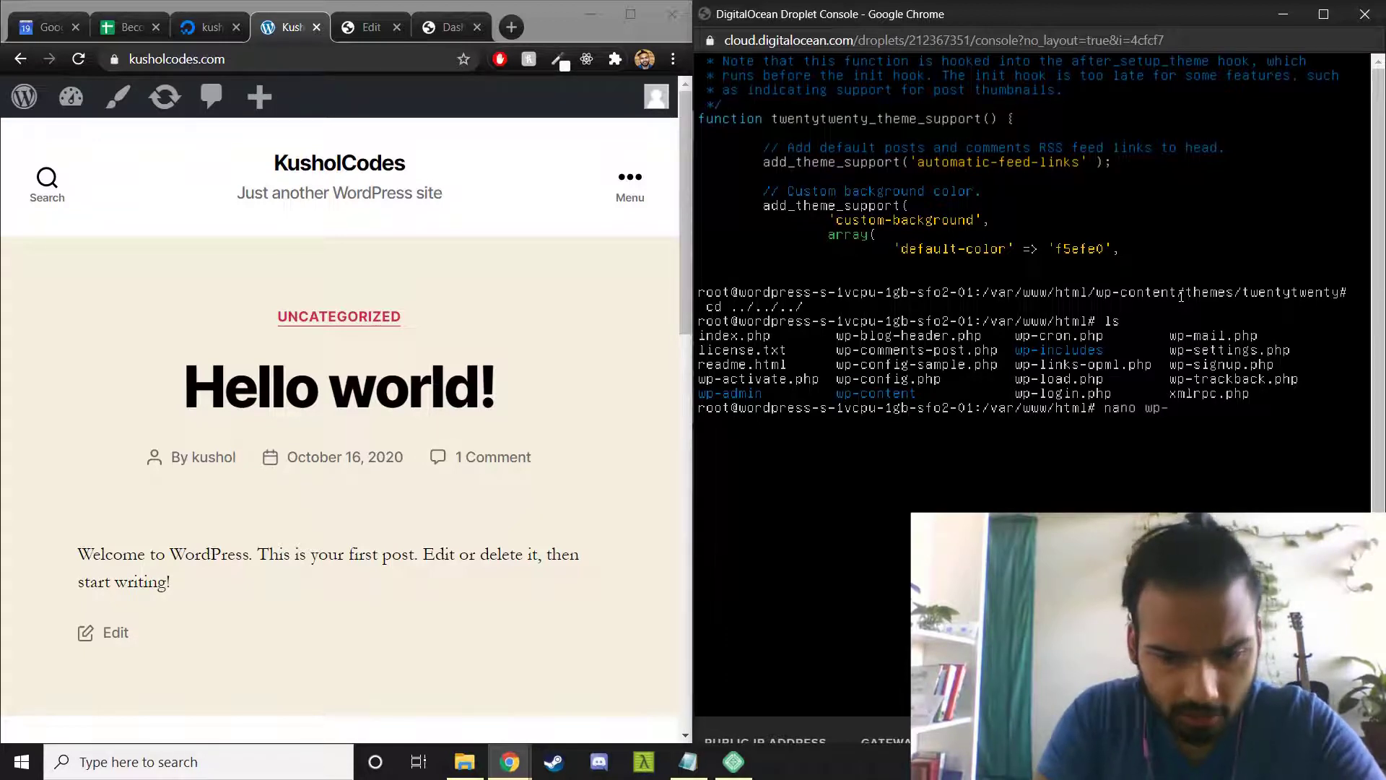
{"action": "type", "text": "config."}
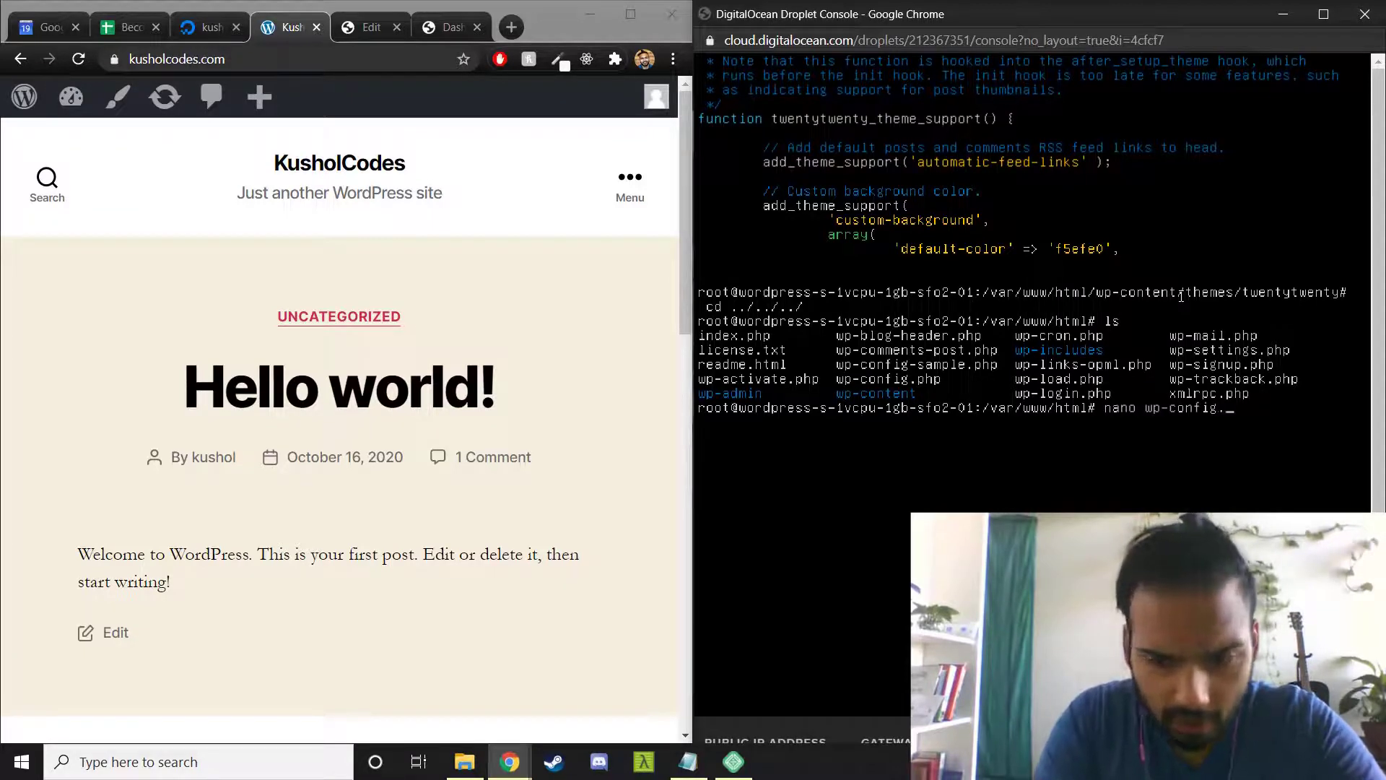
{"action": "type", "text": "php"}
{"action": "key", "text": "Return"}
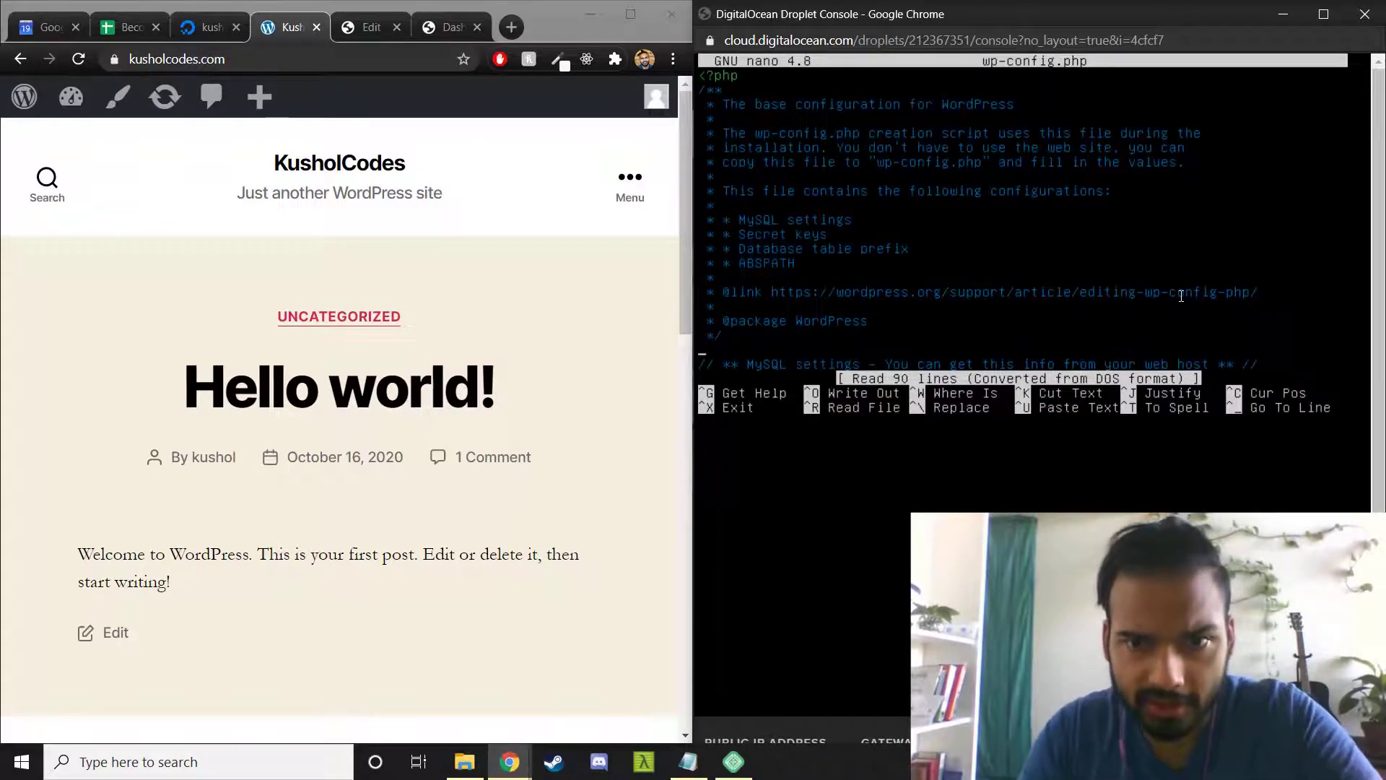
{"action": "key", "text": "Down"}
{"action": "key", "text": "Down"}
{"action": "key", "text": "Down"}
{"action": "key", "text": "Down"}
{"action": "key", "text": "Down"}
{"action": "key", "text": "Down"}
{"action": "key", "text": "Down"}
{"action": "key", "text": "Down"}
{"action": "key", "text": "Down"}
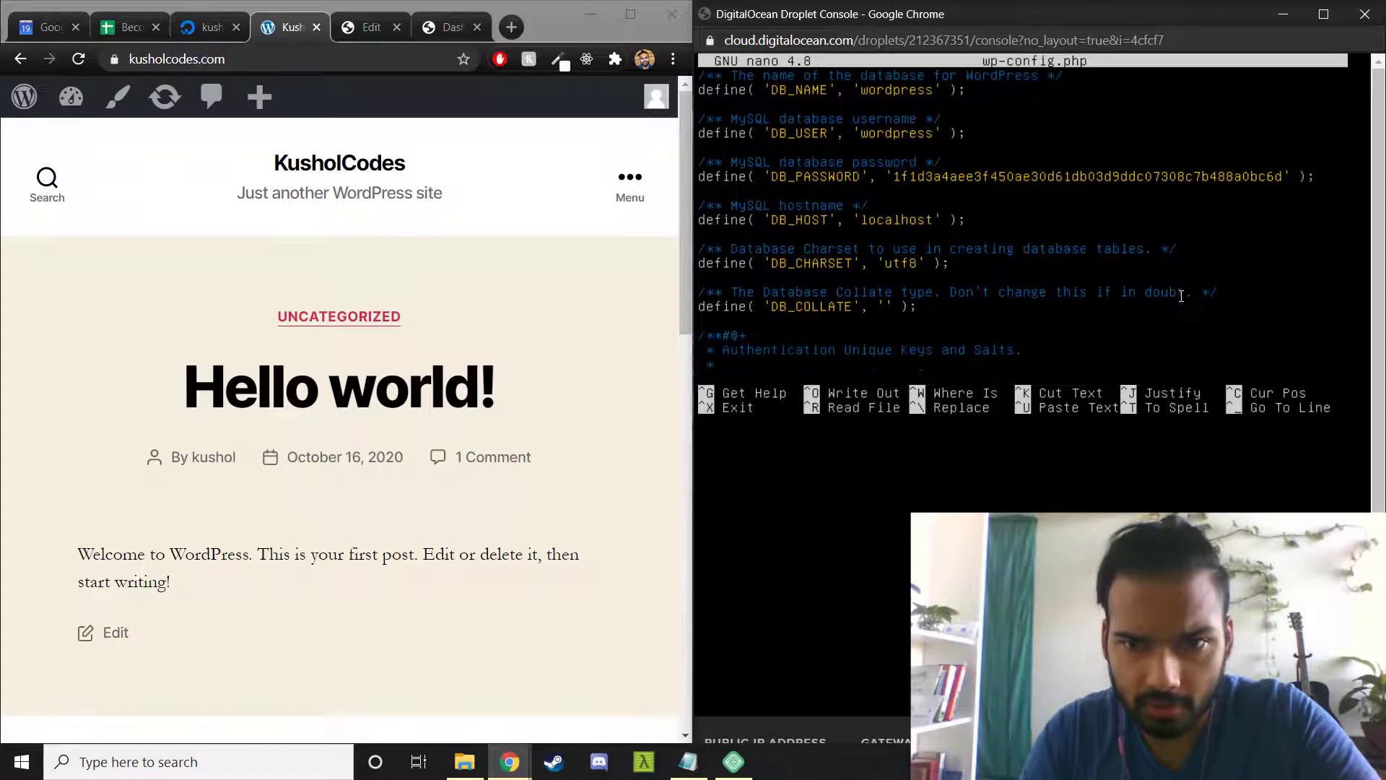
{"action": "key", "text": "Down"}
{"action": "key", "text": "Down"}
{"action": "key", "text": "Down"}
{"action": "key", "text": "Down"}
{"action": "key", "text": "Down"}
{"action": "key", "text": "Down"}
{"action": "key", "text": "Down"}
{"action": "key", "text": "Down"}
{"action": "key", "text": "Down"}
{"action": "key", "text": "Down"}
{"action": "key", "text": "Down"}
{"action": "key", "text": "Down"}
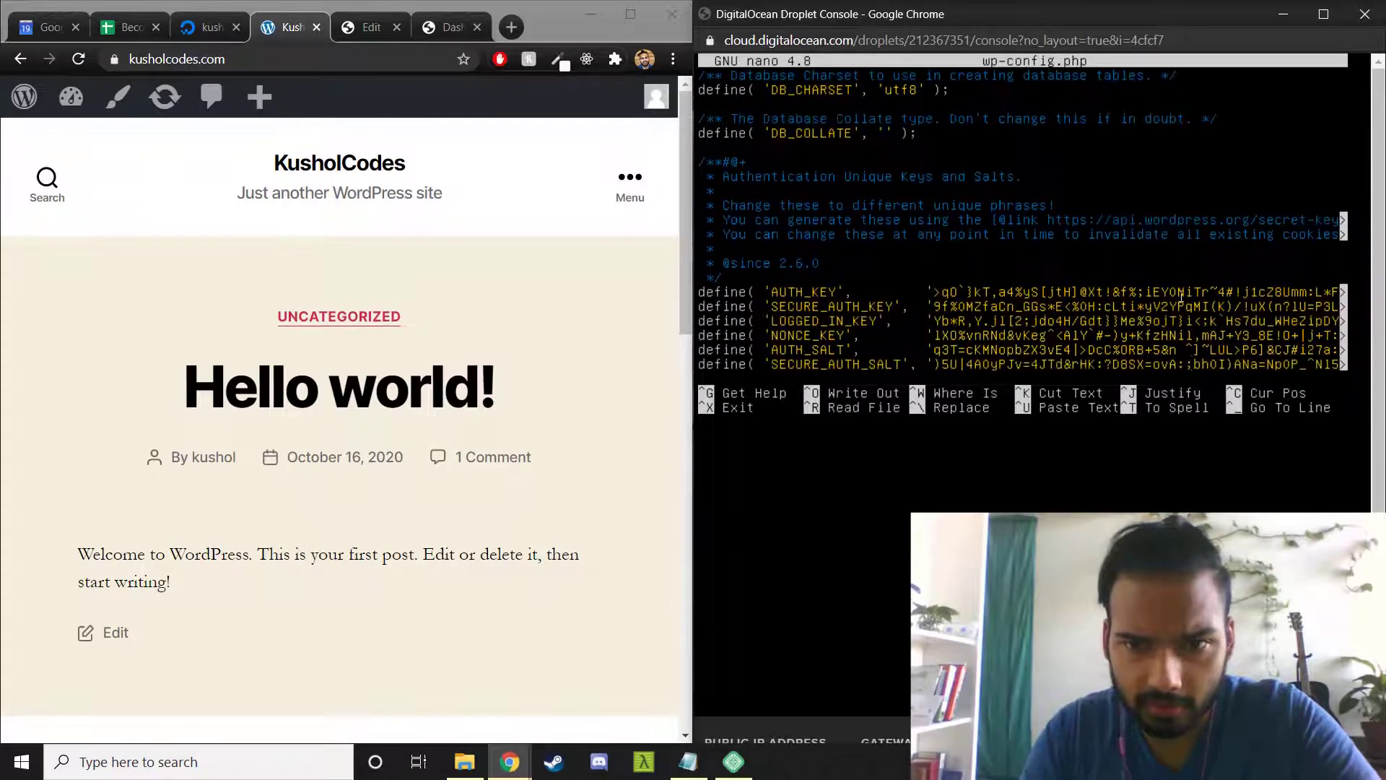
{"action": "key", "text": "Down"}
{"action": "key", "text": "Down"}
{"action": "key", "text": "Down"}
{"action": "key", "text": "Down"}
{"action": "key", "text": "Down"}
{"action": "key", "text": "Down"}
{"action": "key", "text": "Down"}
{"action": "key", "text": "Down"}
{"action": "key", "text": "Down"}
{"action": "key", "text": "Down"}
{"action": "key", "text": "Down"}
{"action": "key", "text": "Down"}
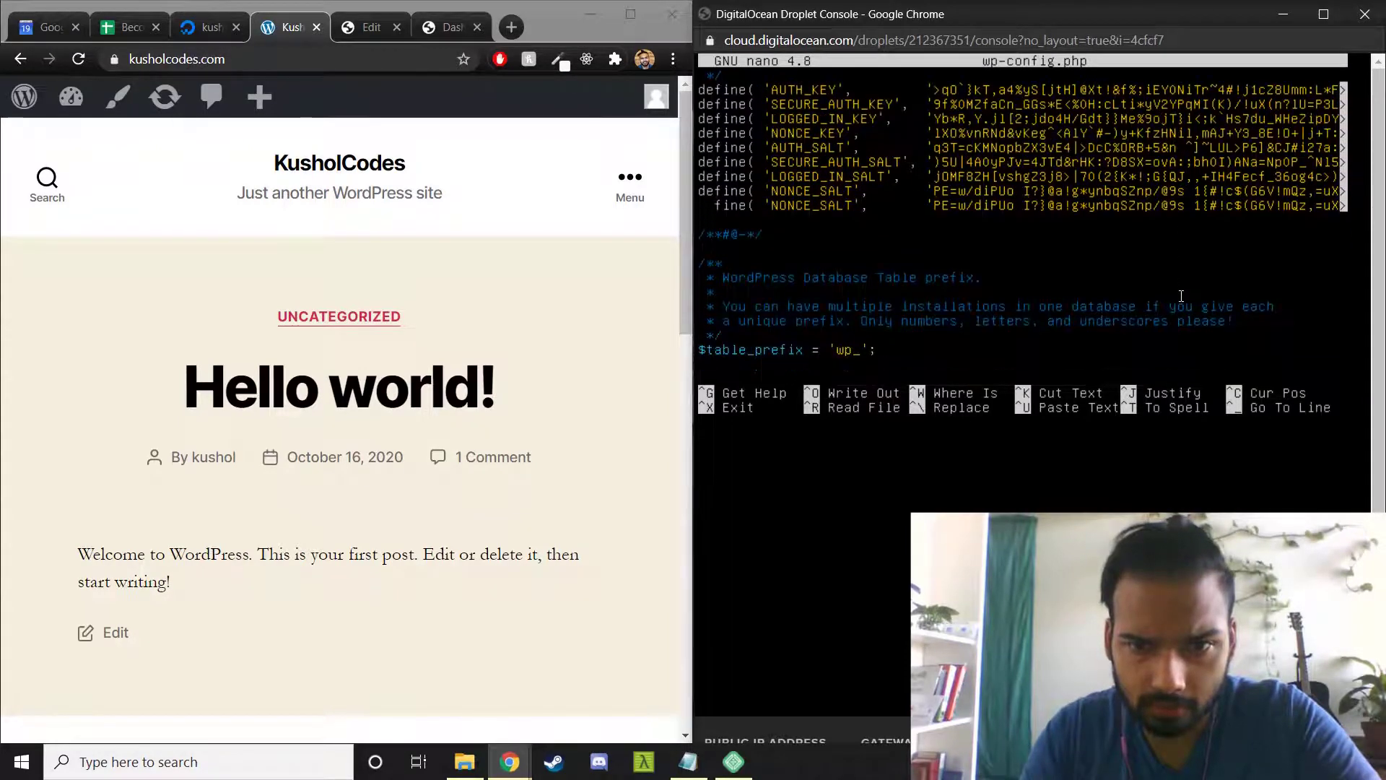
{"action": "key", "text": "Down"}
{"action": "key", "text": "Down"}
{"action": "key", "text": "Down"}
{"action": "key", "text": "Down"}
{"action": "key", "text": "Down"}
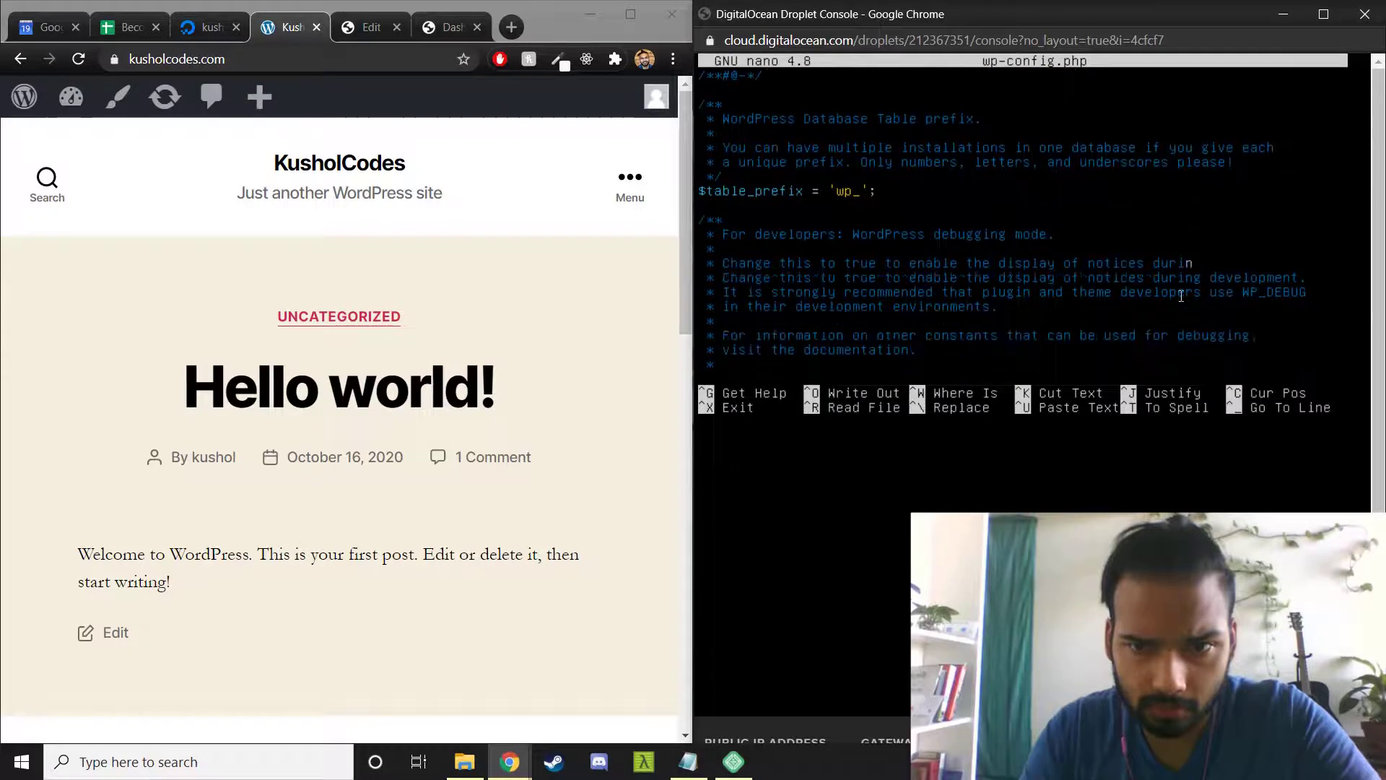
{"action": "key", "text": "Down"}
{"action": "key", "text": "Down"}
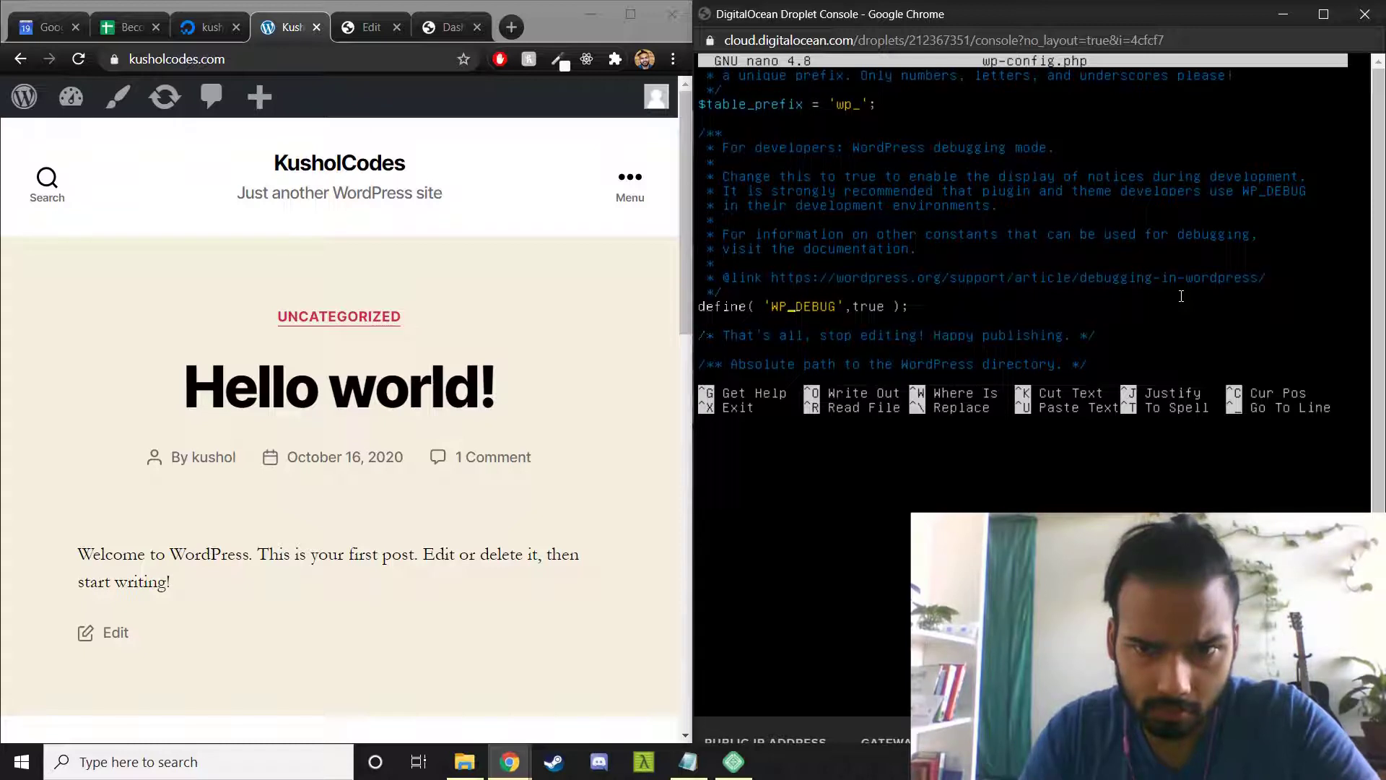
Change define('WP_DEBUG', true) to false and save wp-config.php
{"action": "key", "text": "Right"}
{"action": "key", "text": "Right"}
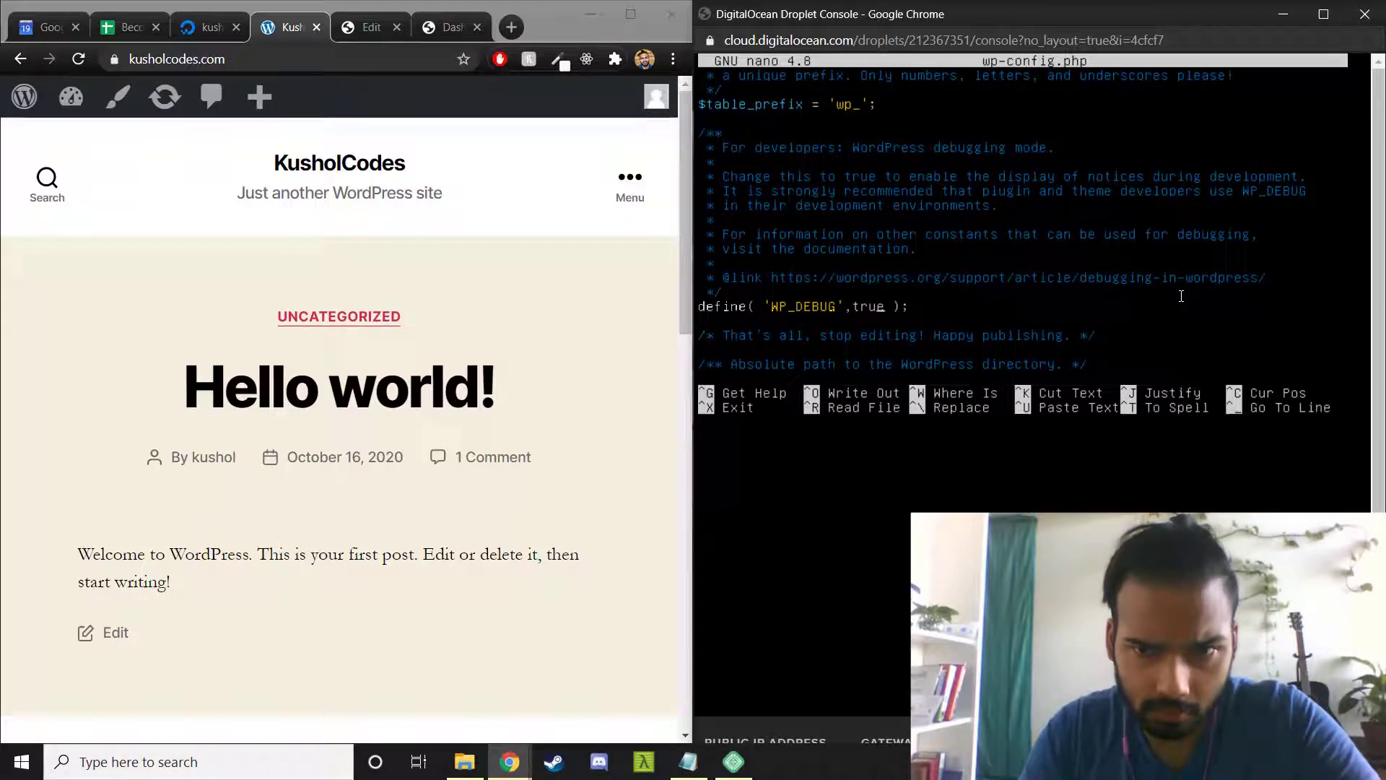
{"action": "key", "text": "BackSpace"}
{"action": "key", "text": "BackSpace"}
{"action": "key", "text": "BackSpace"}
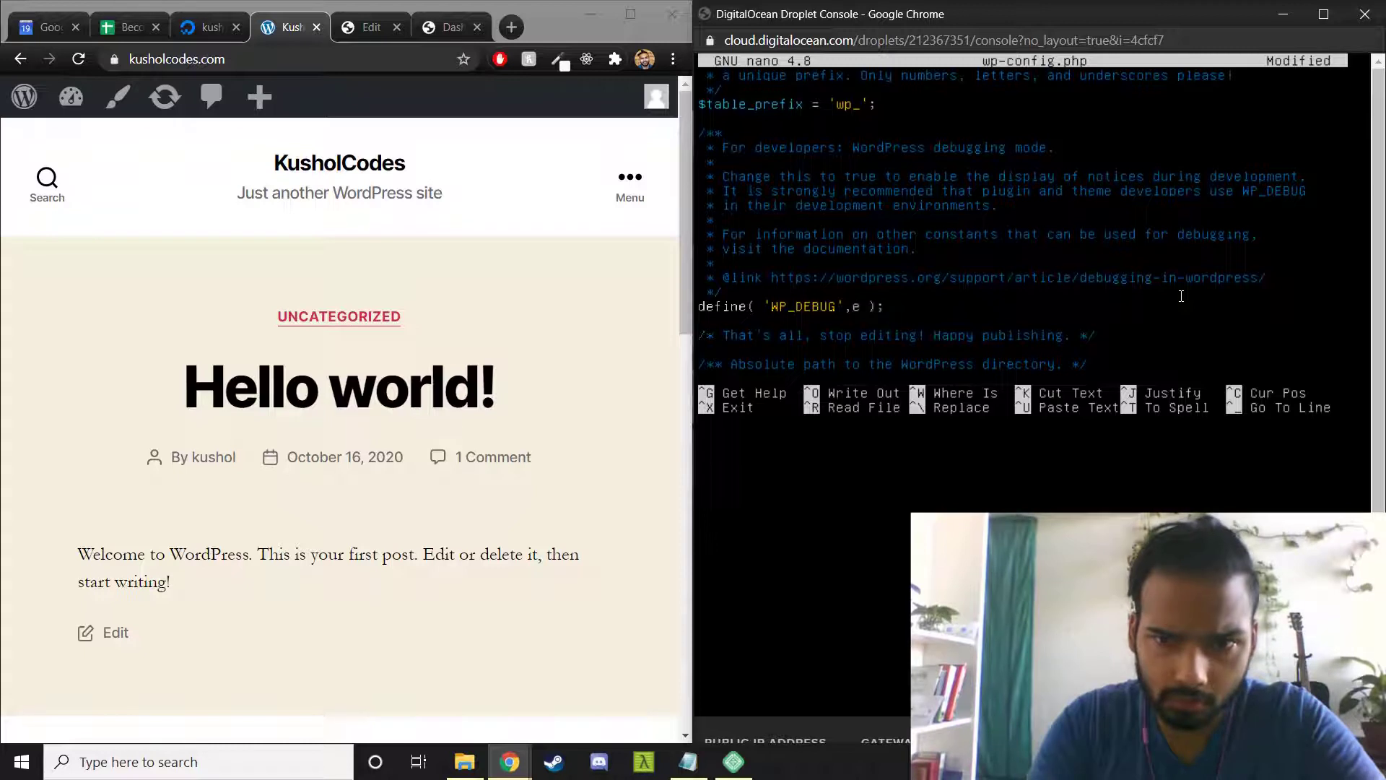
{"action": "type", "text": "fals"}
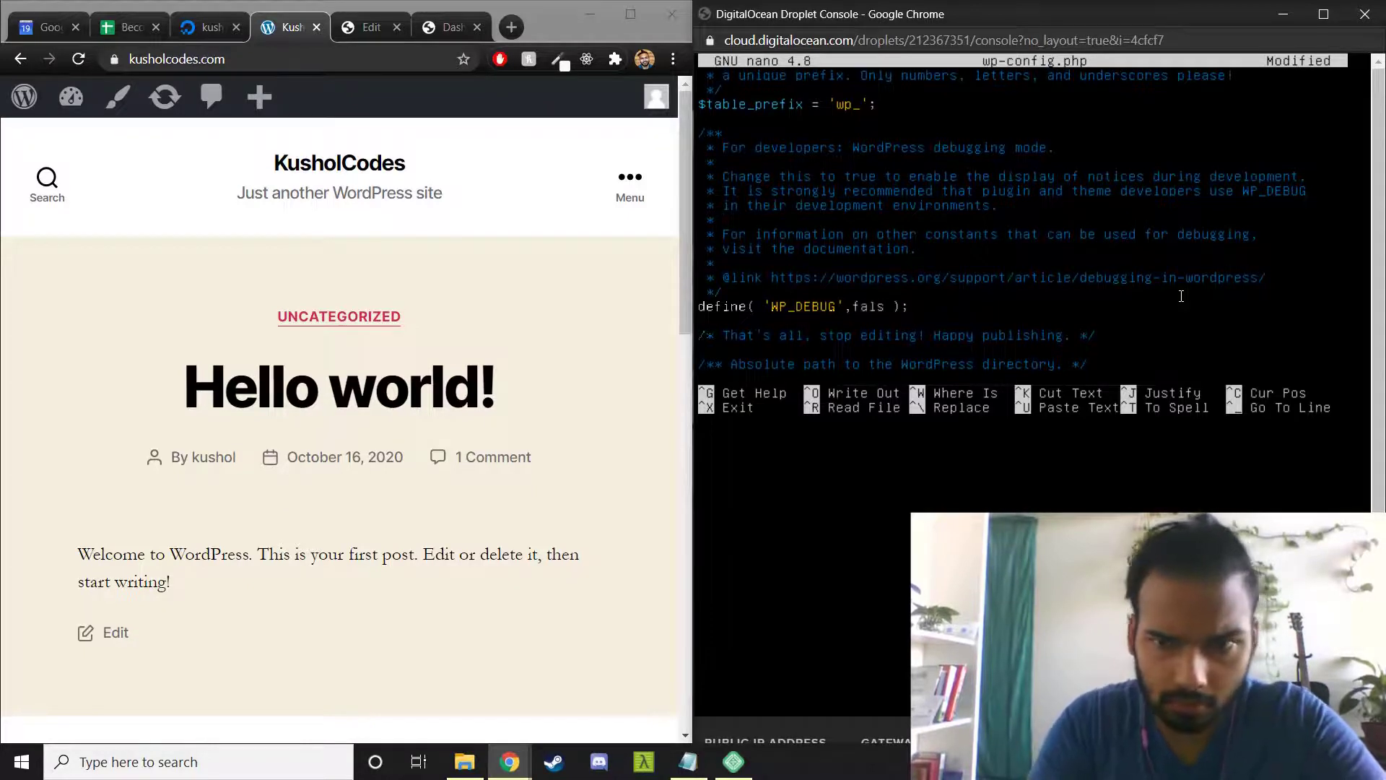
{"action": "key", "text": "Right"}
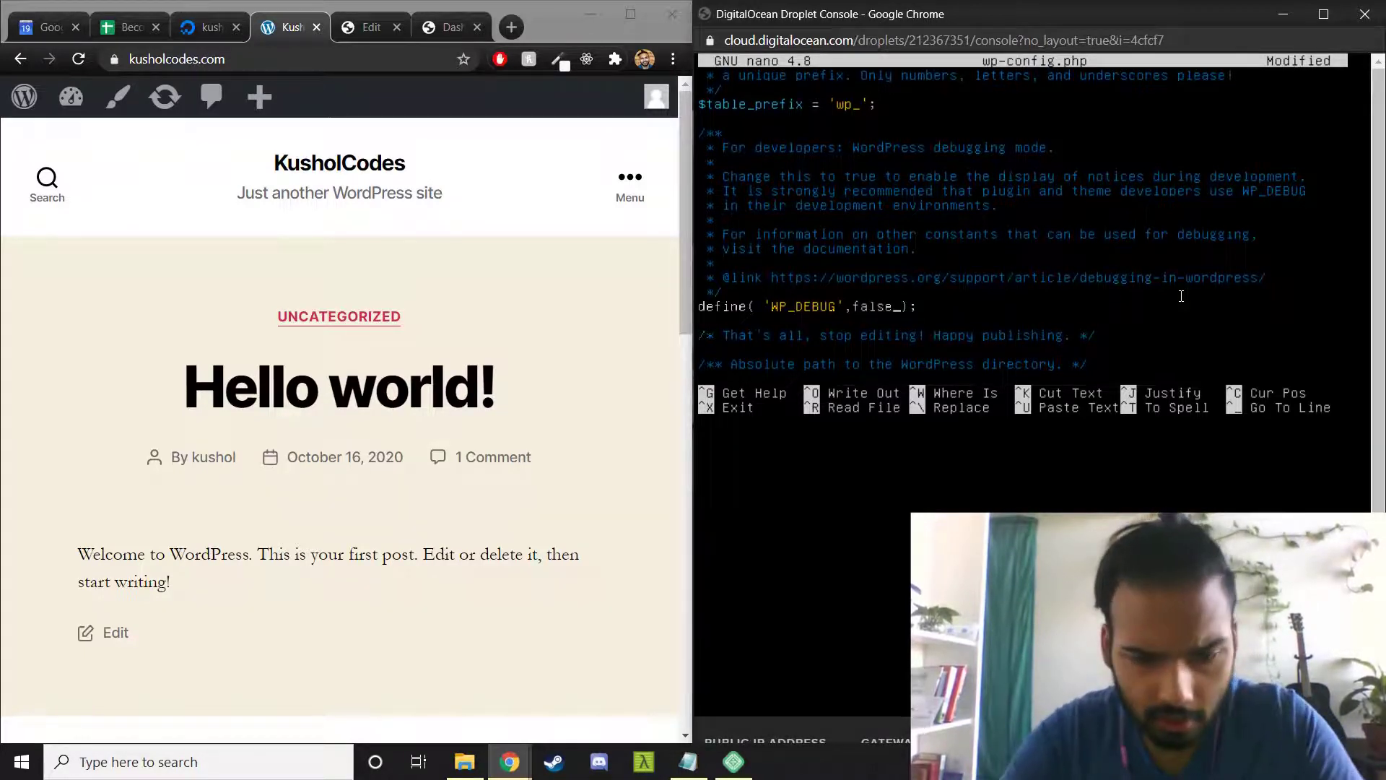
{"action": "key", "text": "ctrl+o"}
{"action": "key", "text": "Return"}
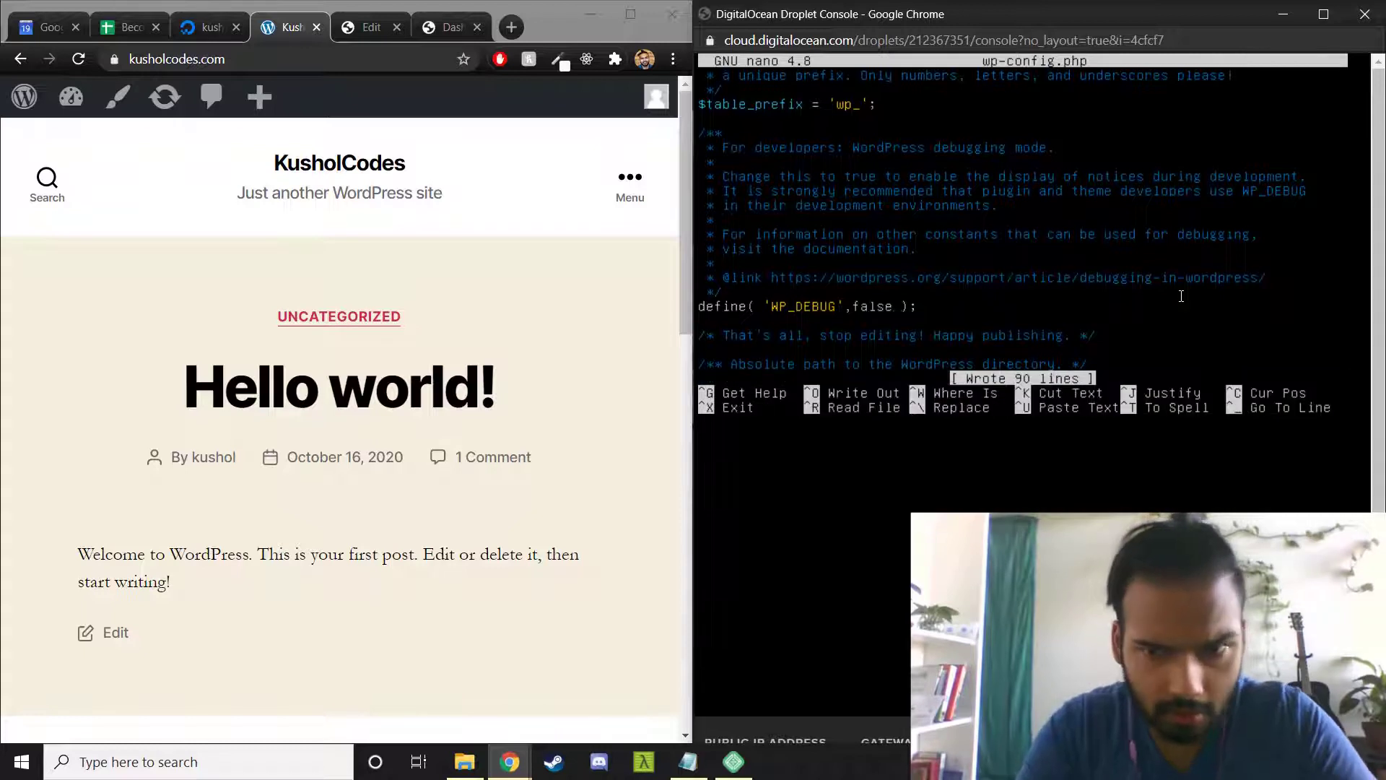
{"action": "key", "text": "ctrl+x"}
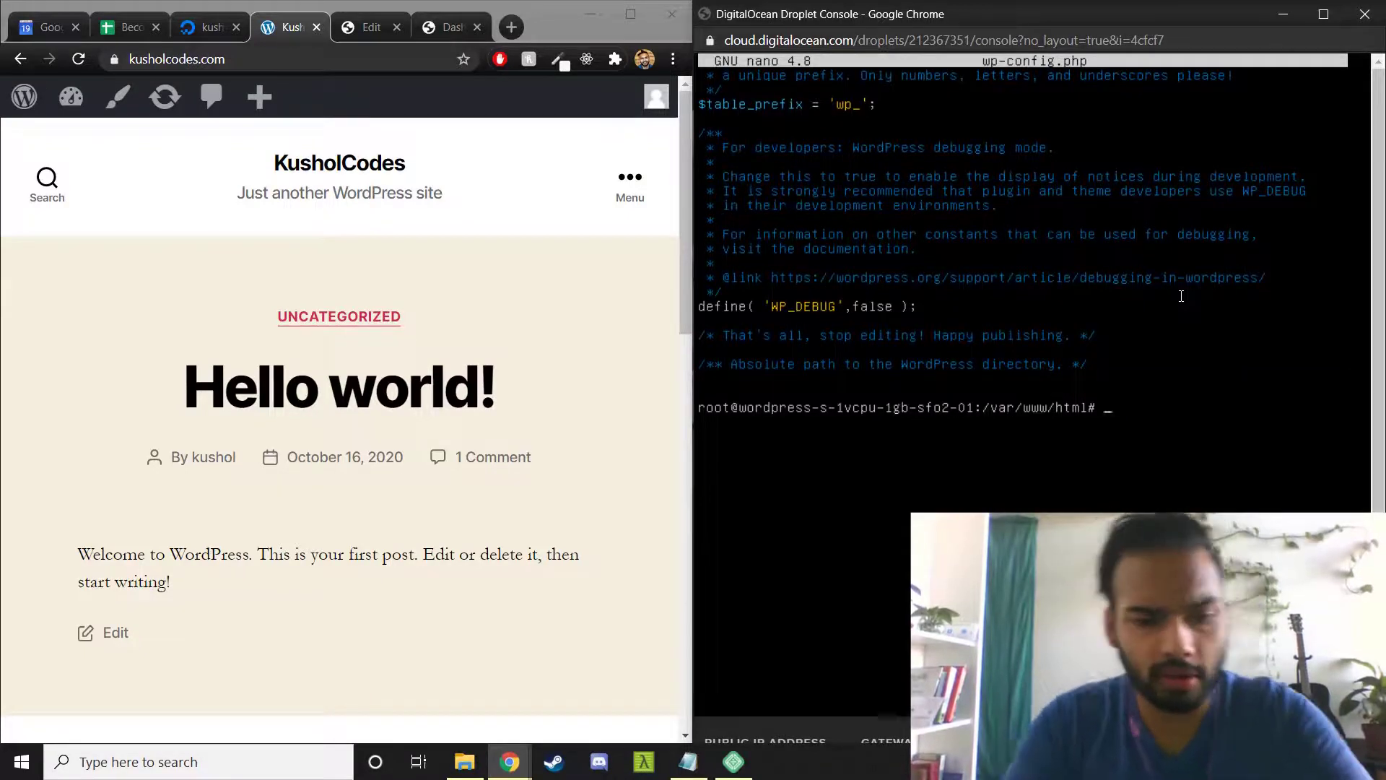
{"action": "type", "text": "exit"}
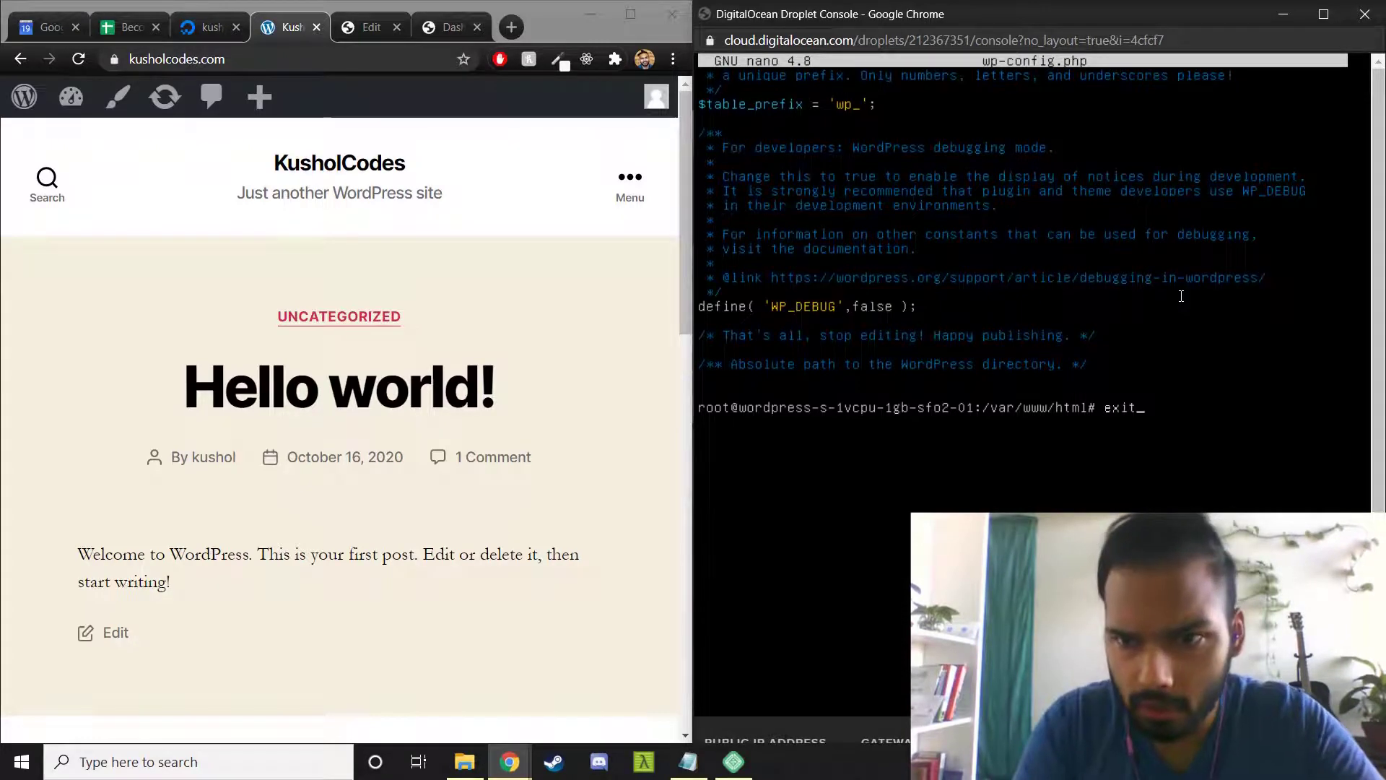
Exit the droplet, close the console window and maximize the kusholcodes.com browser window
{"action": "key", "text": "Return"}
{"action": "left_click", "coordinate": [1354, 15]}
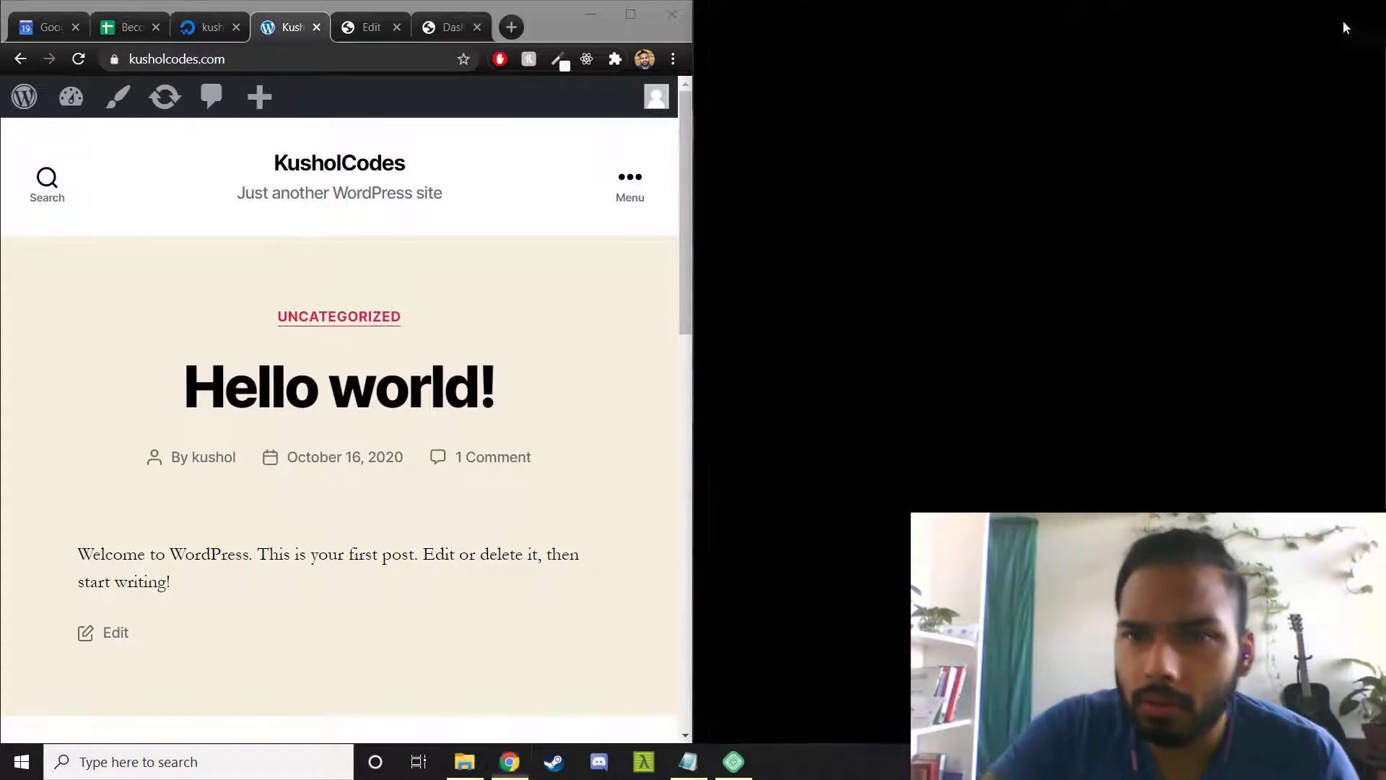
{"action": "left_click", "coordinate": [630, 14]}
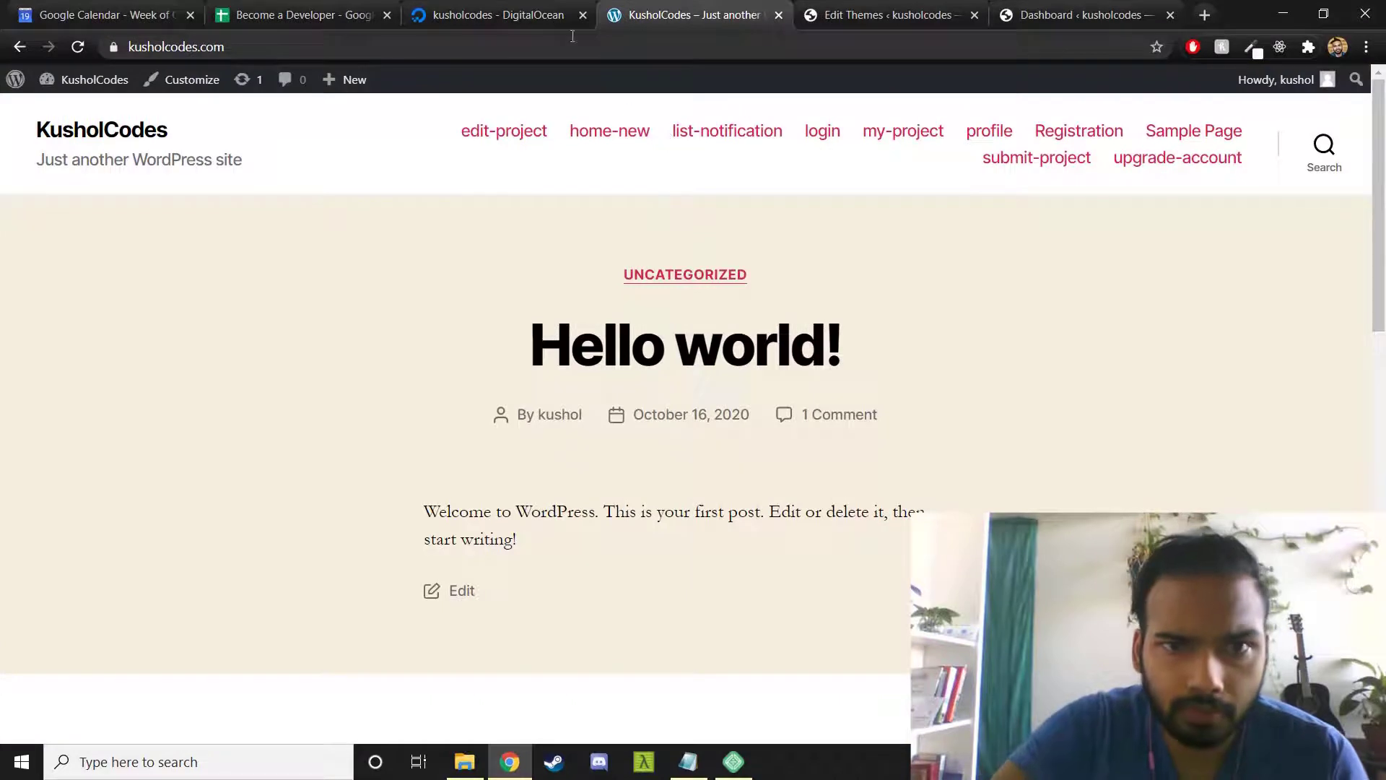
Review the Pros and cons heading and the pro about installing nothing extra
{"action": "left_click", "coordinate": [689, 761]}
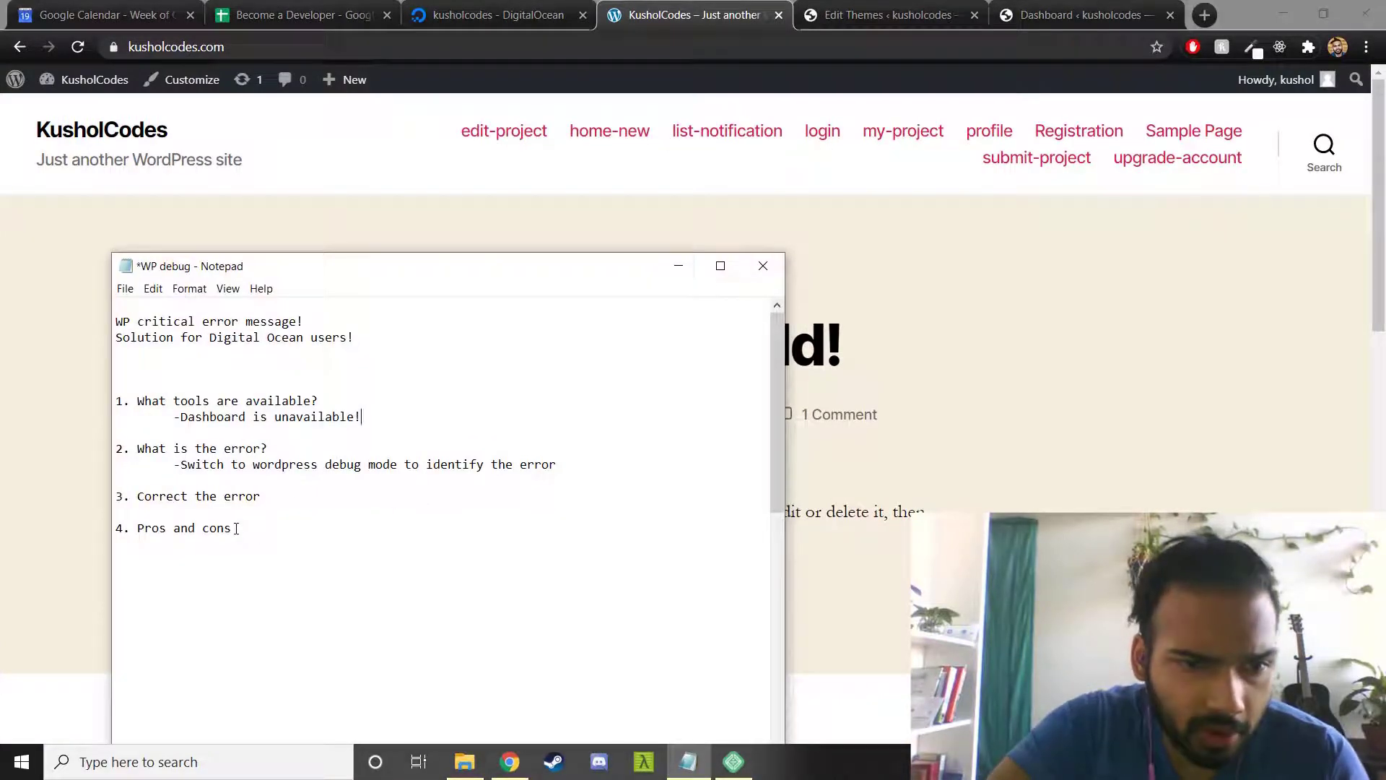
{"action": "left_click_drag", "start_coordinate": [260, 496], "coordinate": [138, 497]}
{"action": "left_click", "coordinate": [291, 567]}
{"action": "left_click_drag", "start_coordinate": [232, 528], "coordinate": [144, 530]}
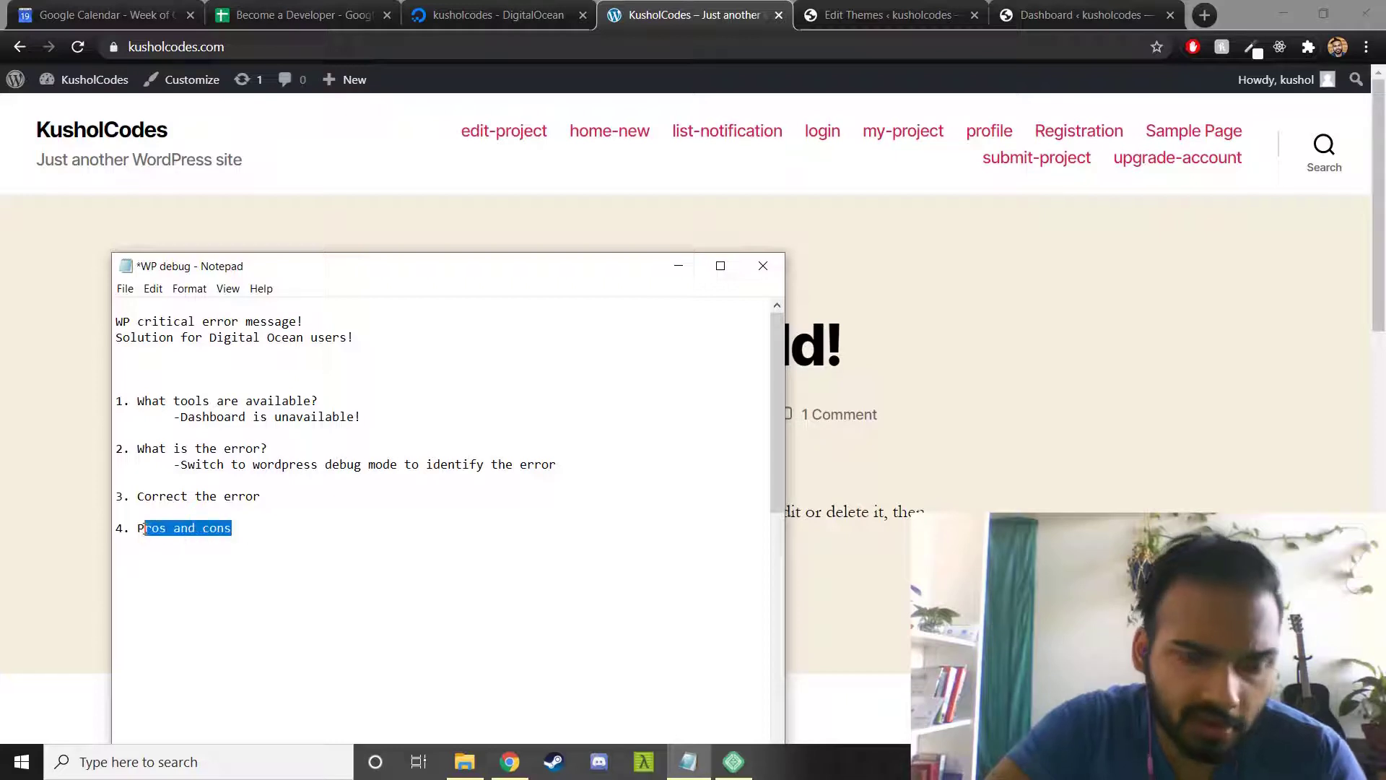
{"action": "left_click_drag", "start_coordinate": [585, 265], "coordinate": [694, 92]}
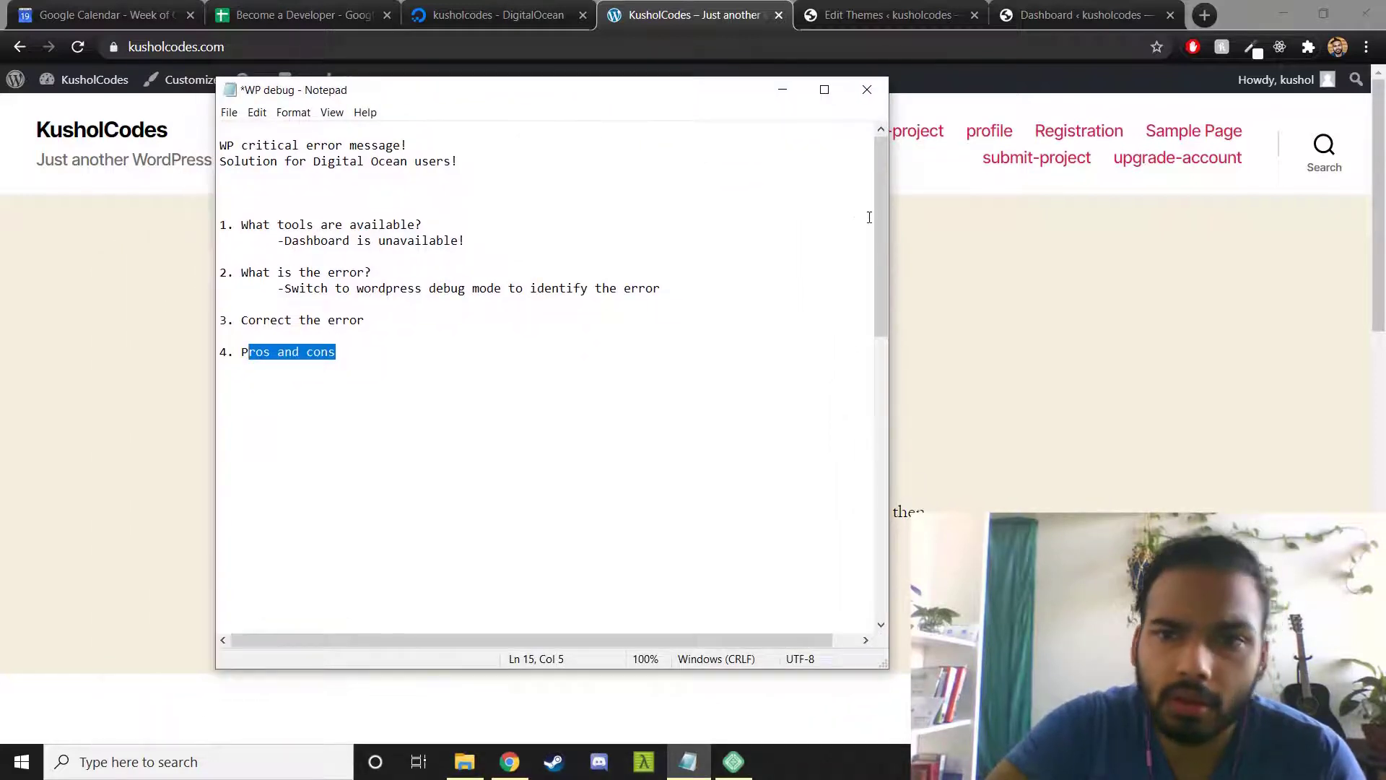
{"action": "left_click_drag", "start_coordinate": [880, 227], "coordinate": [872, 364]}
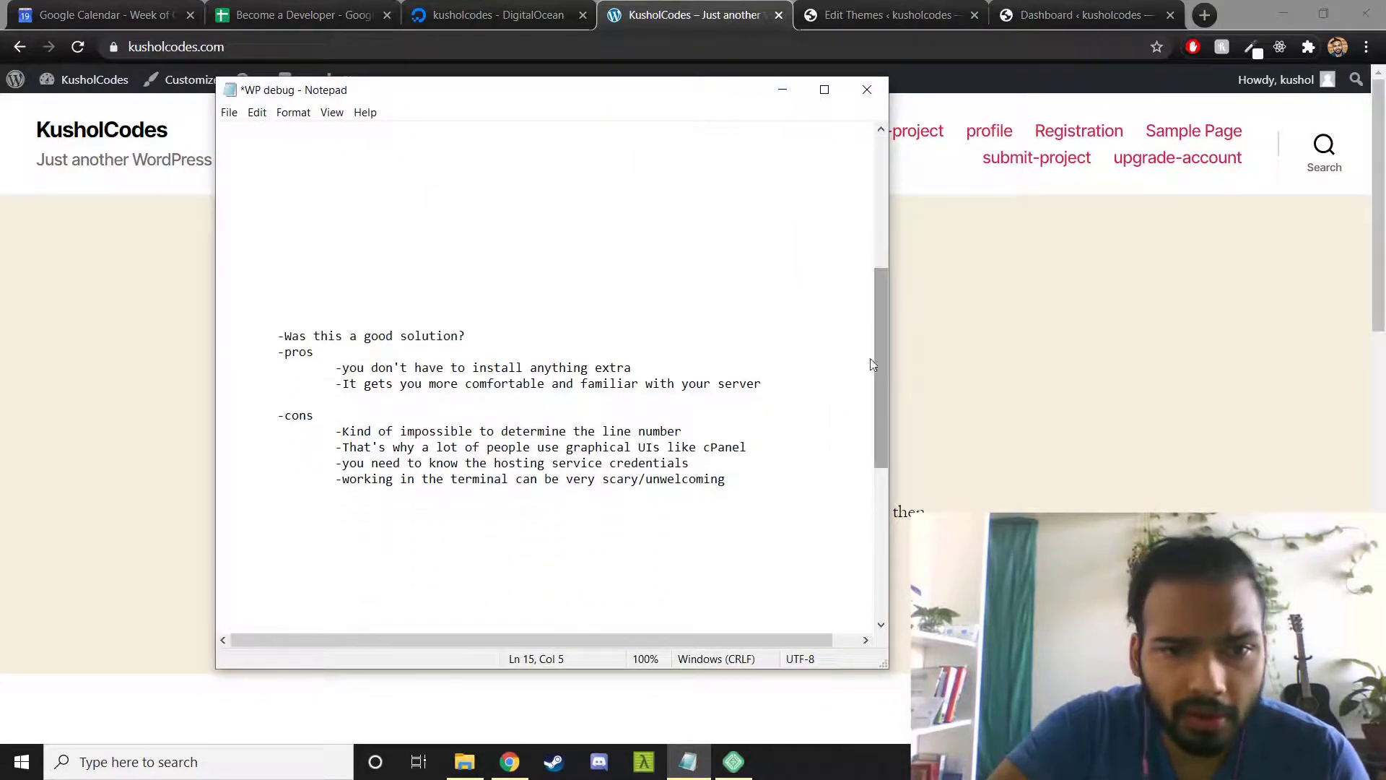
{"action": "left_click_drag", "start_coordinate": [633, 367], "coordinate": [347, 370]}
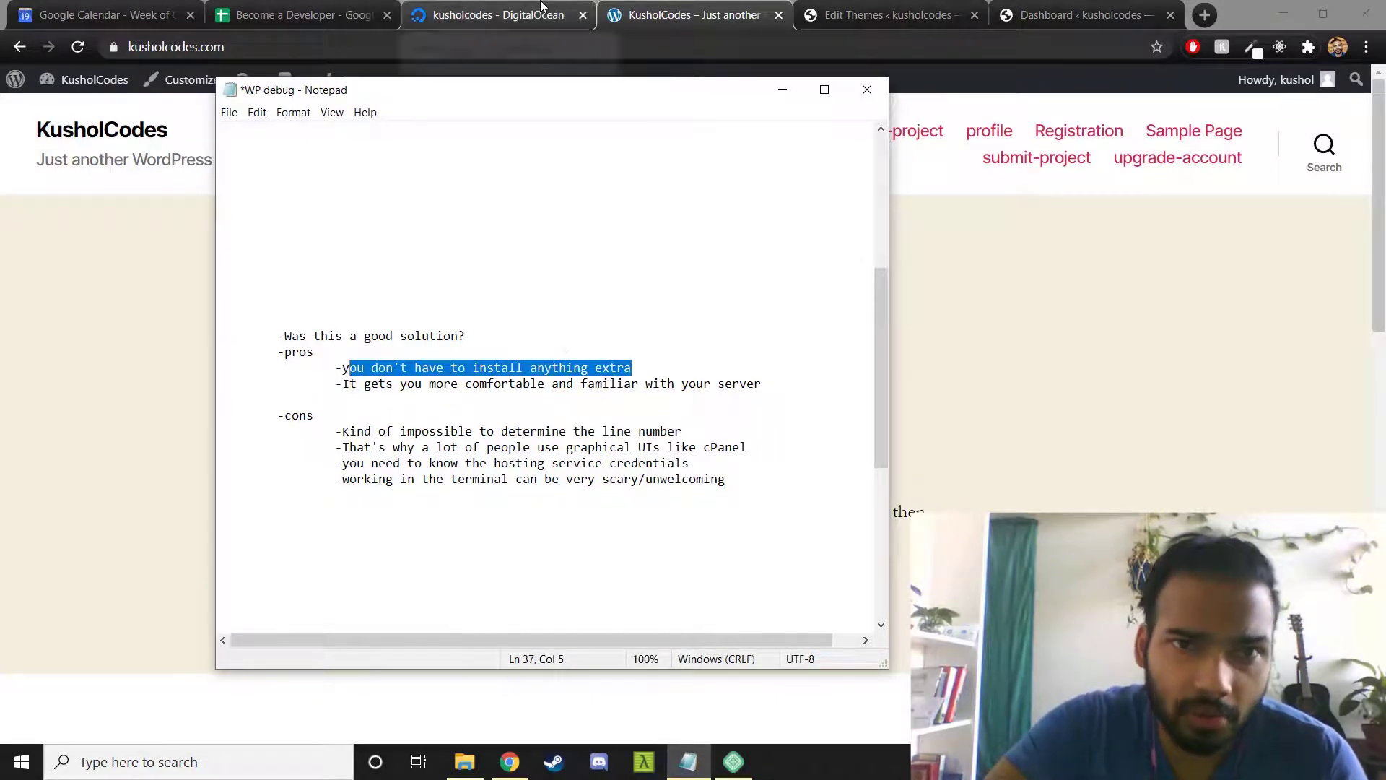
Highlight the pro about being familiar with the server
{"action": "left_click", "coordinate": [499, 15]}
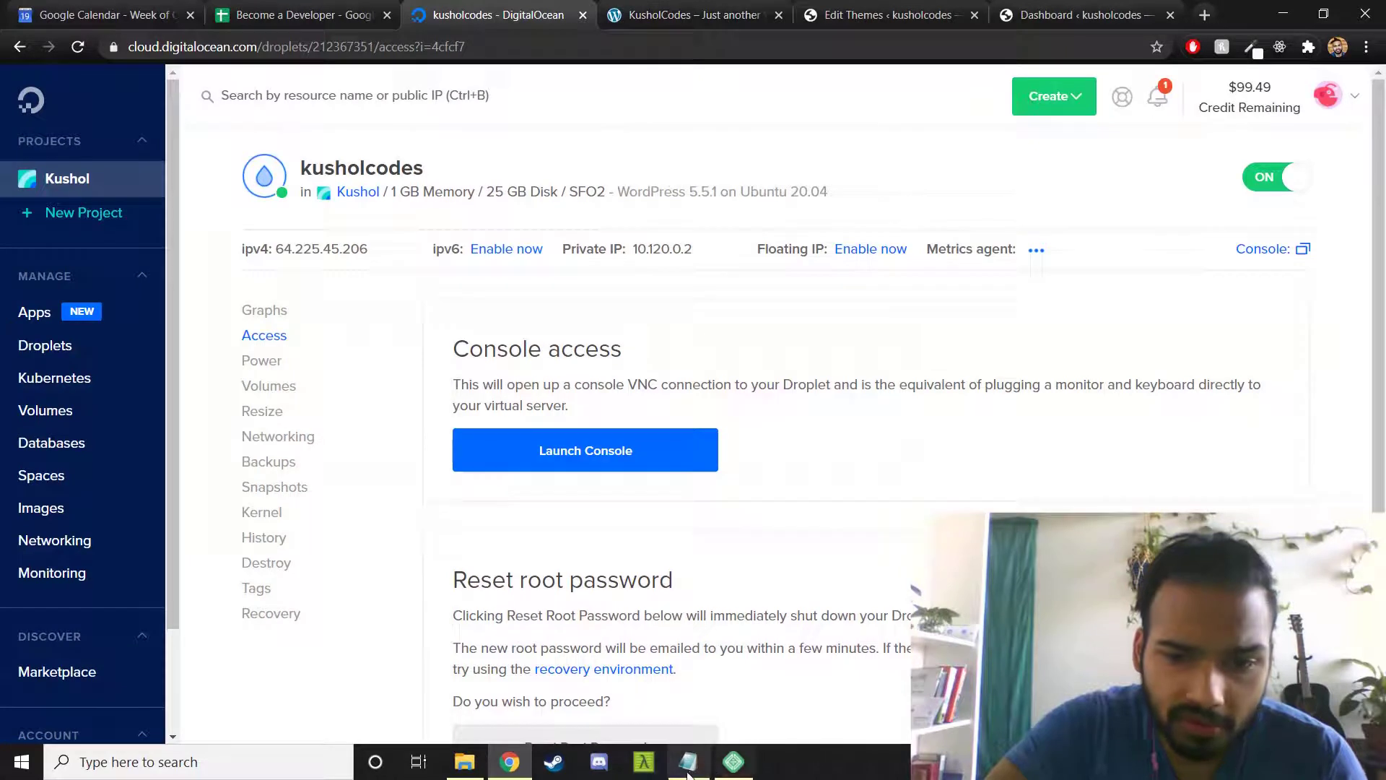
{"action": "left_click", "coordinate": [690, 762]}
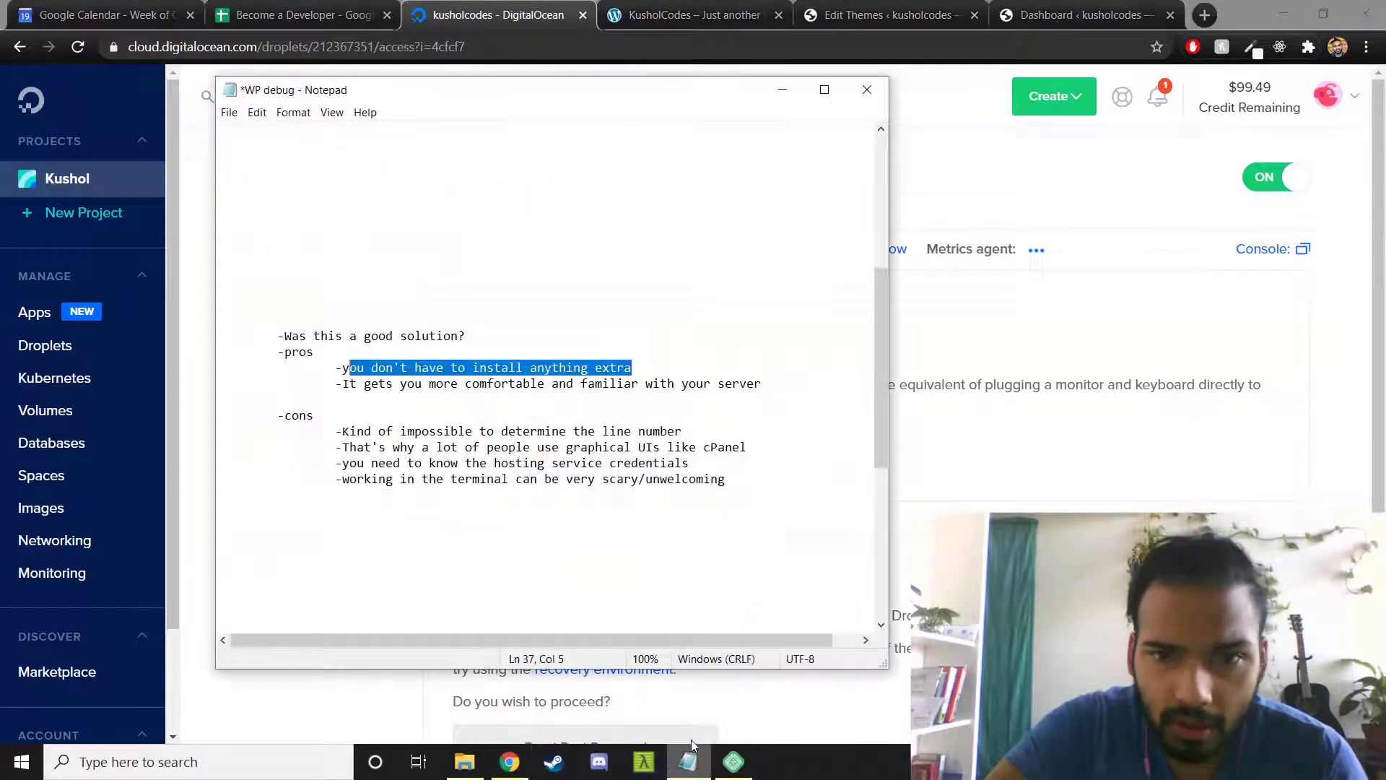
{"action": "left_click", "coordinate": [348, 384]}
{"action": "left_click_drag", "start_coordinate": [349, 385], "coordinate": [590, 398]}
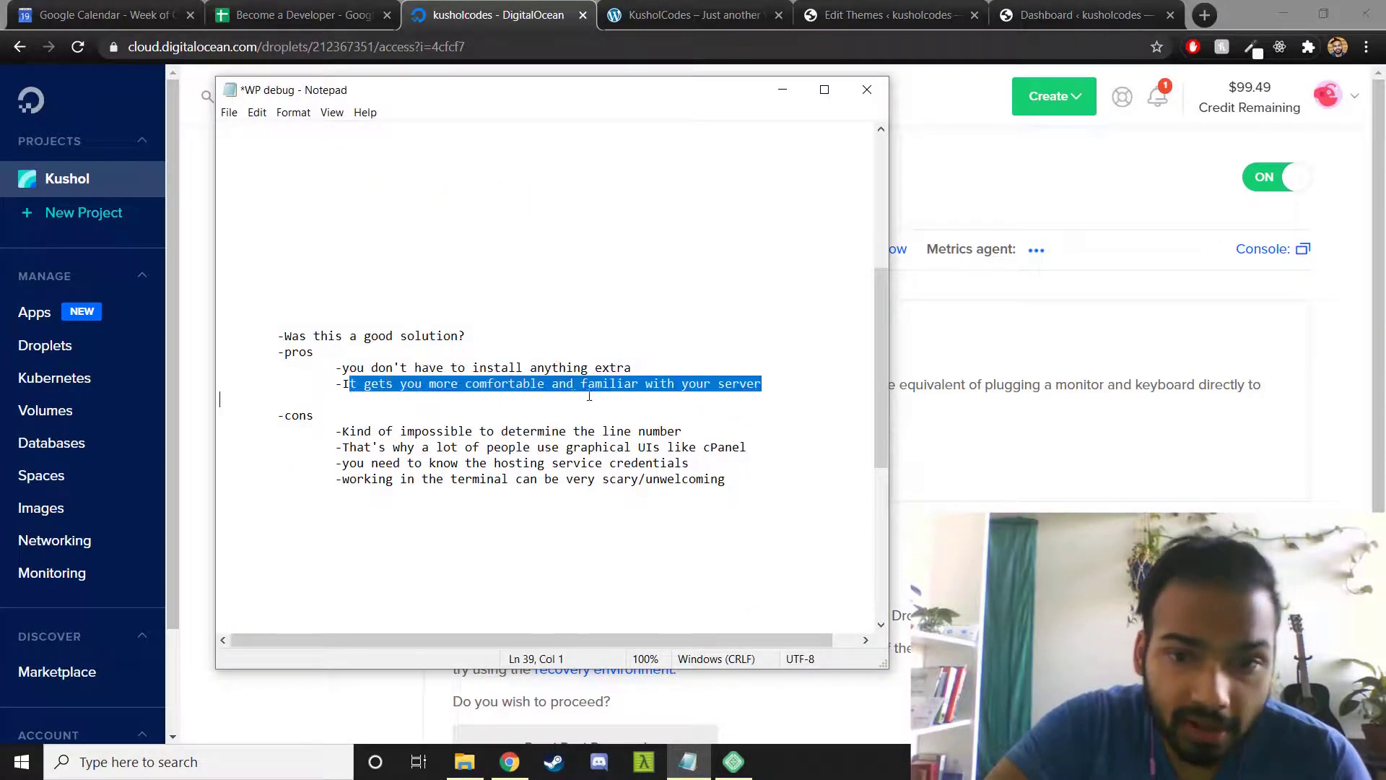
{"action": "left_click", "coordinate": [787, 423]}
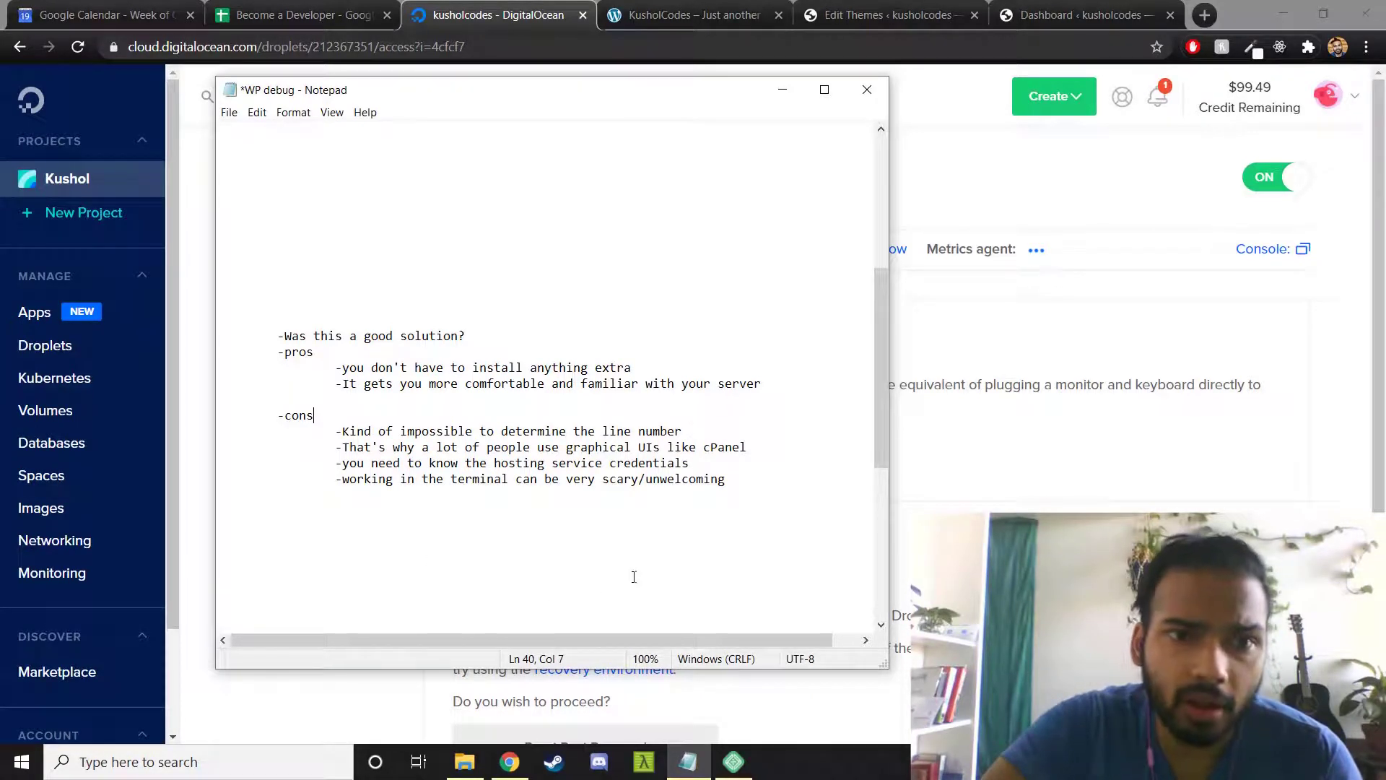
Go over the cons (cPanel, hosting service credentials, scary terminal), then minimize Notepad
{"action": "double_click", "coordinate": [723, 446]}
{"action": "left_click", "coordinate": [724, 518]}
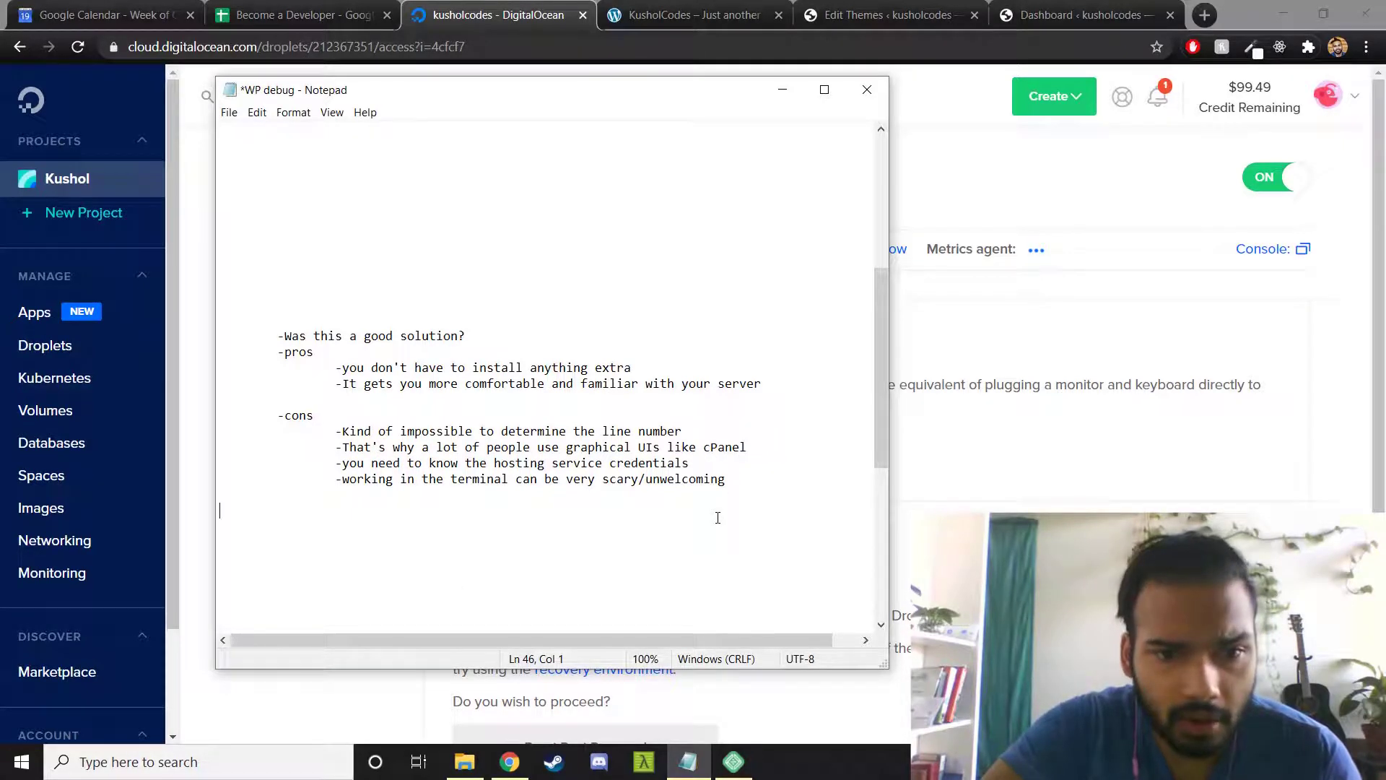
{"action": "left_click_drag", "start_coordinate": [690, 464], "coordinate": [483, 463]}
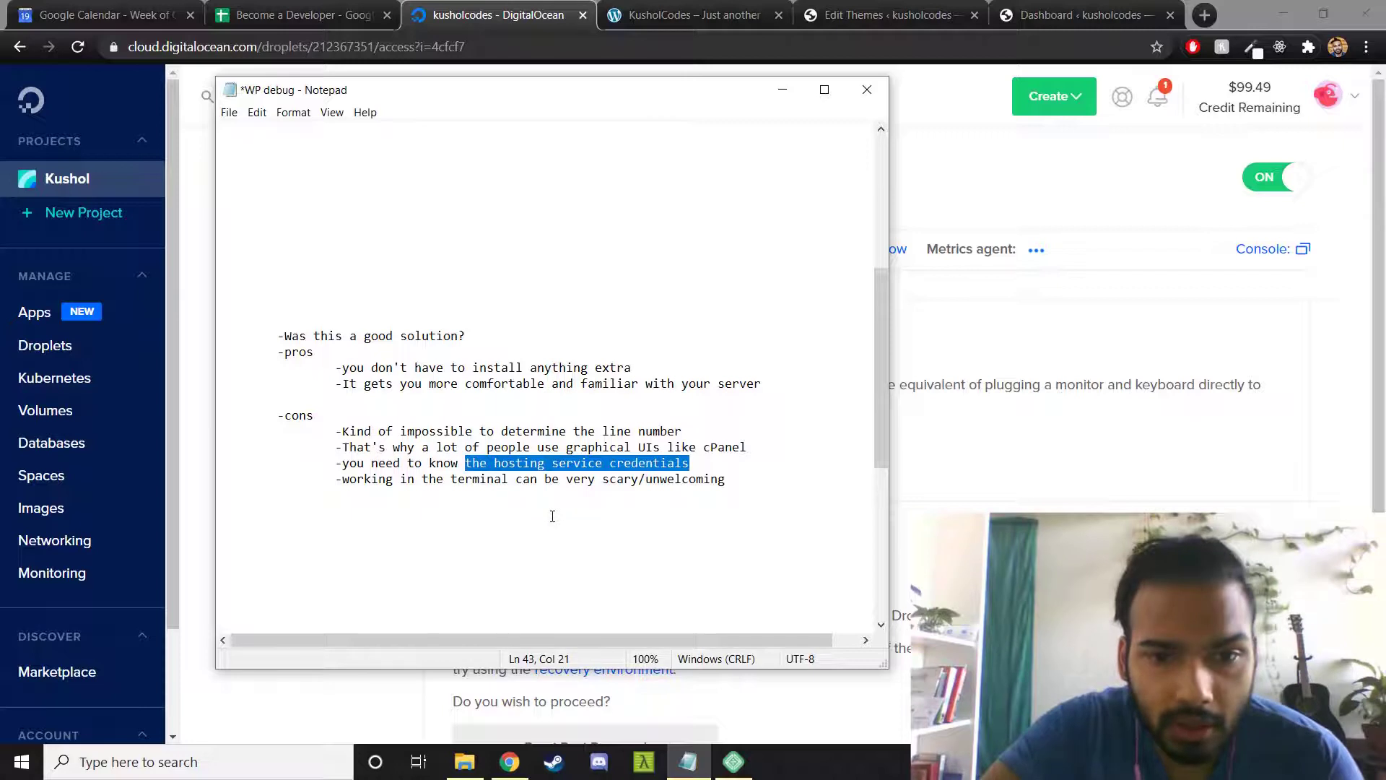
{"action": "left_click", "coordinate": [567, 545]}
{"action": "left_click_drag", "start_coordinate": [728, 480], "coordinate": [378, 480]}
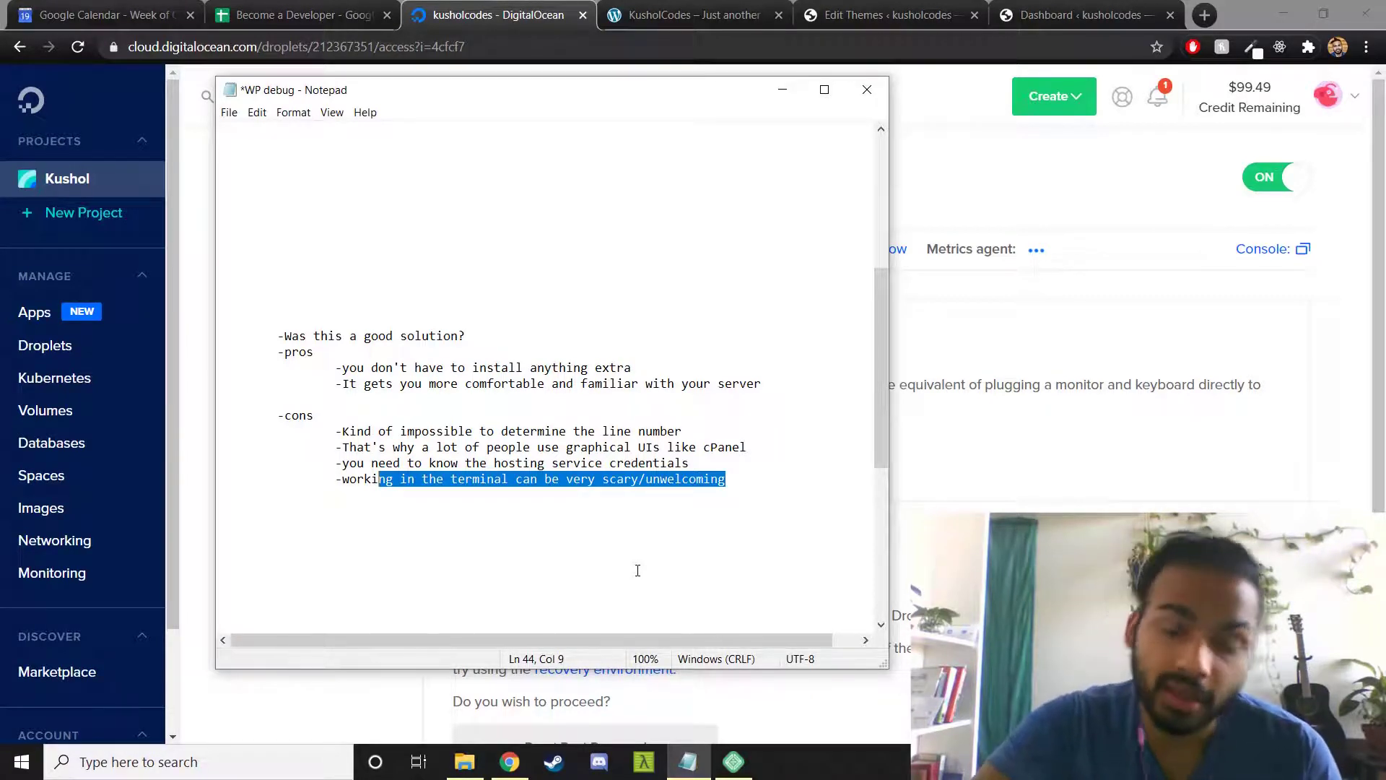
{"action": "left_click", "coordinate": [988, 149]}
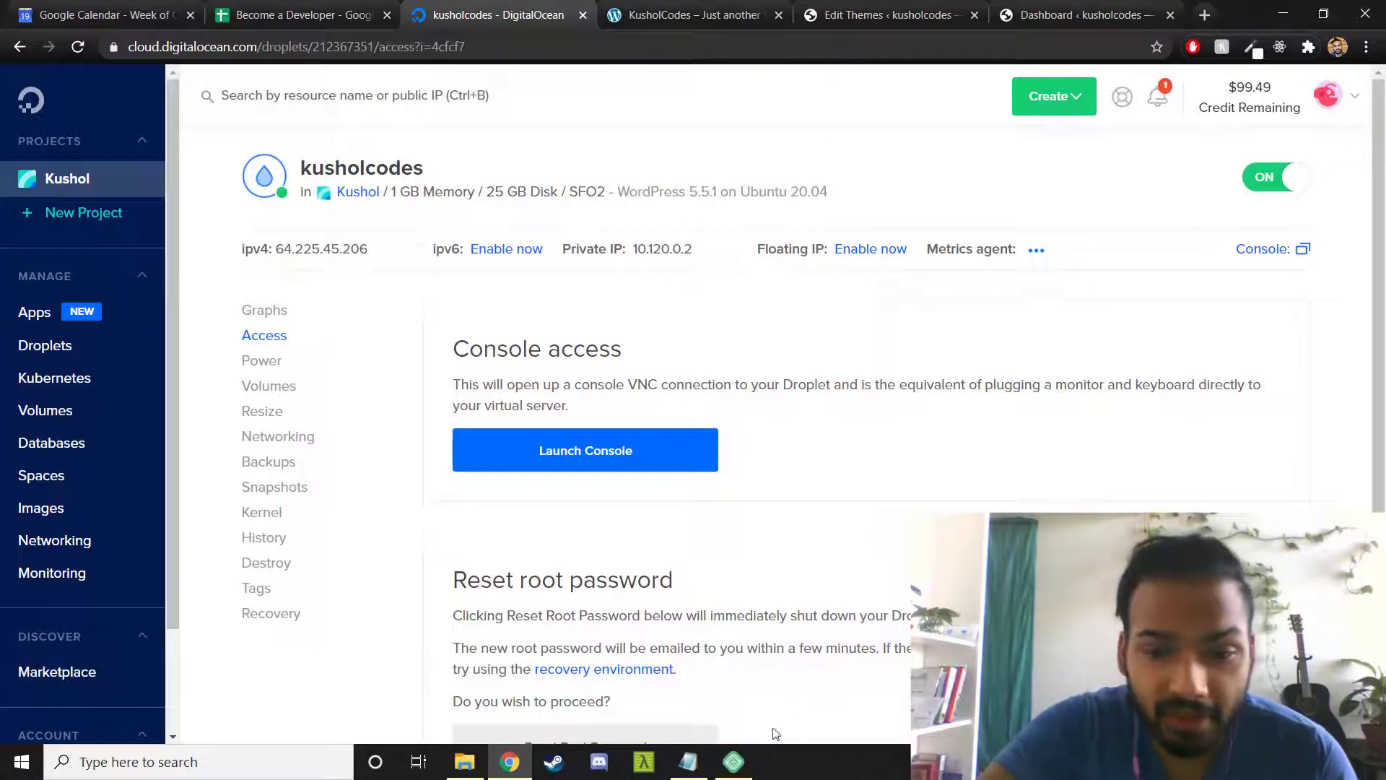